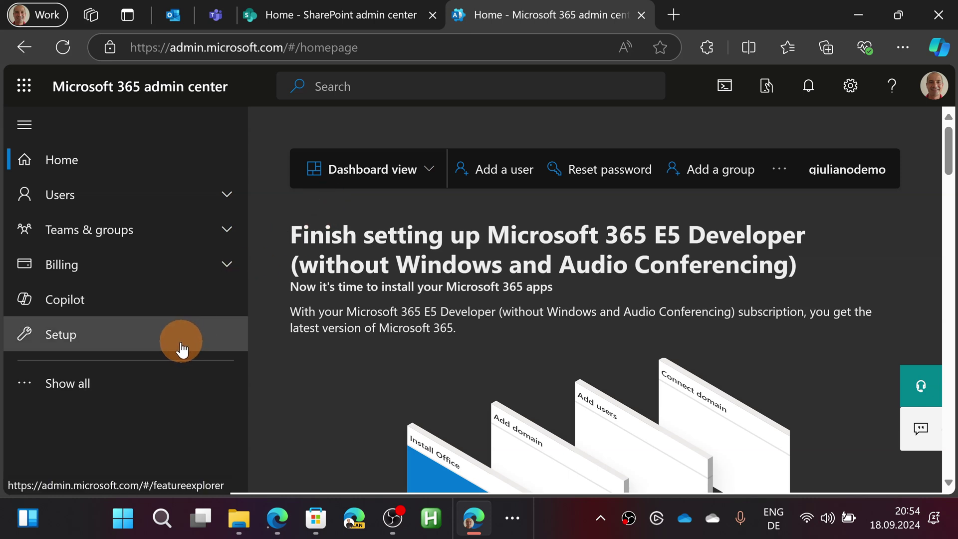
# Step: Reach Org settings > Brand center (preview) and copy the Brand center app link
pyautogui.click(84, 382)
pyautogui.scroll(-2, 75, 370)
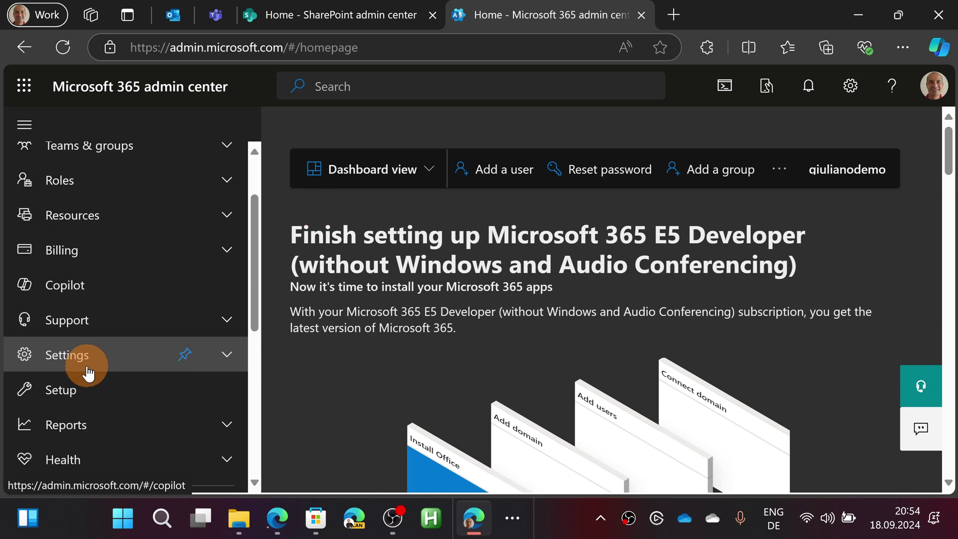
pyautogui.scroll(-2, 92, 360)
pyautogui.click(91, 264)
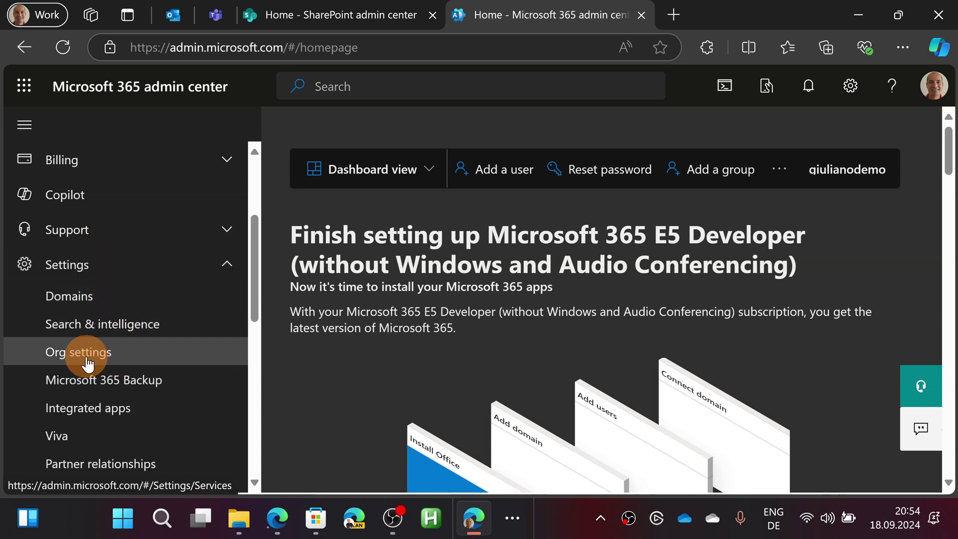
pyautogui.click(124, 361)
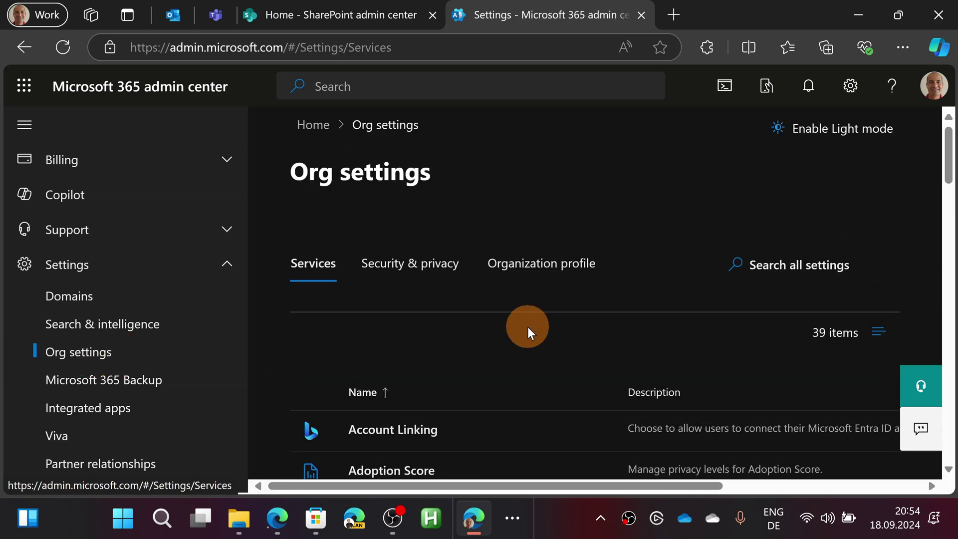
pyautogui.scroll(-1, 527, 327)
pyautogui.scroll(-2, 527, 321)
pyautogui.scroll(-1, 523, 312)
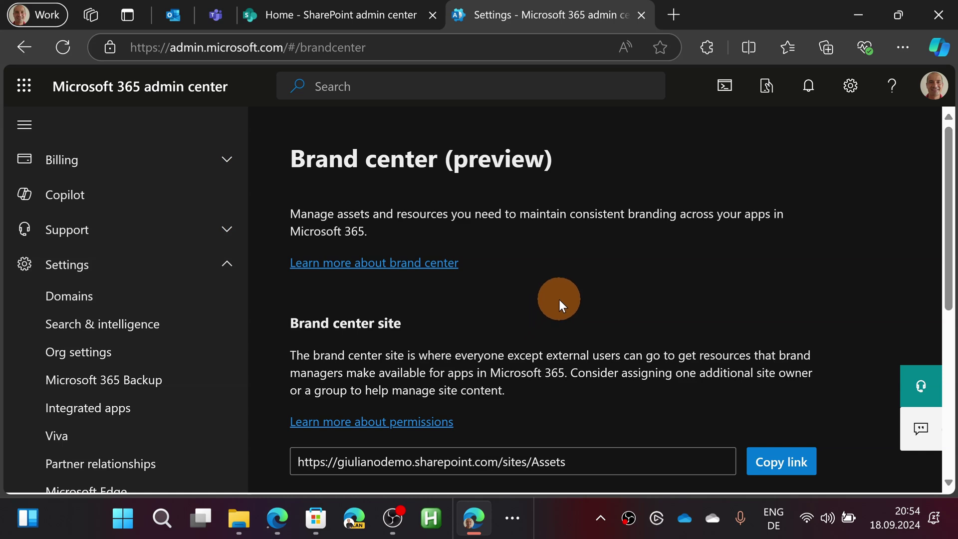
pyautogui.scroll(-1, 559, 299)
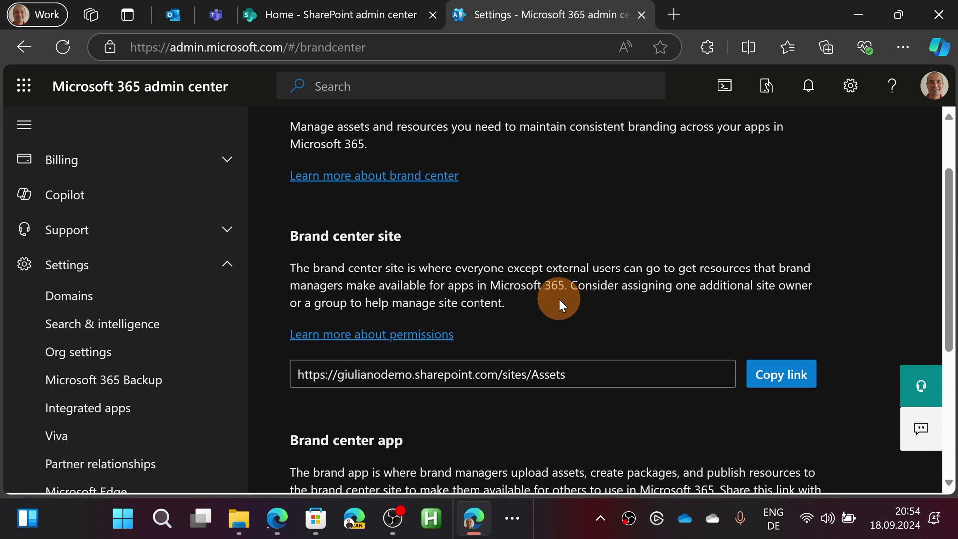
pyautogui.scroll(-2, 570, 277)
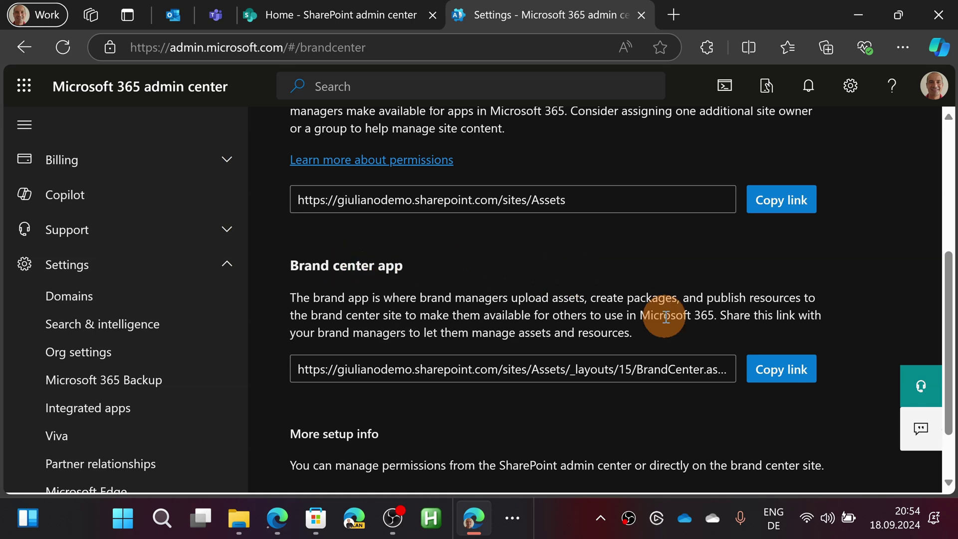
pyautogui.click(798, 378)
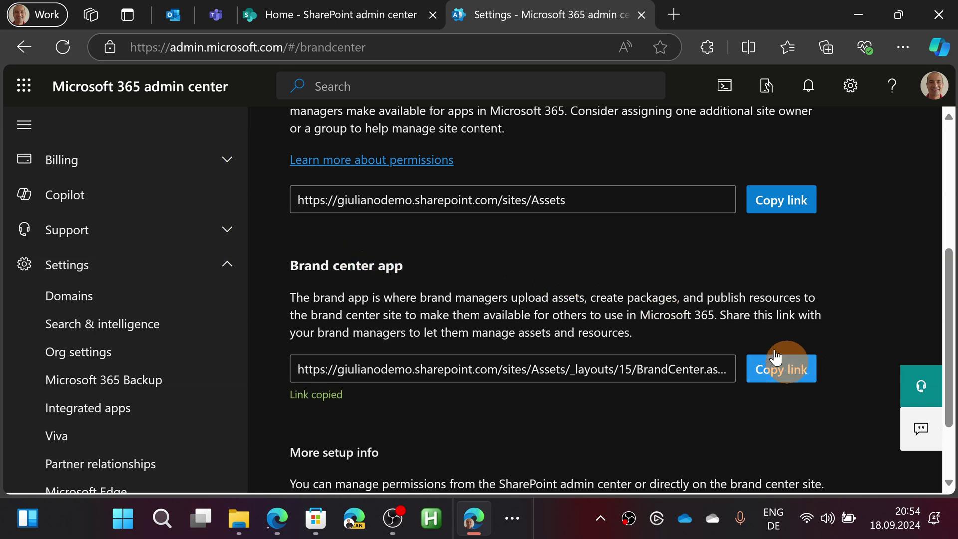
# Step: Load the copied Brand center URL in a fresh browser tab
pyautogui.click(667, 9)
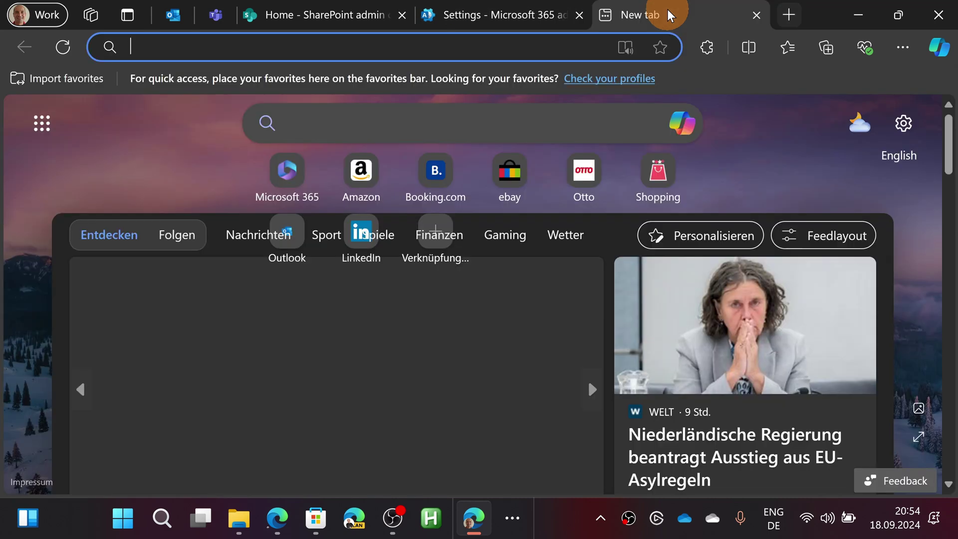
pyautogui.write('https://giulianodemo.sharepoint.com/sites/Assets/_layouts/15/BrandCenter.aspx')
pyautogui.press('Return')
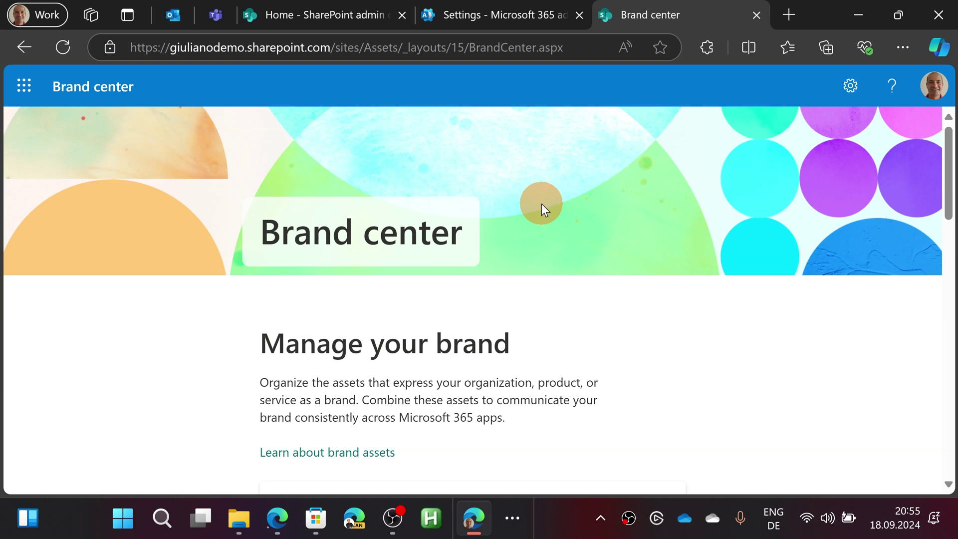
pyautogui.scroll(-1, 541, 204)
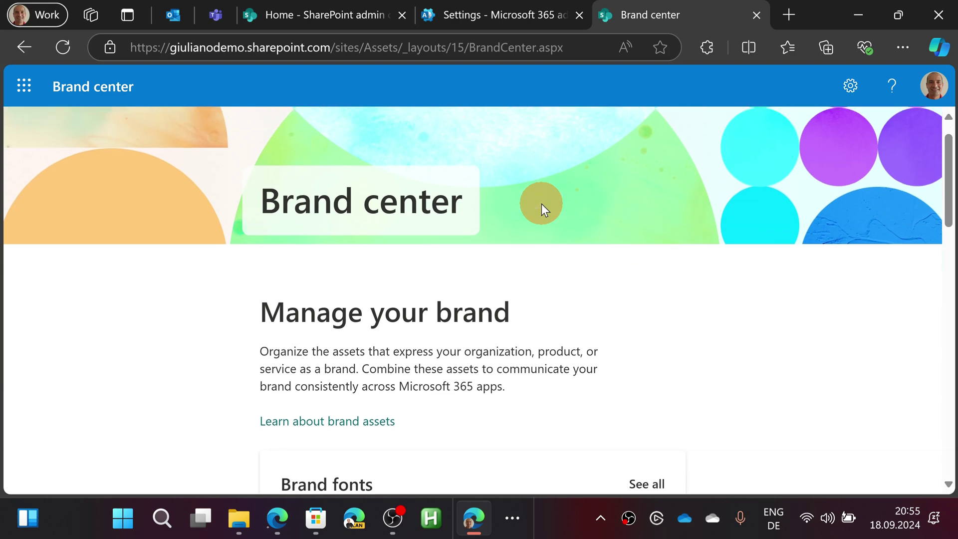
pyautogui.scroll(-1, 541, 204)
pyautogui.scroll(-1, 542, 204)
pyautogui.scroll(-1, 541, 204)
pyautogui.scroll(-1, 542, 203)
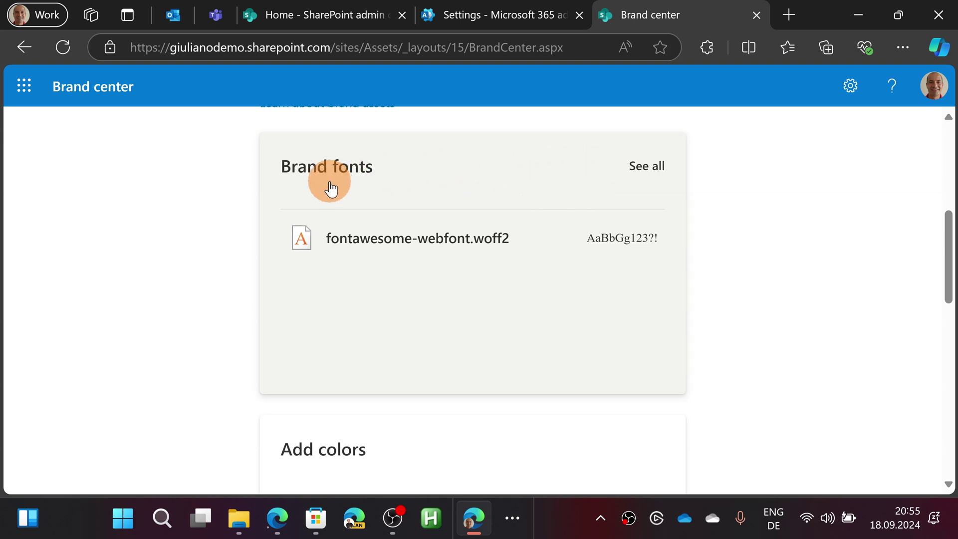
pyautogui.scroll(-1, 349, 199)
pyautogui.scroll(-1, 349, 197)
pyautogui.scroll(-1, 351, 198)
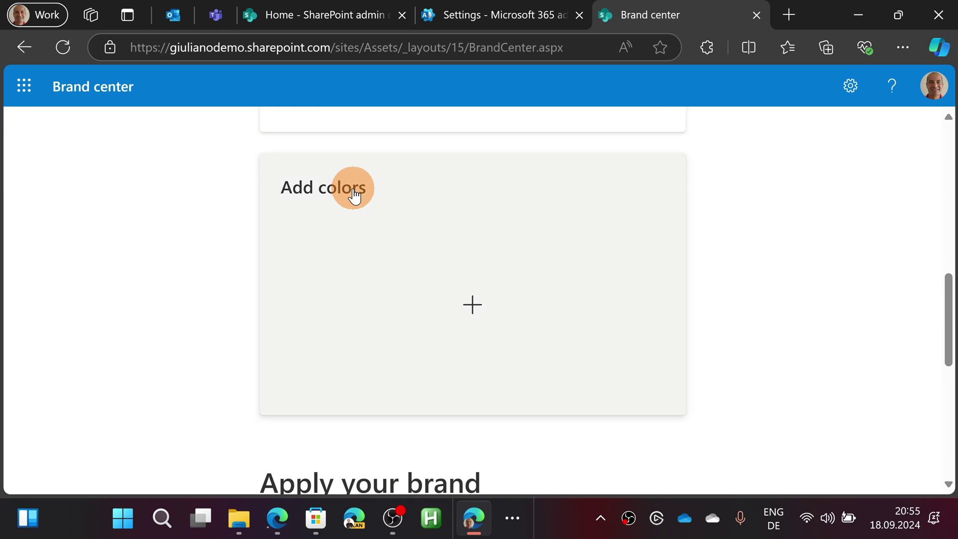
pyautogui.scroll(-1, 353, 194)
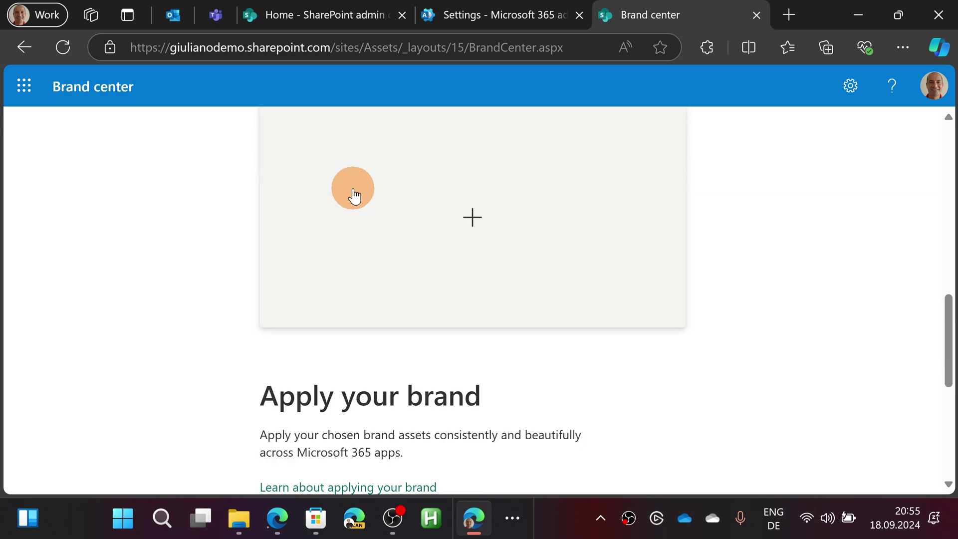
pyautogui.scroll(-1, 353, 192)
pyautogui.scroll(-1, 352, 193)
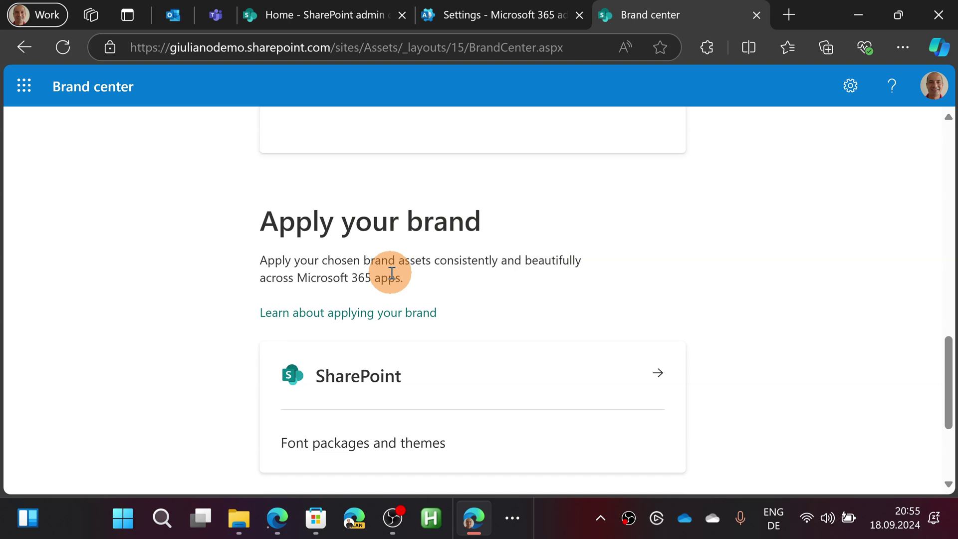
pyautogui.scroll(-1, 391, 274)
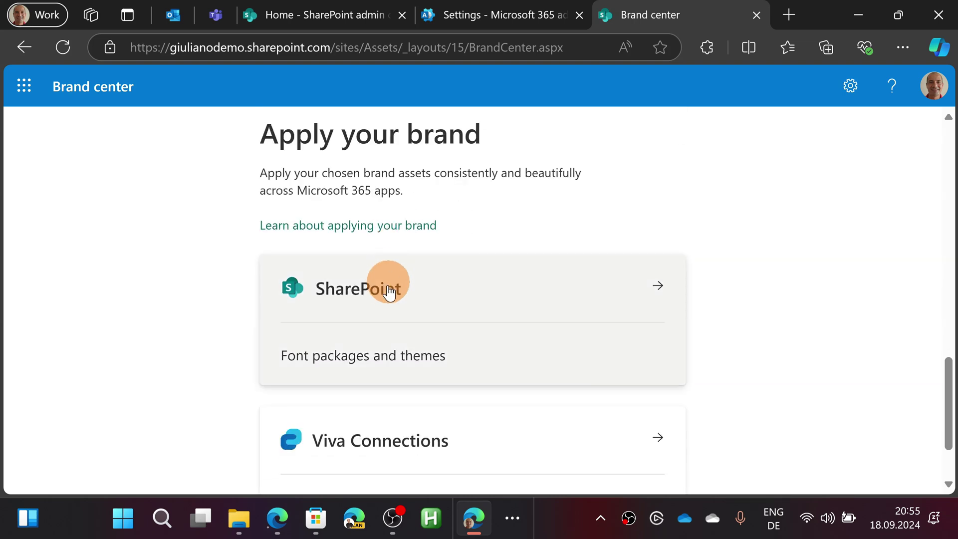
pyautogui.scroll(-1, 389, 292)
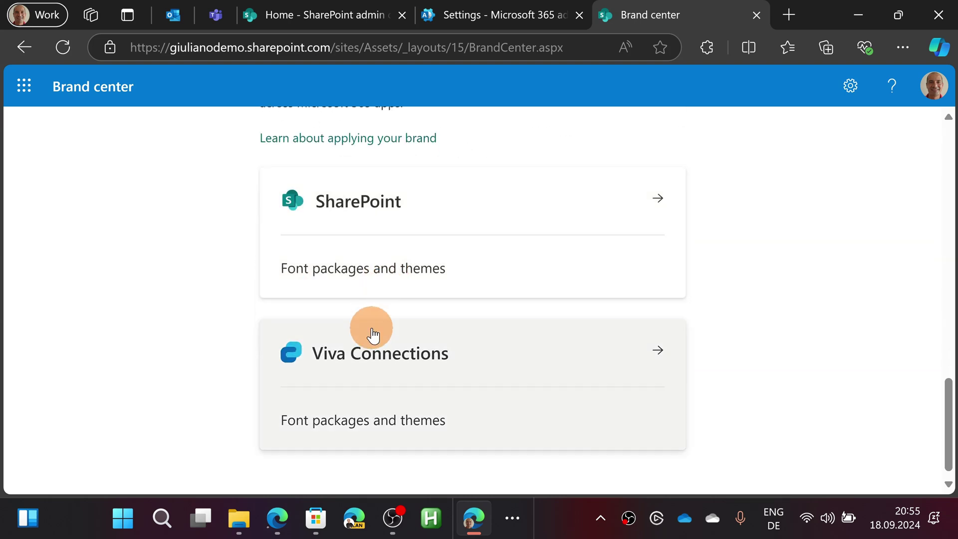
pyautogui.scroll(1, 438, 305)
pyautogui.scroll(1, 439, 305)
pyautogui.scroll(2, 439, 305)
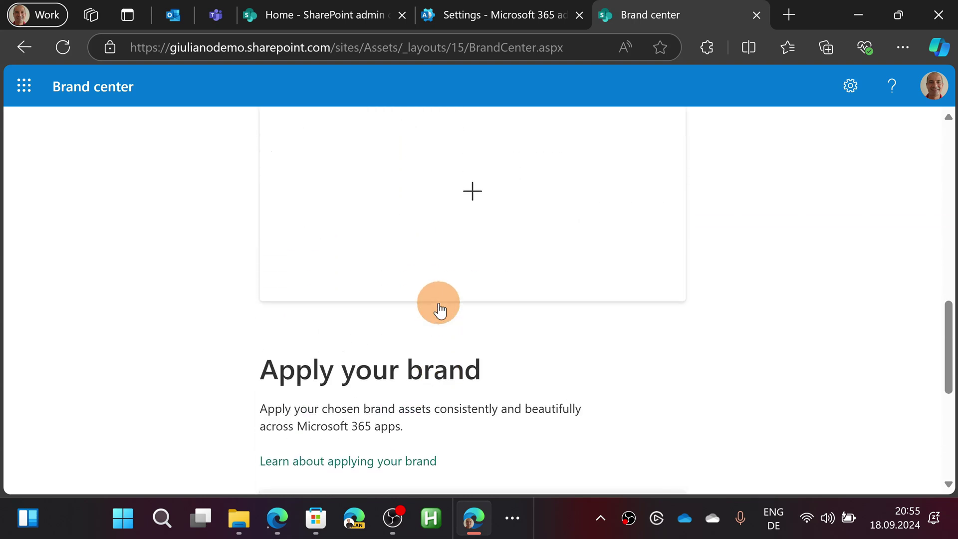
pyautogui.scroll(1, 440, 310)
pyautogui.scroll(1, 440, 310)
pyautogui.scroll(-1, 441, 310)
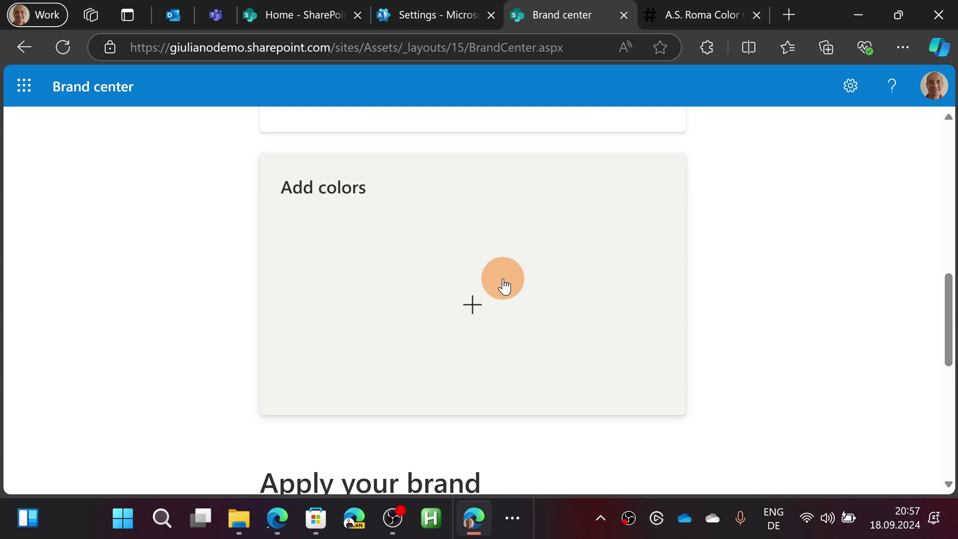
# Step: Grab the Rosso Roma hex value 8E1F2F from teamcolorcodes.com and return to Brand center
pyautogui.click(721, 14)
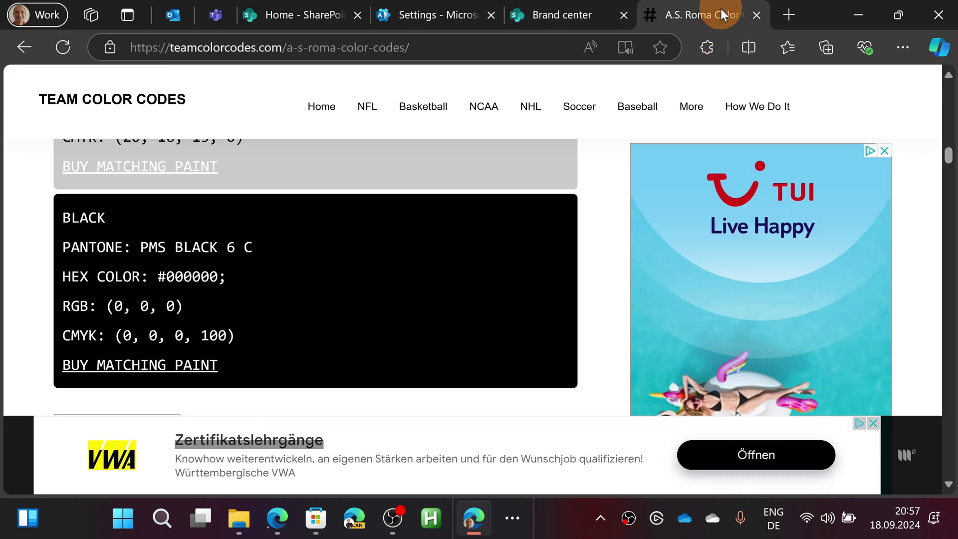
pyautogui.scroll(3, 448, 191)
pyautogui.scroll(3, 448, 191)
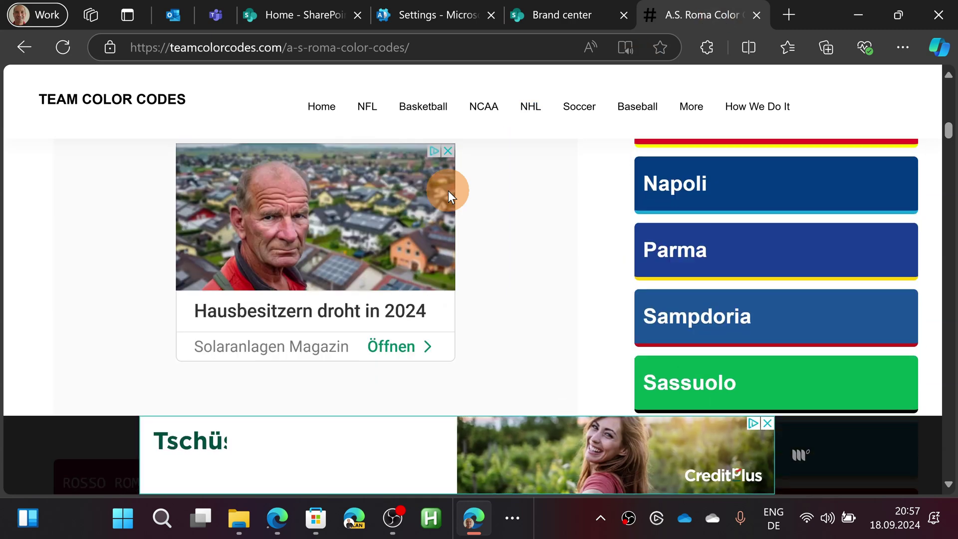
pyautogui.scroll(3, 448, 191)
pyautogui.scroll(3, 448, 191)
pyautogui.scroll(-2, 442, 195)
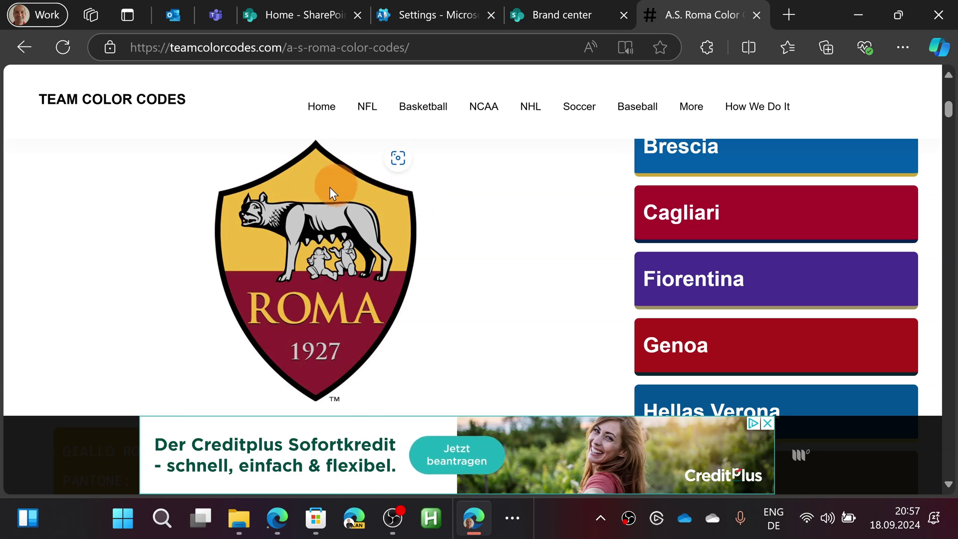
pyautogui.moveTo(249, 270)
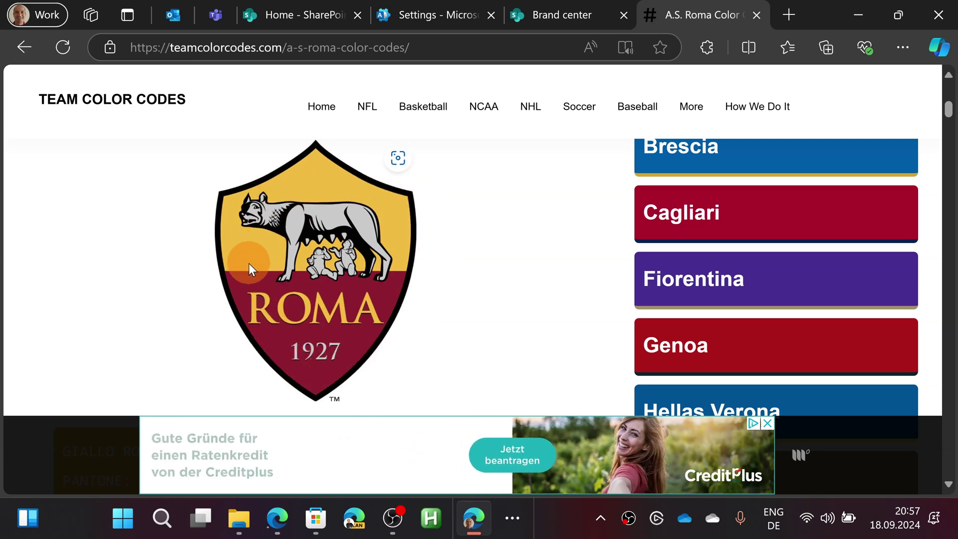
pyautogui.click(768, 421)
pyautogui.scroll(-1, 374, 266)
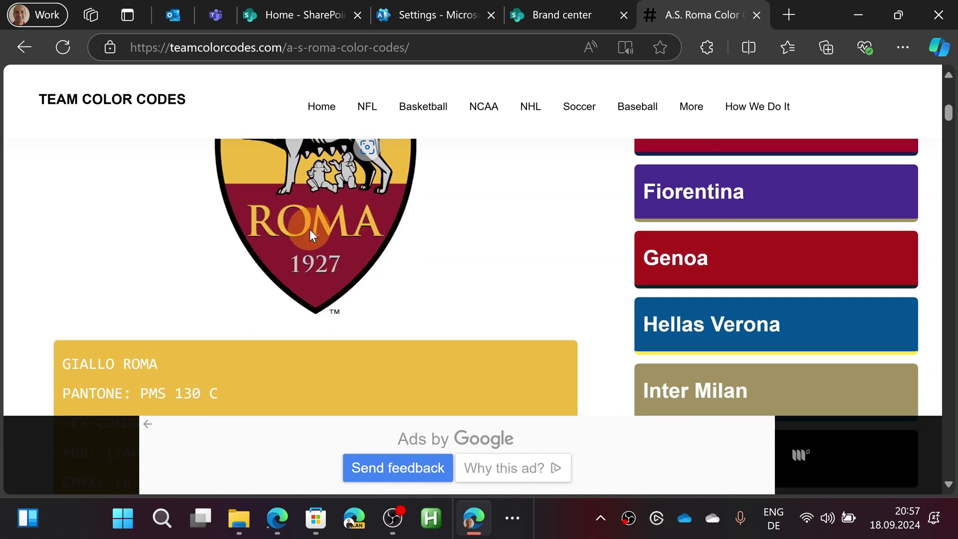
pyautogui.scroll(-1, 331, 233)
pyautogui.scroll(-1, 333, 229)
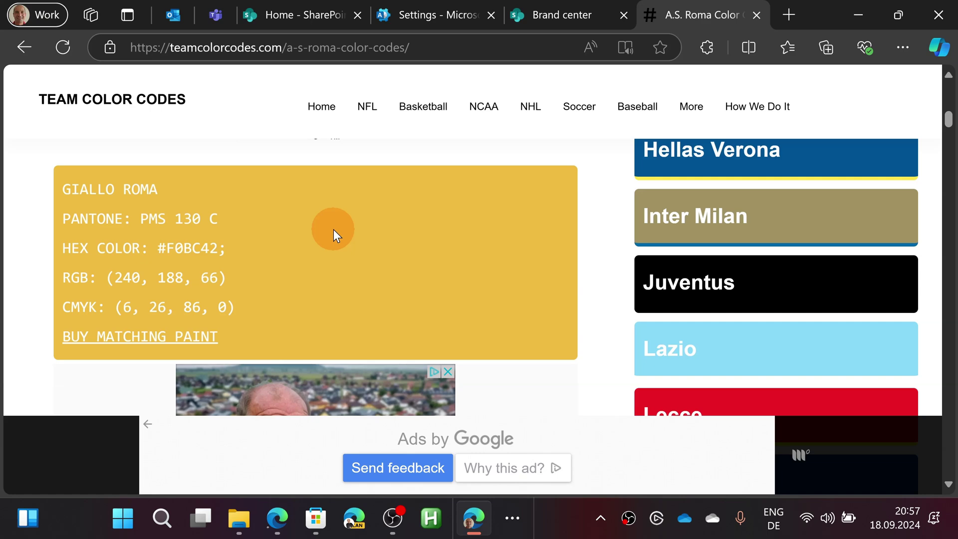
pyautogui.scroll(-3, 333, 229)
pyautogui.scroll(-4, 333, 229)
pyautogui.scroll(2, 330, 224)
pyautogui.doubleClick(233, 224)
pyautogui.hotkey('ctrl', 'c')
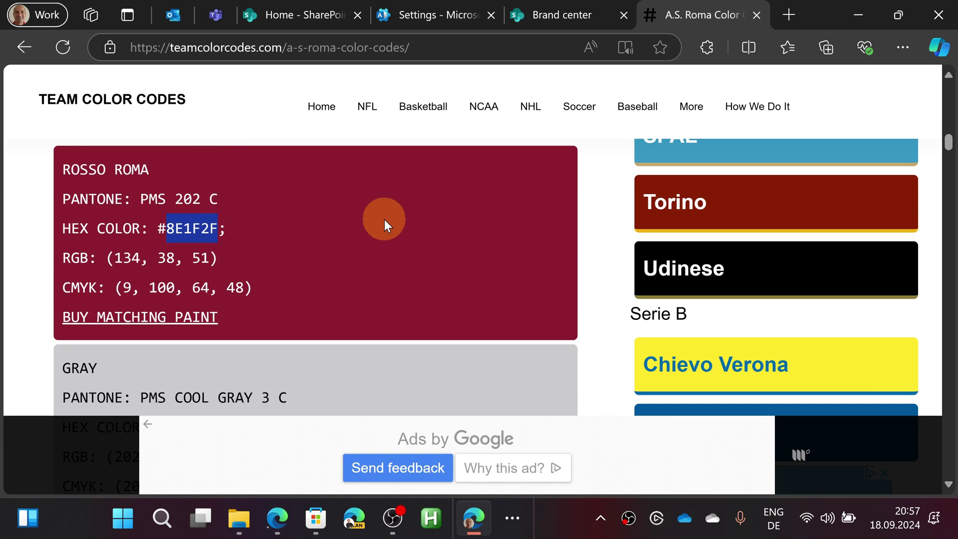
pyautogui.click(593, 14)
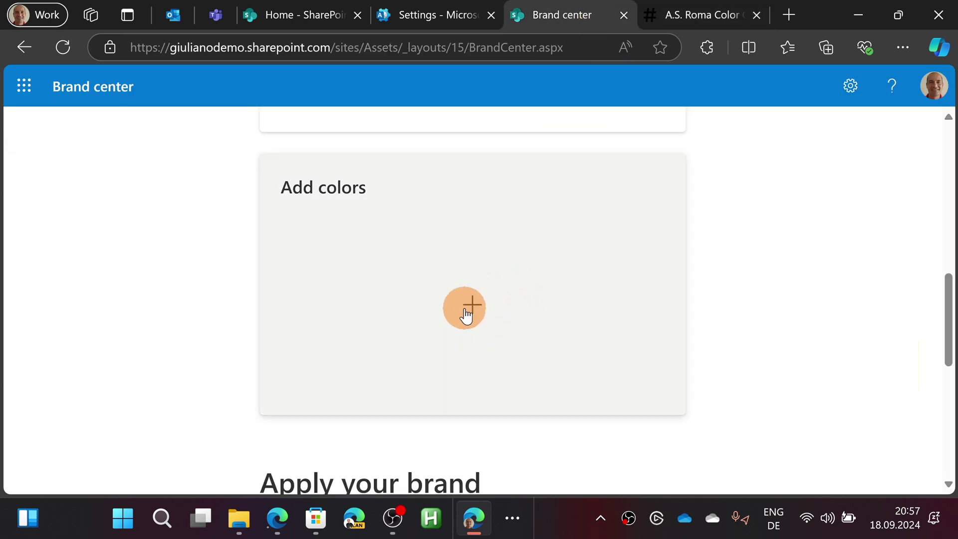
# Step: Save a new brand colour titled AS ROMA RED with hex #8E1F2F
pyautogui.click(465, 308)
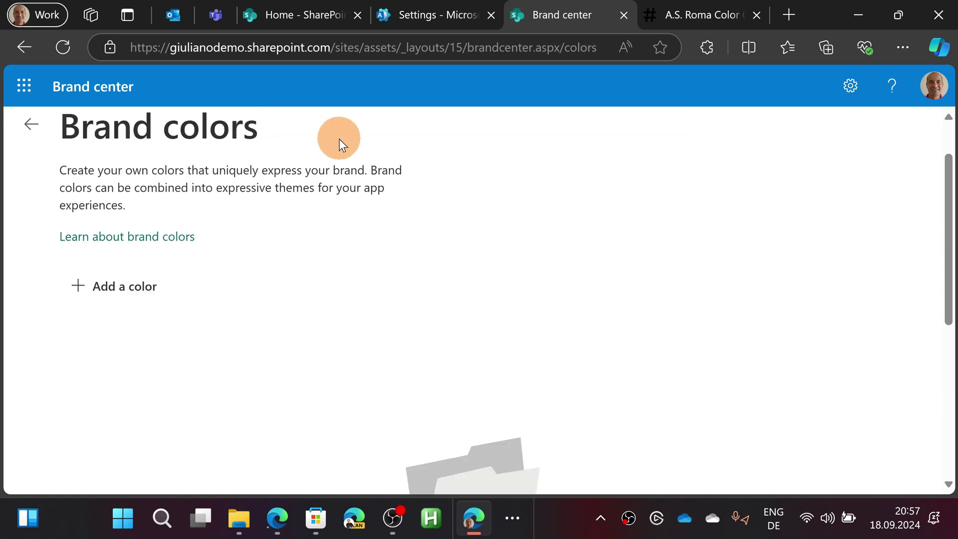
pyautogui.scroll(-2, 339, 139)
pyautogui.click(112, 173)
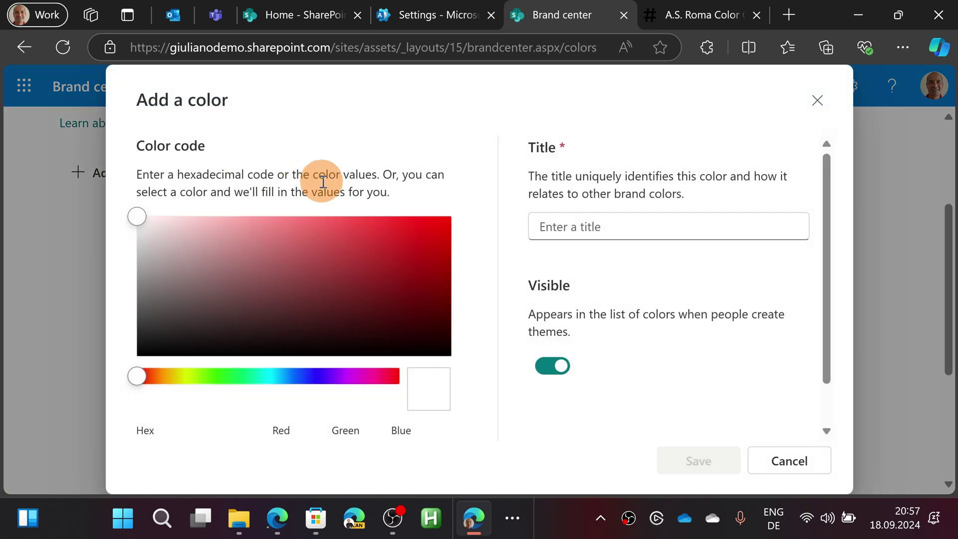
pyautogui.scroll(-1, 342, 269)
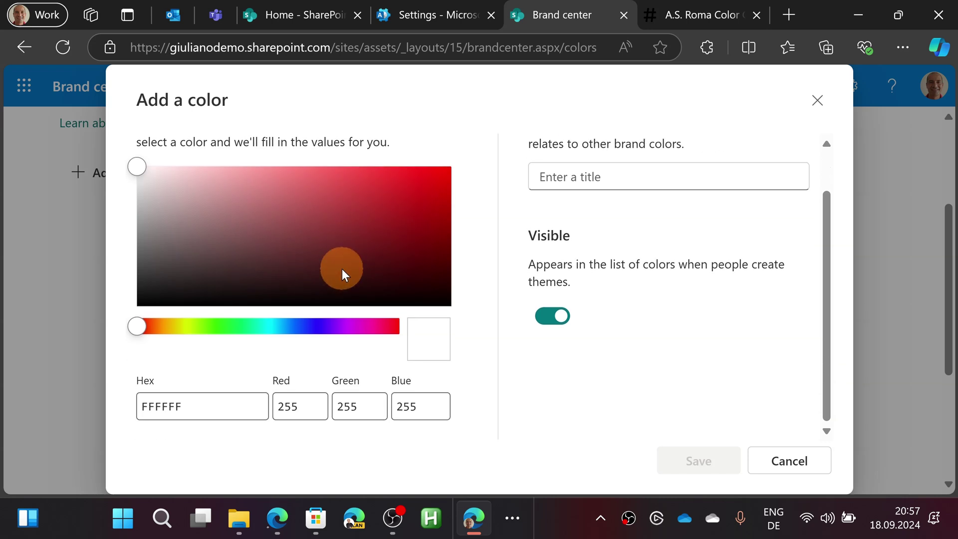
pyautogui.moveTo(192, 407); pyautogui.dragTo(112, 405)
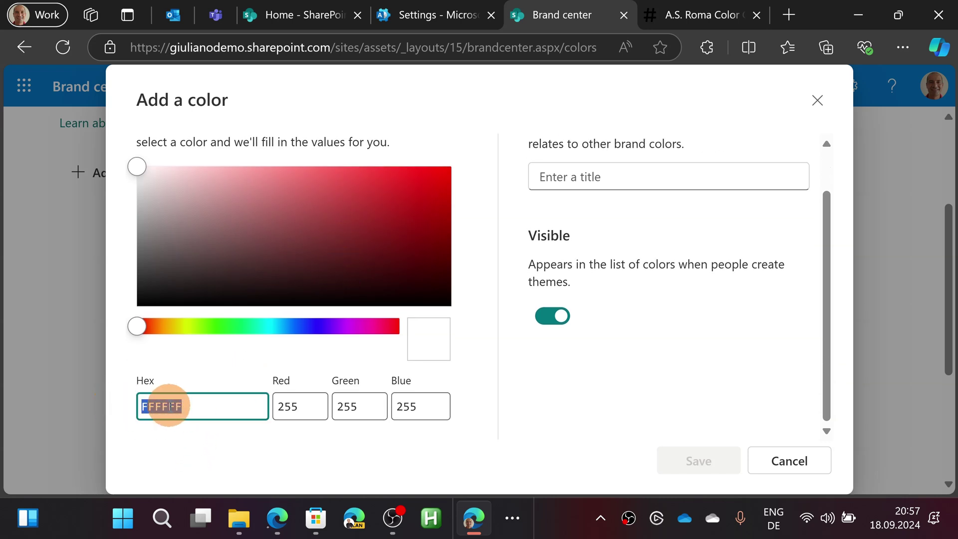
pyautogui.hotkey('ctrl', 'v')
pyautogui.click(610, 176)
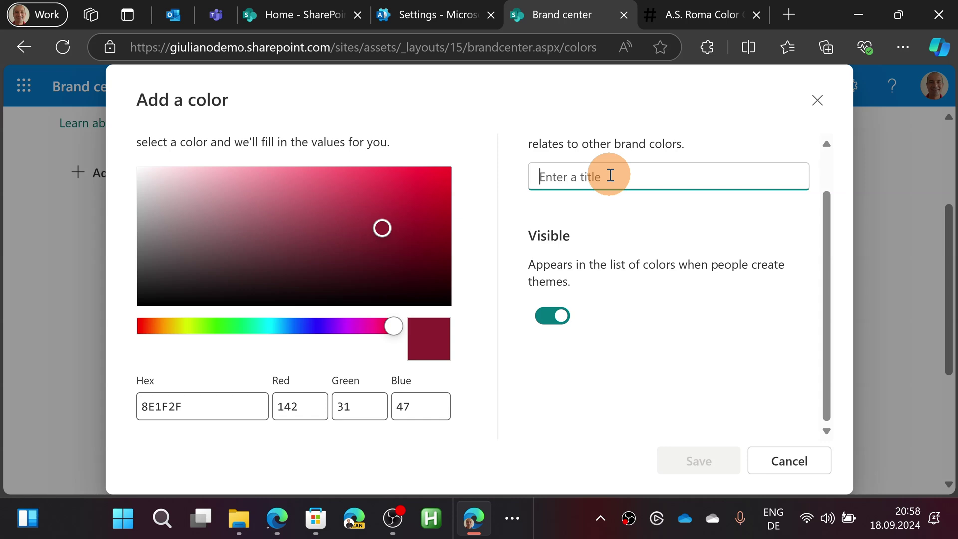
pyautogui.write('AS')
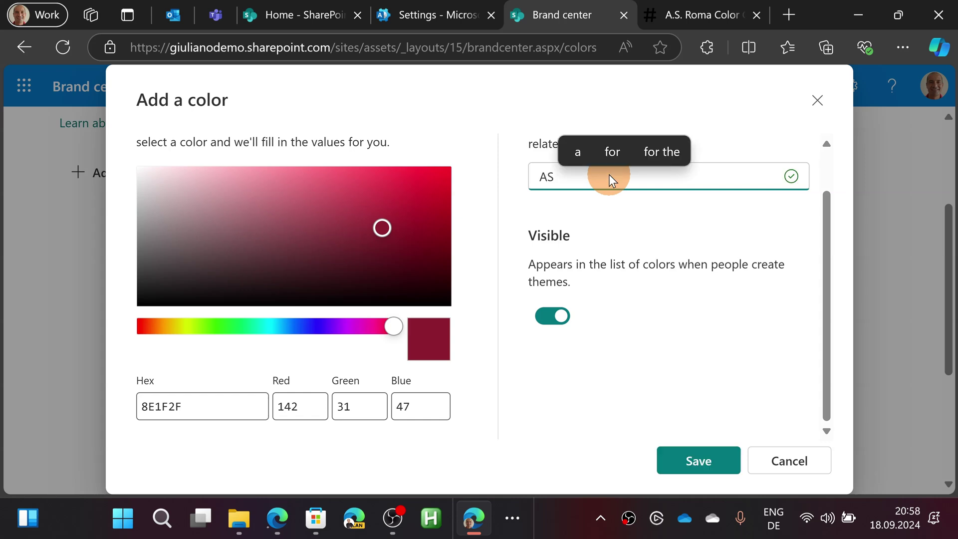
pyautogui.write(' ROMA R')
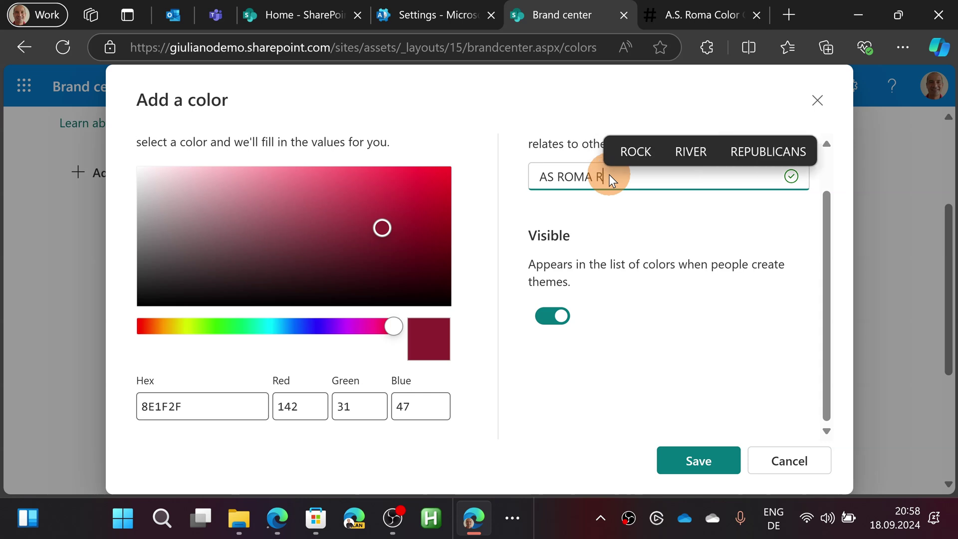
pyautogui.write('ED')
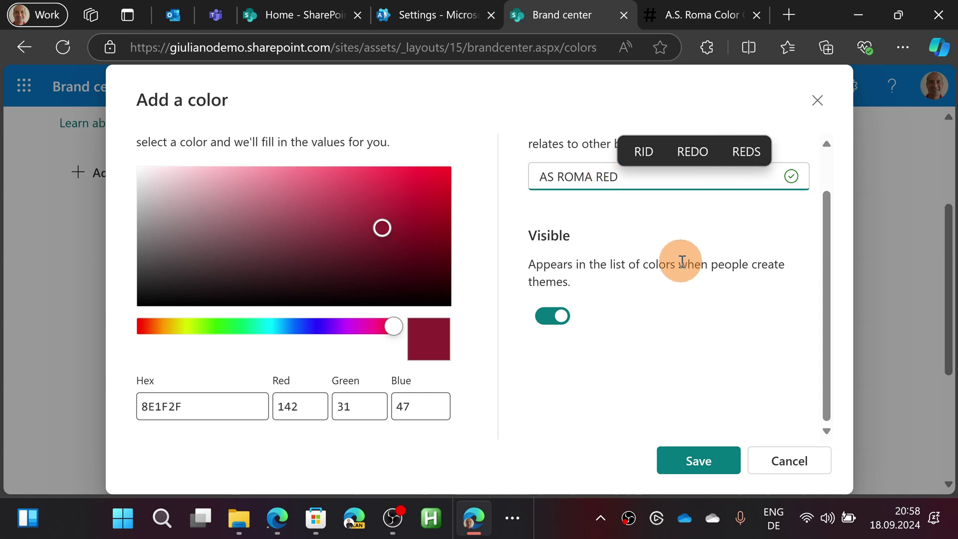
pyautogui.hotkey('ctrl', 'a')
pyautogui.hotkey('ctrl', 'c')
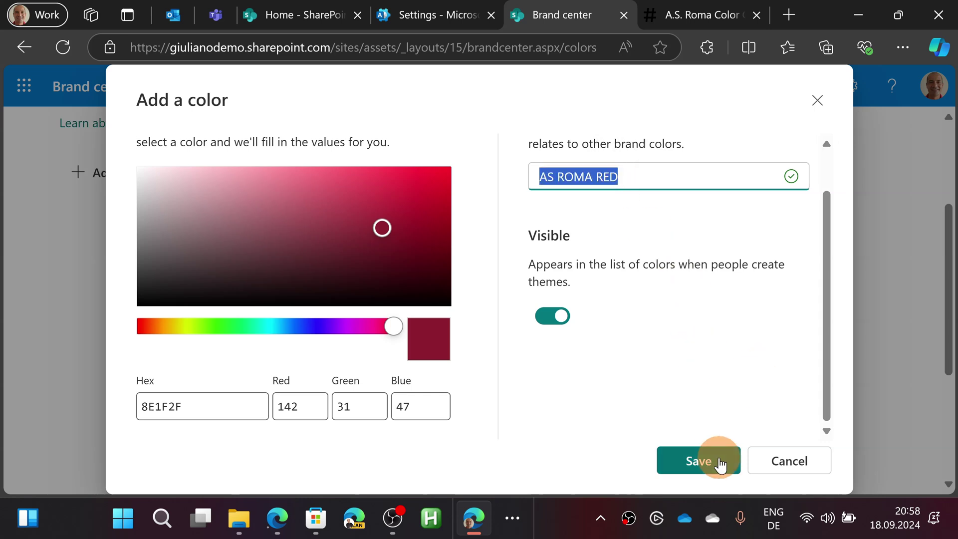
pyautogui.click(718, 453)
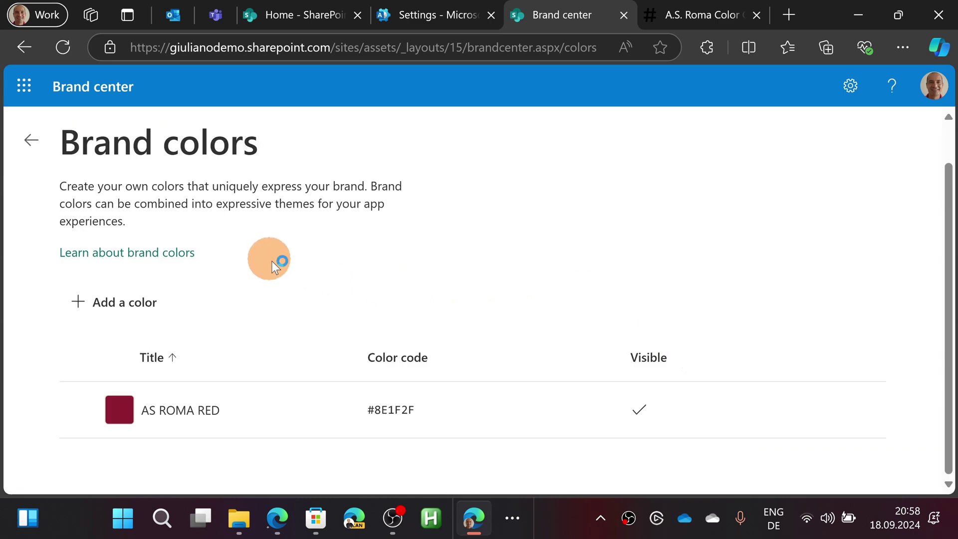
# Step: Start a new colour and title it AS ROMA YELLOW, reusing the pasted RED title
pyautogui.click(133, 303)
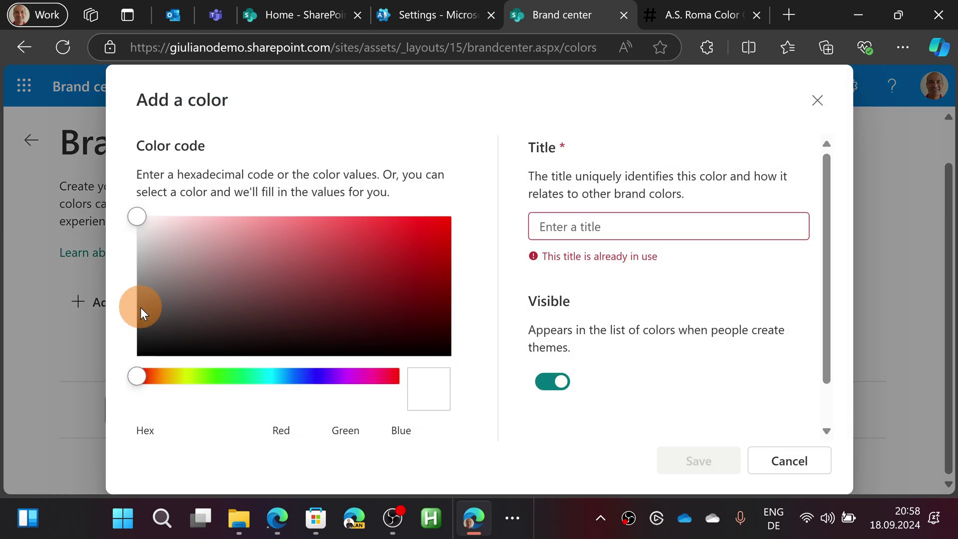
pyautogui.click(699, 224)
pyautogui.hotkey('ctrl', 'v')
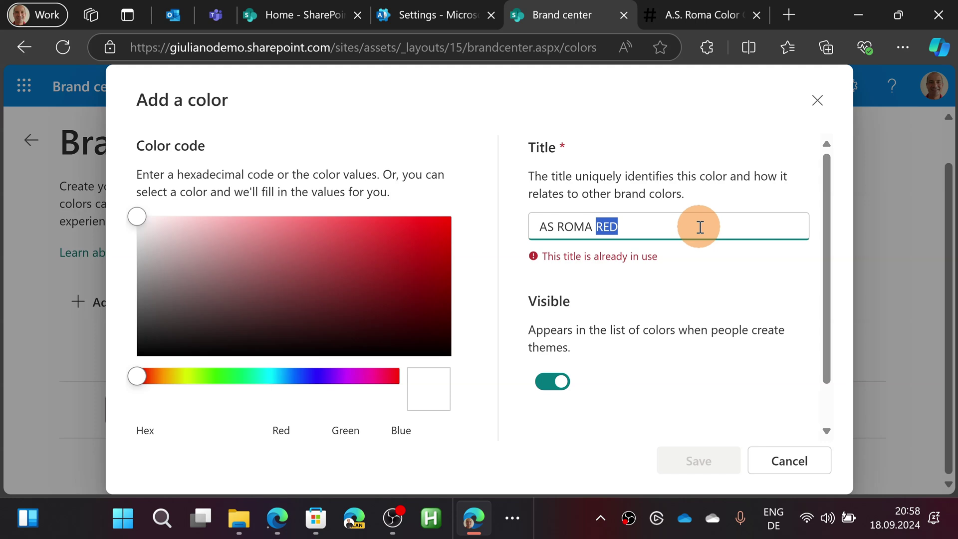
pyautogui.write('YEAL')
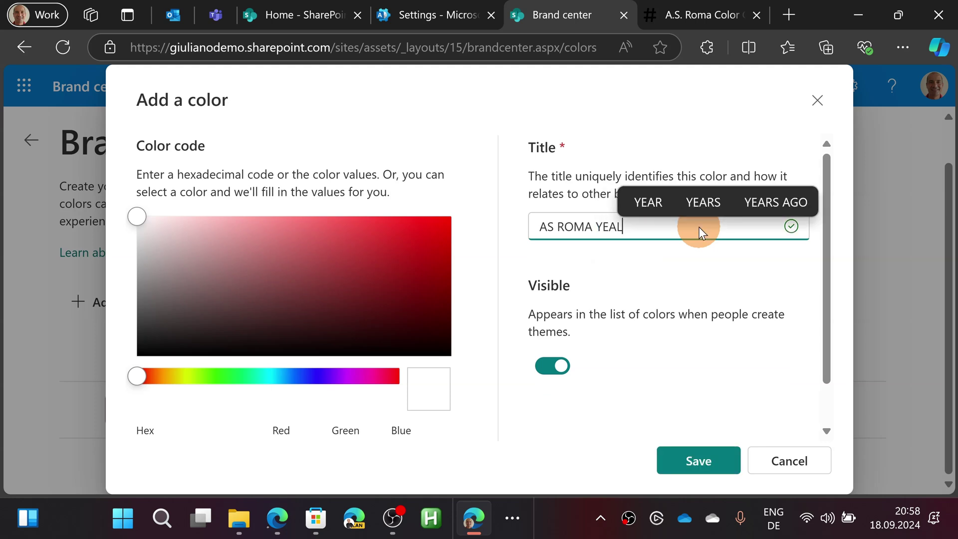
pyautogui.write('LOW')
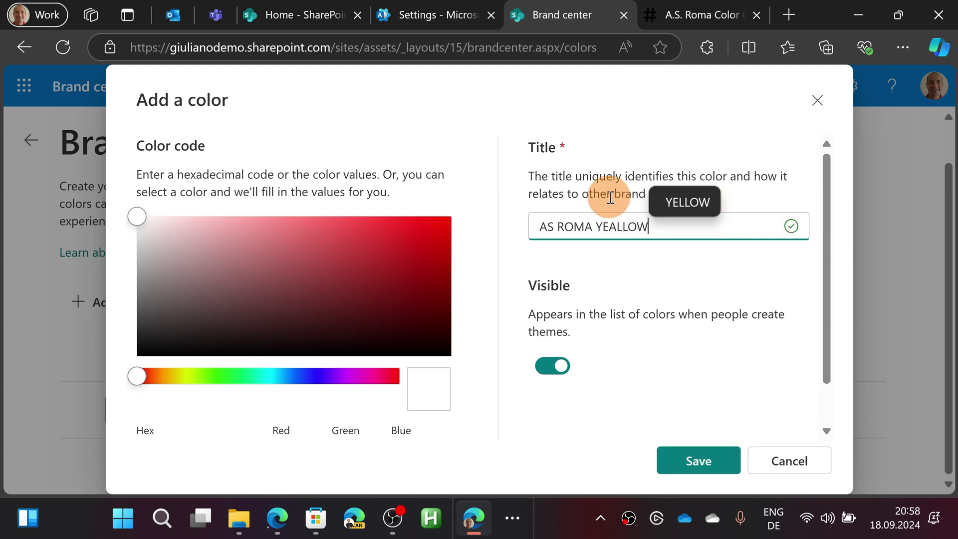
pyautogui.press('BackSpace')
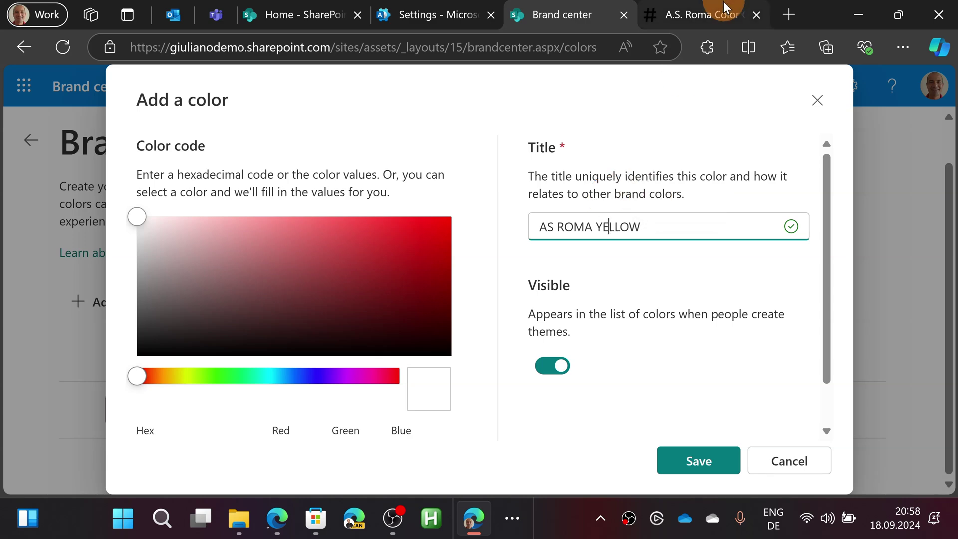
# Step: Copy Giallo Roma F0BC42 from teamcolorcodes.com, set it as the hex and save the colour
pyautogui.click(714, 18)
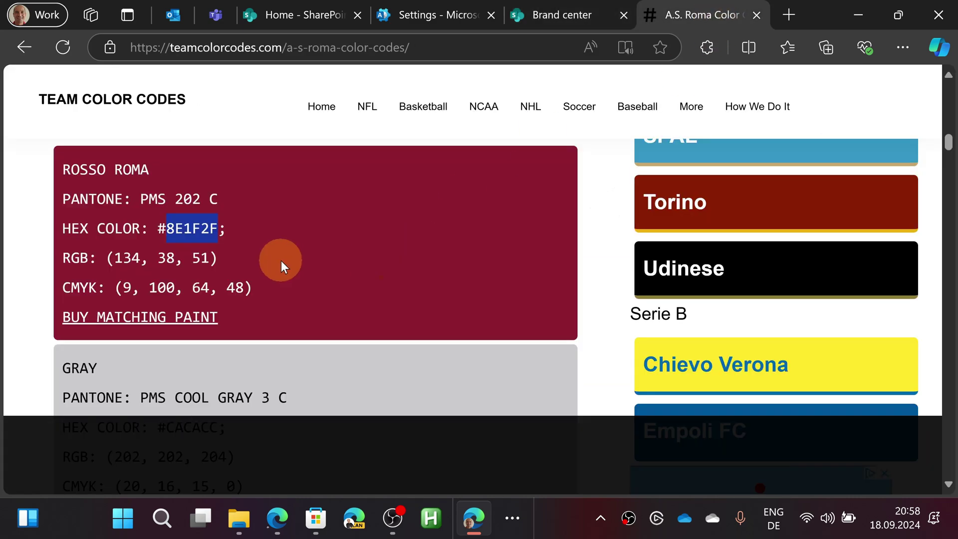
pyautogui.scroll(-2, 281, 261)
pyautogui.scroll(-5, 251, 256)
pyautogui.scroll(-1, 233, 275)
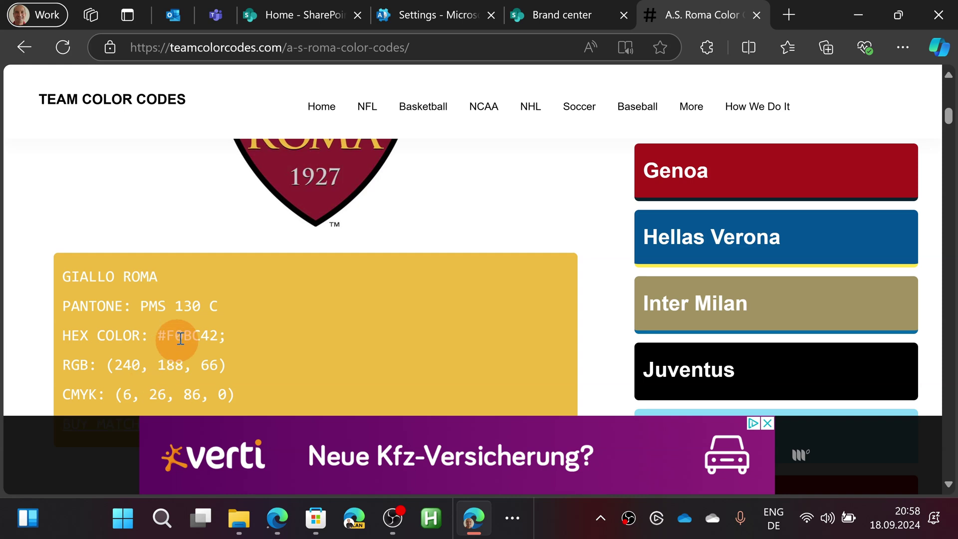
pyautogui.moveTo(166, 335); pyautogui.dragTo(221, 336)
pyautogui.hotkey('ctrl', 'c')
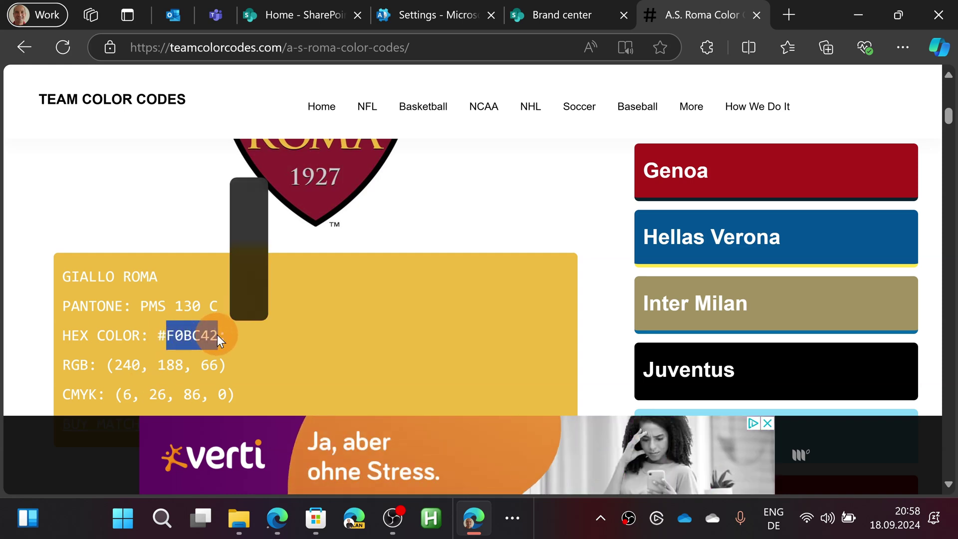
pyautogui.click(579, 15)
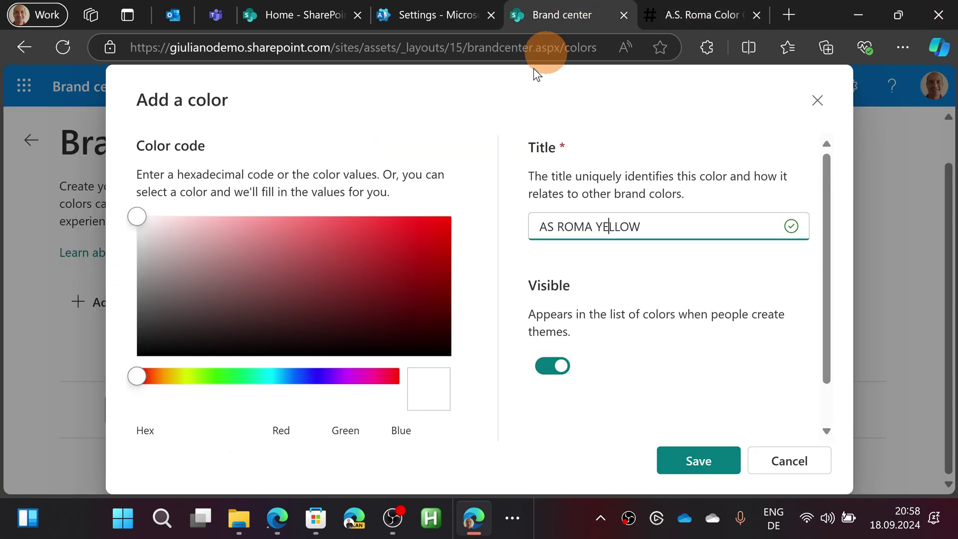
pyautogui.scroll(-1, 367, 282)
pyautogui.click(167, 406)
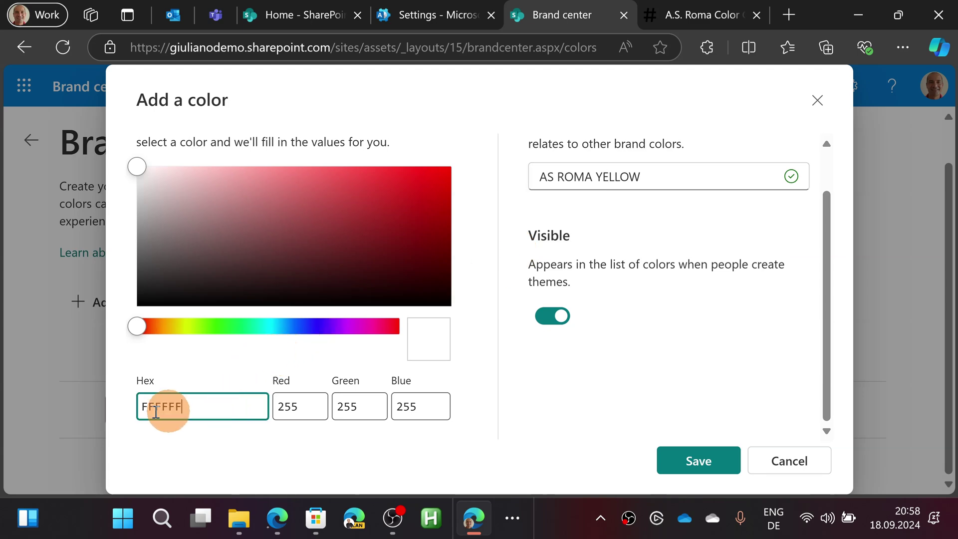
pyautogui.hotkey('ctrl', 'a')
pyautogui.hotkey('ctrl', 'v')
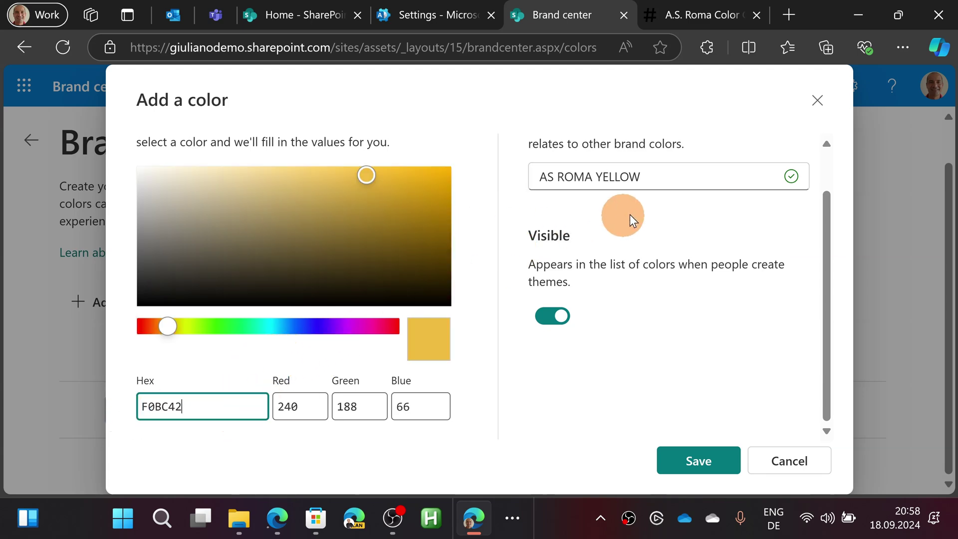
pyautogui.click(696, 459)
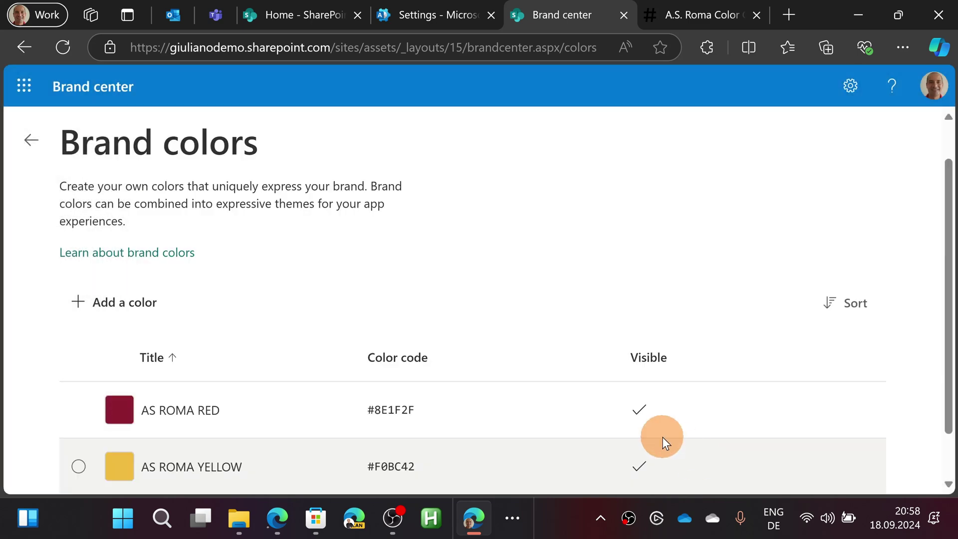
pyautogui.scroll(-2, 464, 345)
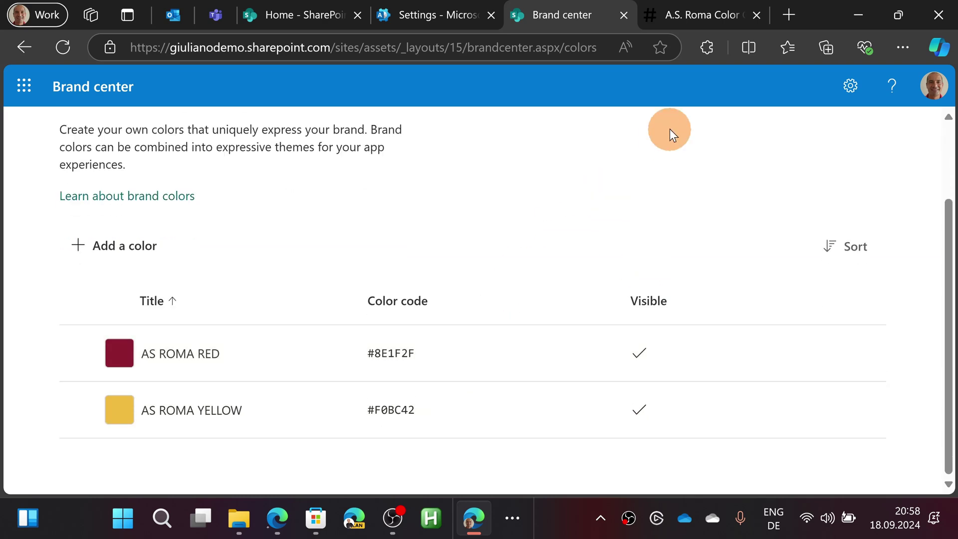
# Step: Copy the Gray hex code CACACC from teamcolorcodes.com and return to the colours list
pyautogui.click(682, 25)
pyautogui.scroll(-2, 294, 295)
pyautogui.scroll(-5, 303, 282)
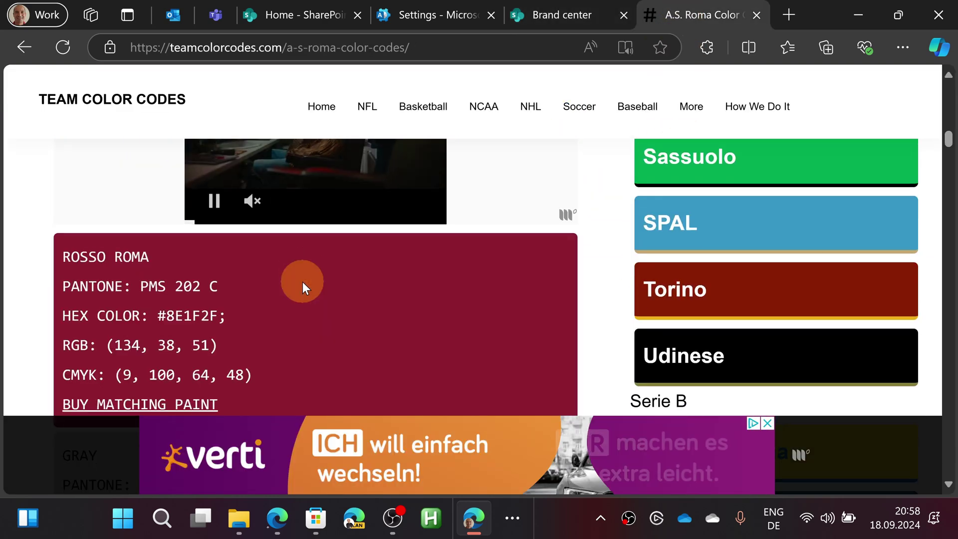
pyautogui.scroll(-5, 302, 279)
pyautogui.scroll(-3, 302, 279)
pyautogui.scroll(2, 303, 280)
pyautogui.scroll(1, 304, 279)
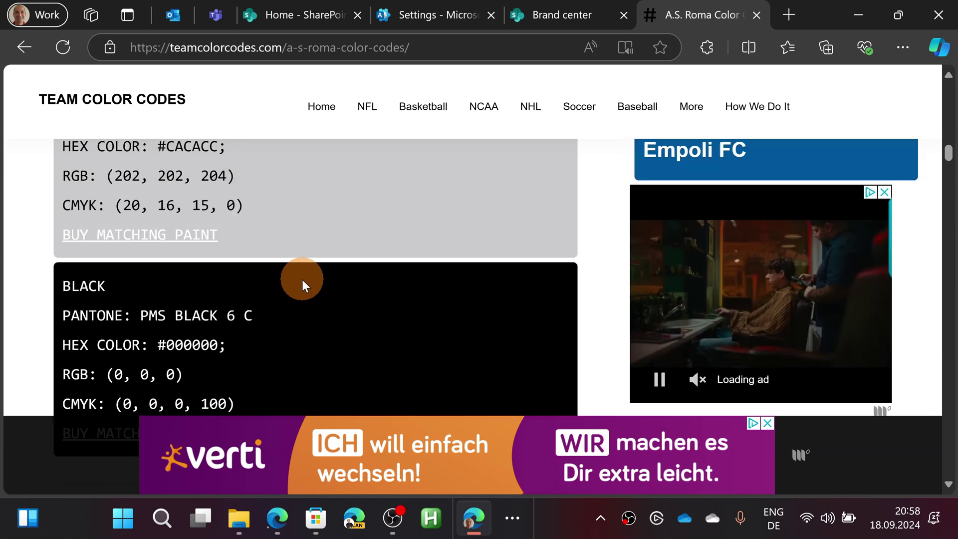
pyautogui.scroll(2, 301, 279)
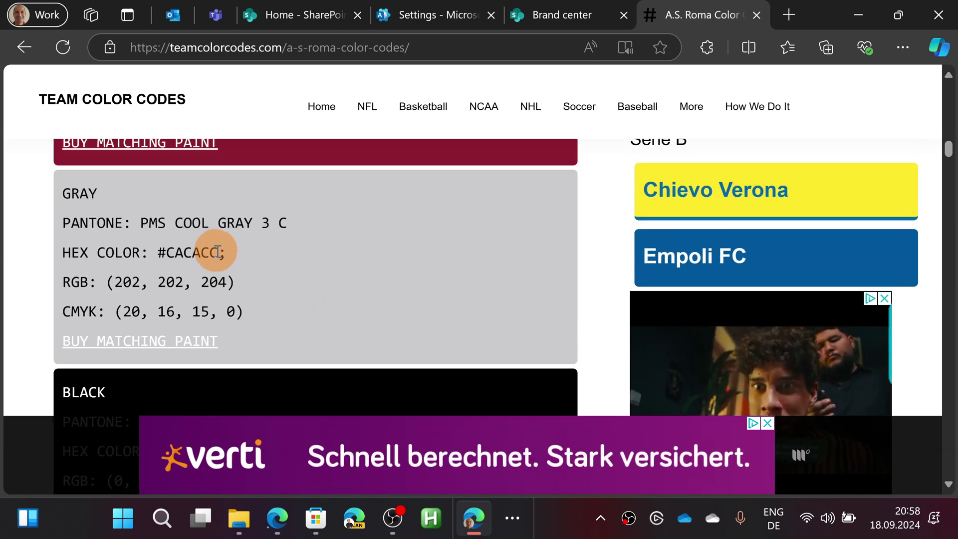
pyautogui.moveTo(217, 253); pyautogui.dragTo(165, 252)
pyautogui.hotkey('ctrl', 'c')
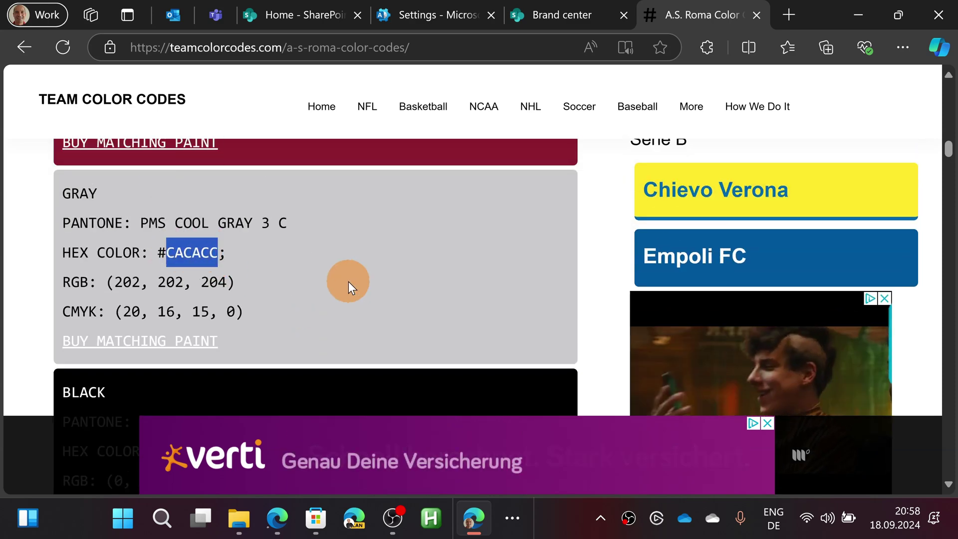
pyautogui.click(587, 18)
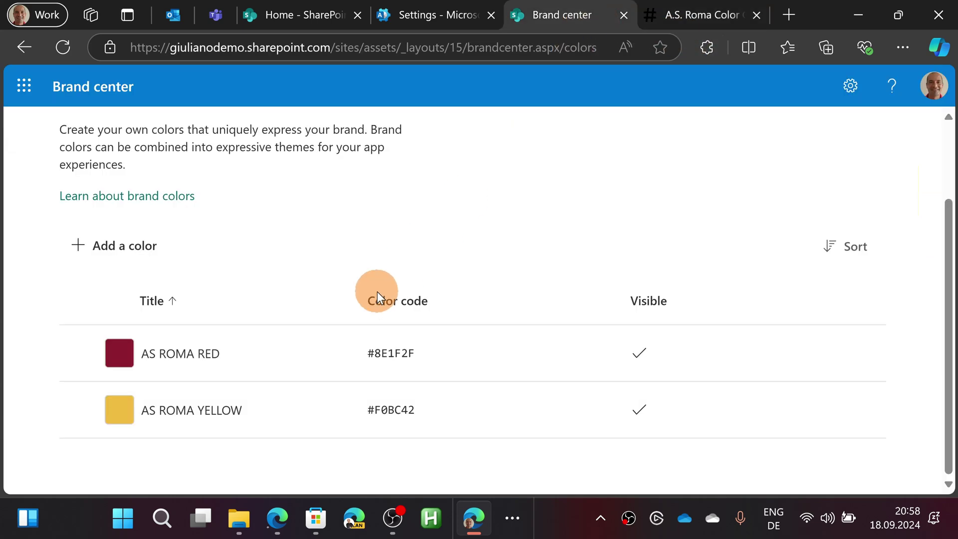
# Step: Start a third colour with hex #CACACC and rework a saved title towards AS ROMA GREY
pyautogui.click(117, 261)
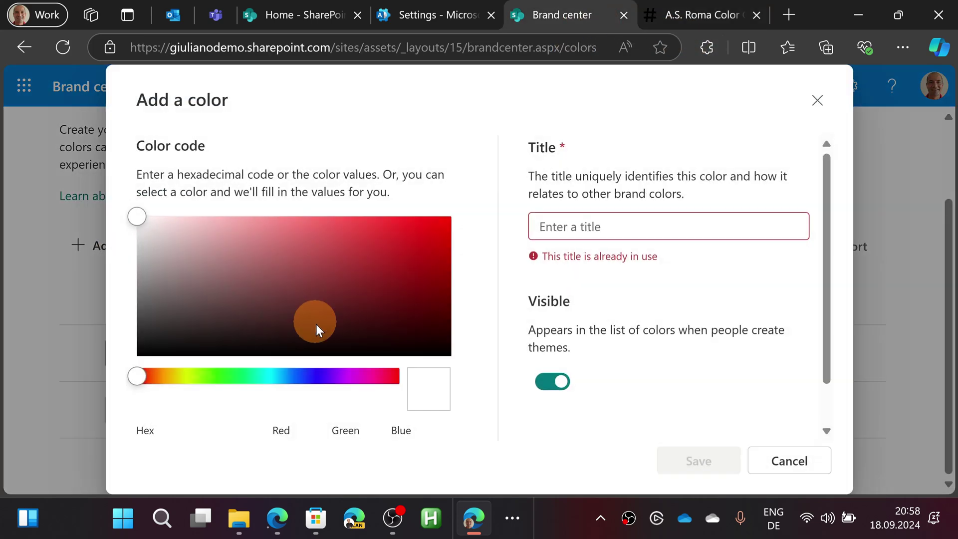
pyautogui.scroll(-1, 252, 419)
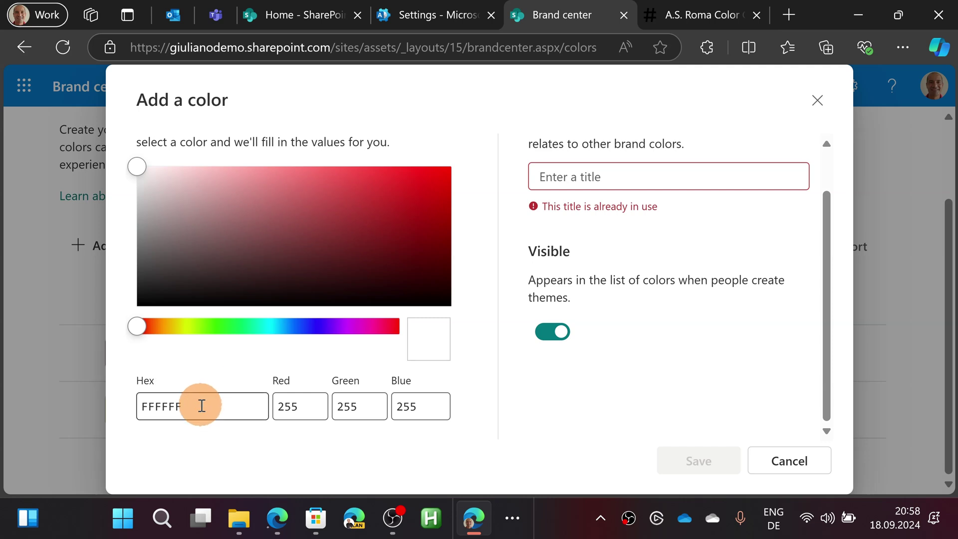
pyautogui.moveTo(202, 405); pyautogui.dragTo(122, 406)
pyautogui.hotkey('ctrl', 'v')
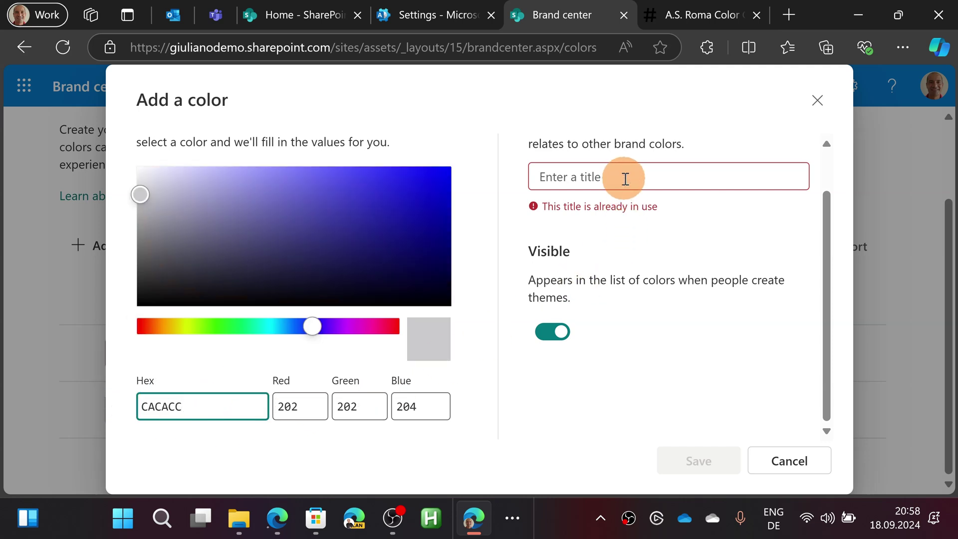
pyautogui.click(625, 179)
pyautogui.press('Down')
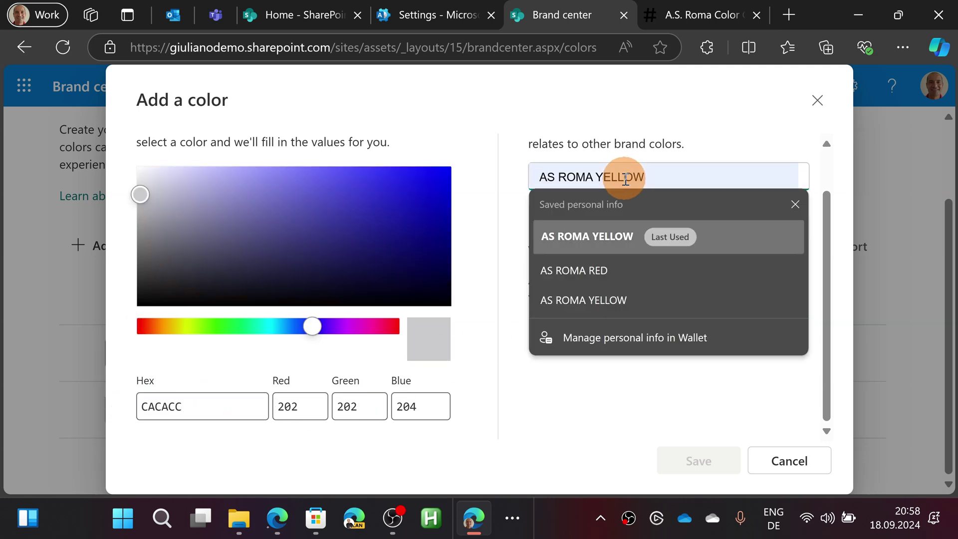
pyautogui.press('Return')
pyautogui.doubleClick(625, 177)
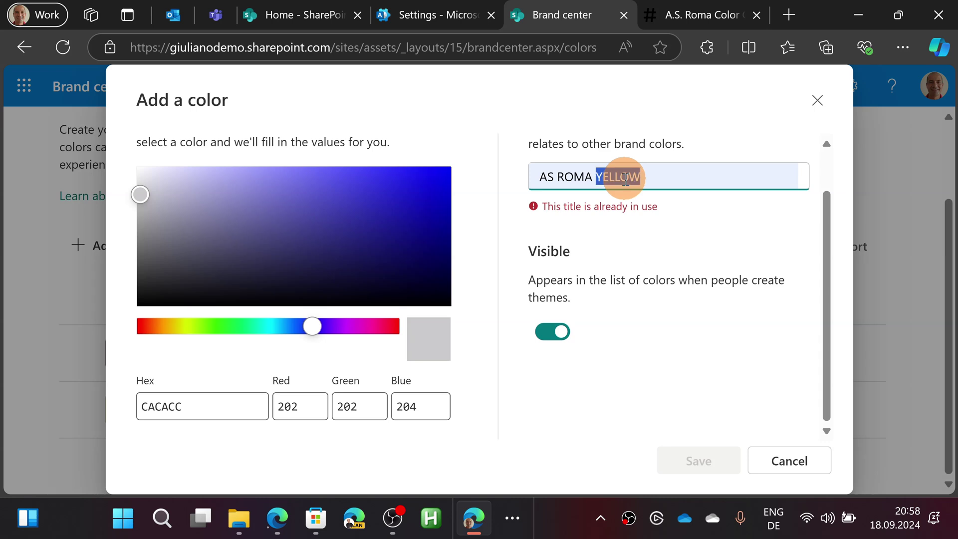
pyautogui.write('GREY')
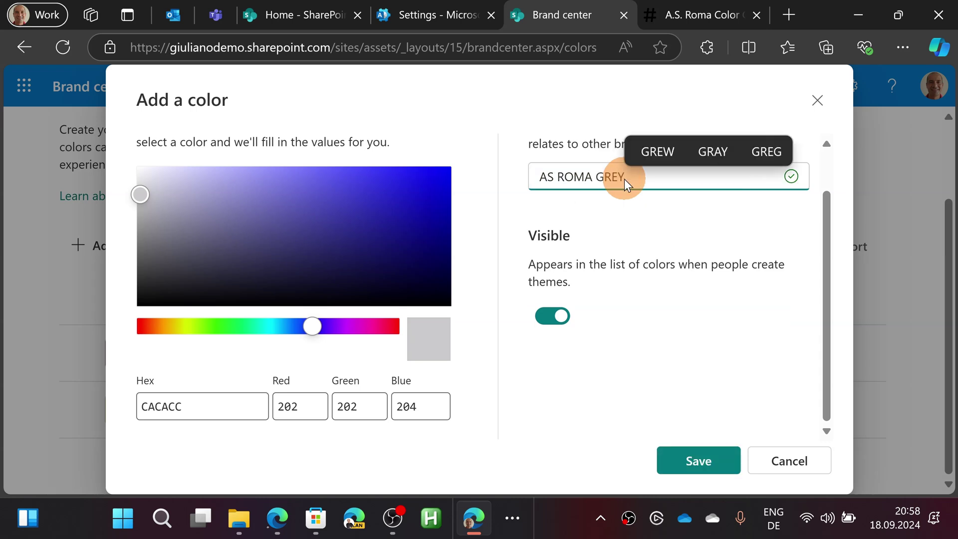
# Step: Save the grey colour, then start another colour with the picker dragged to pure black
pyautogui.click(718, 460)
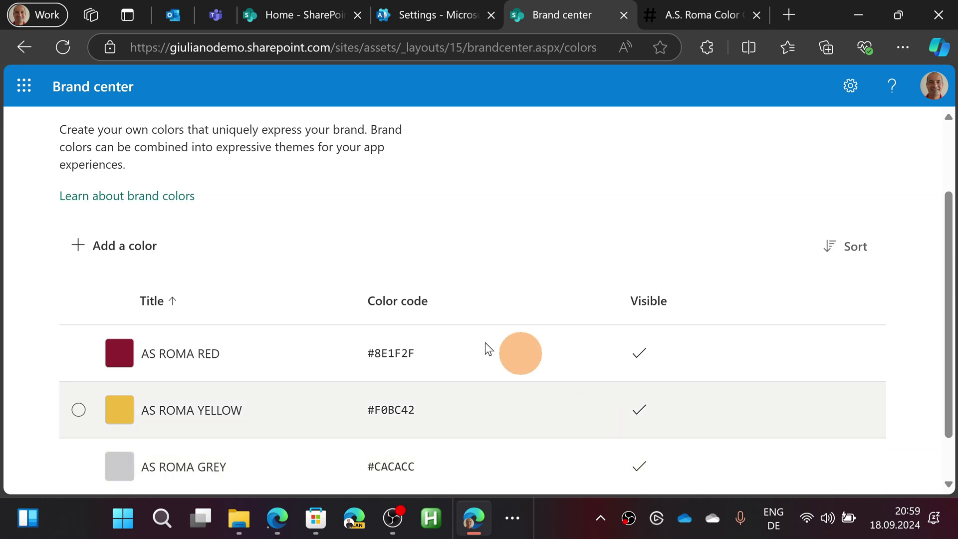
pyautogui.scroll(-1, 345, 293)
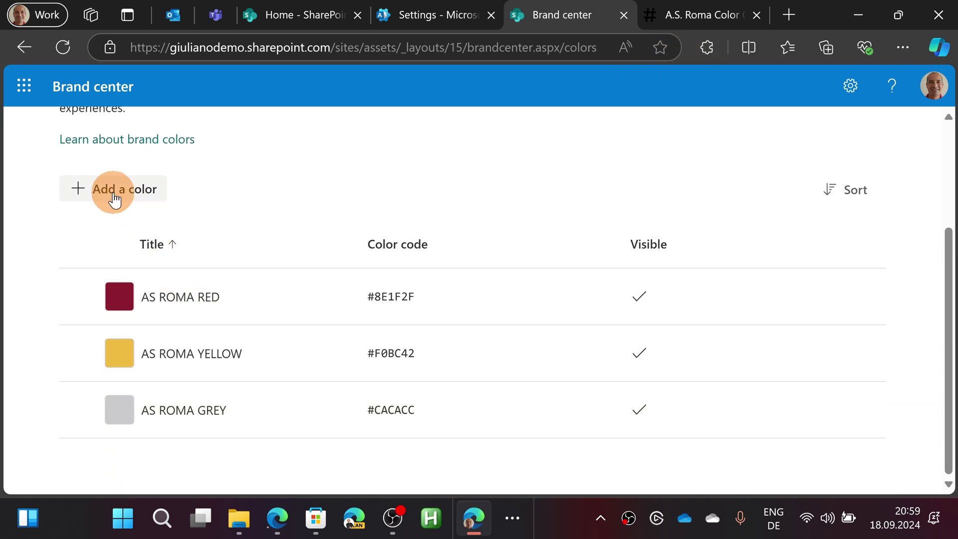
pyautogui.click(114, 196)
pyautogui.moveTo(259, 269); pyautogui.dragTo(129, 366)
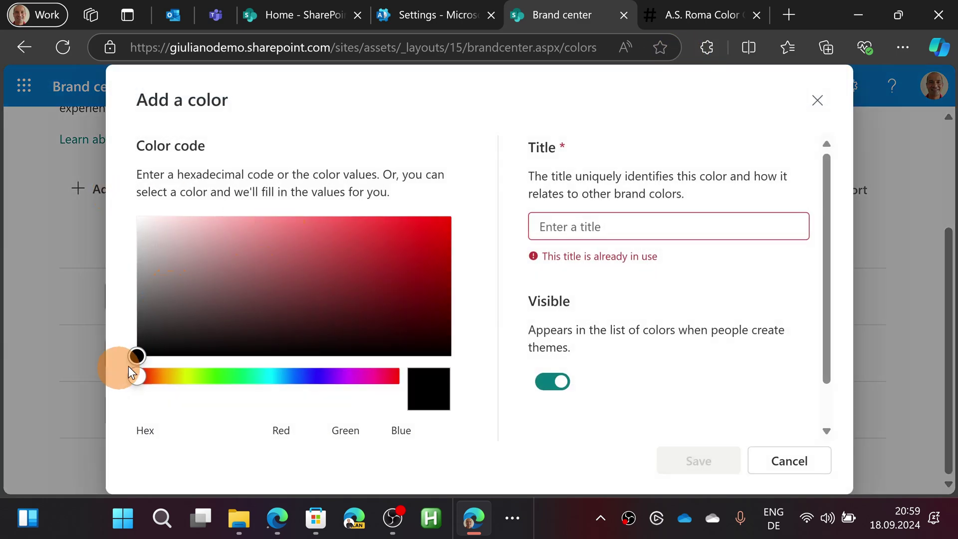
# Step: Title the colour AS ROMA BLACK from a saved suggestion and save it
pyautogui.click(705, 225)
pyautogui.write('cacacd')
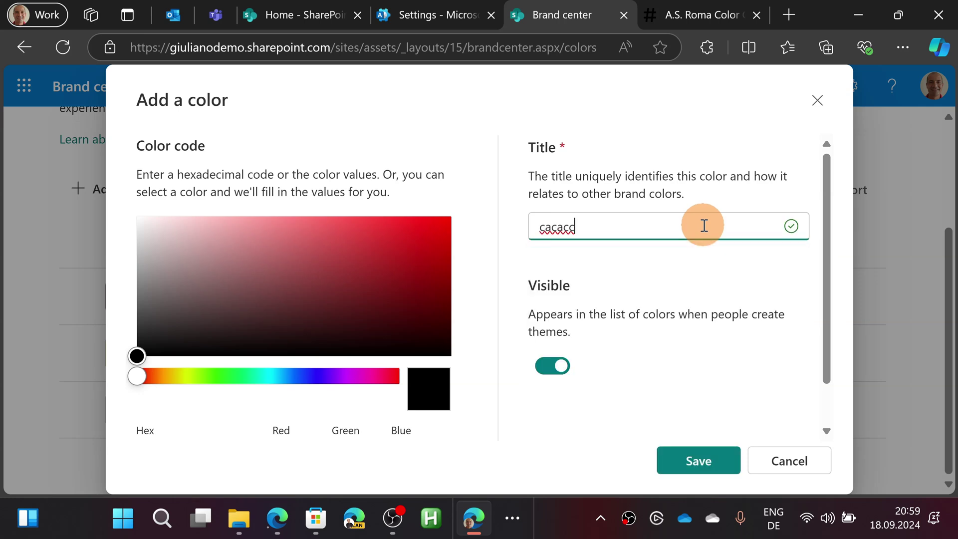
pyautogui.hotkey('ctrl', 'a')
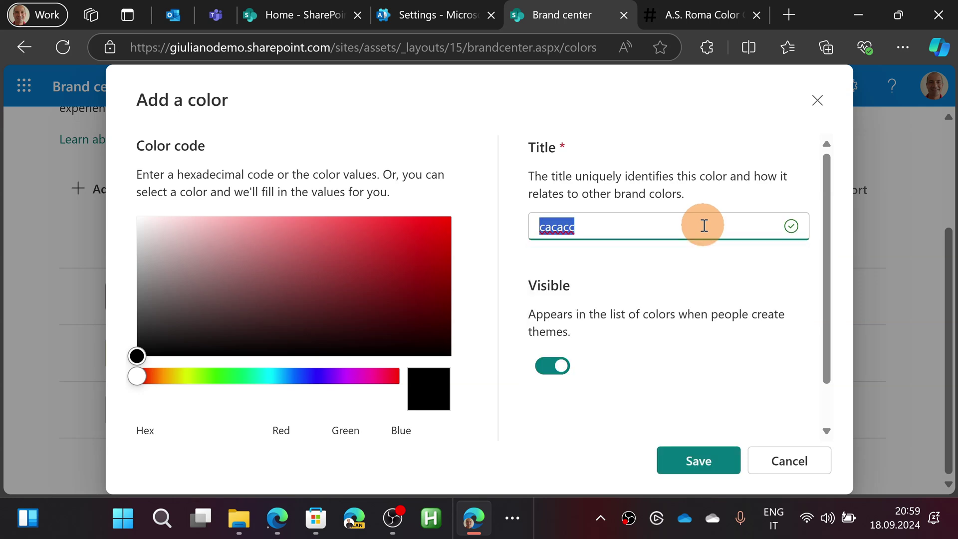
pyautogui.press('BackSpace')
pyautogui.write('AS')
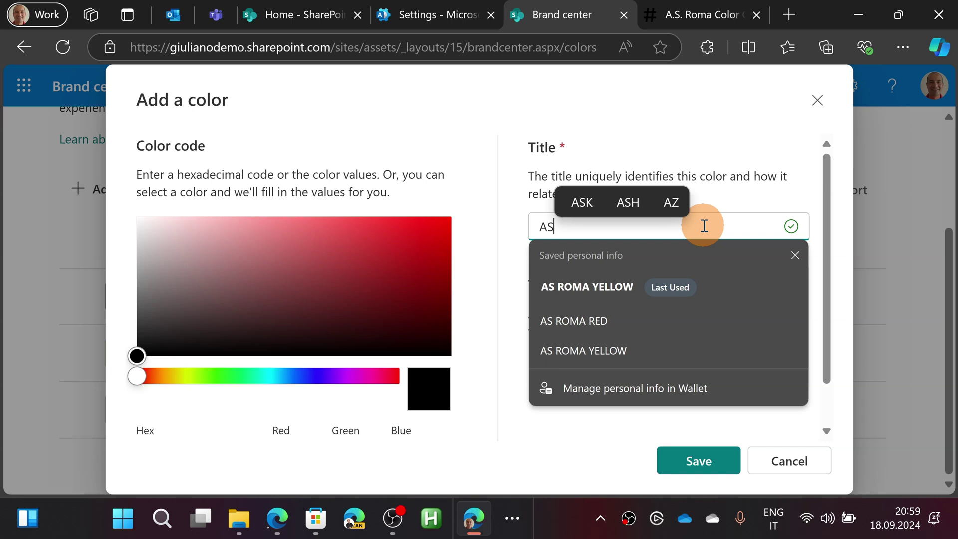
pyautogui.press('Down')
pyautogui.press('Return')
pyautogui.hotkey('ctrl', 'shift', 'Left')
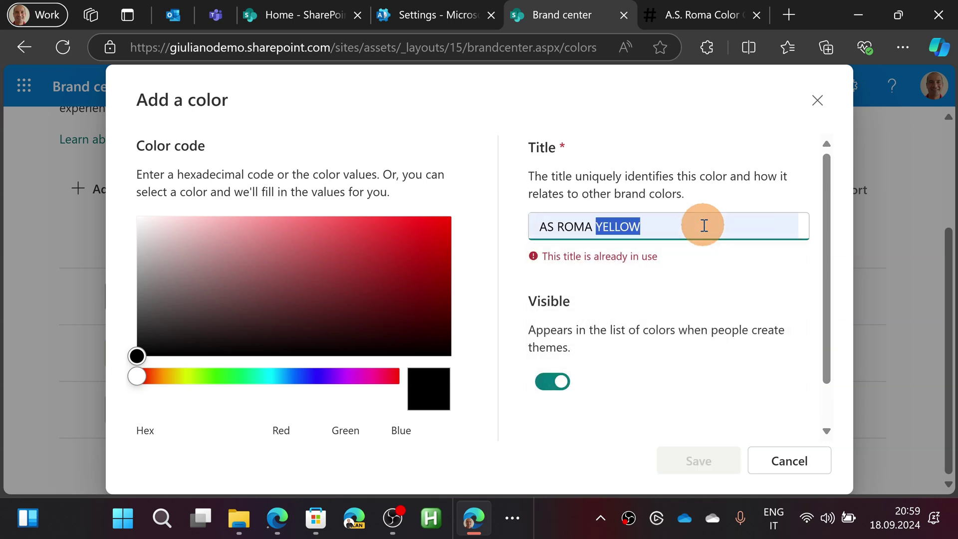
pyautogui.write('BLACK')
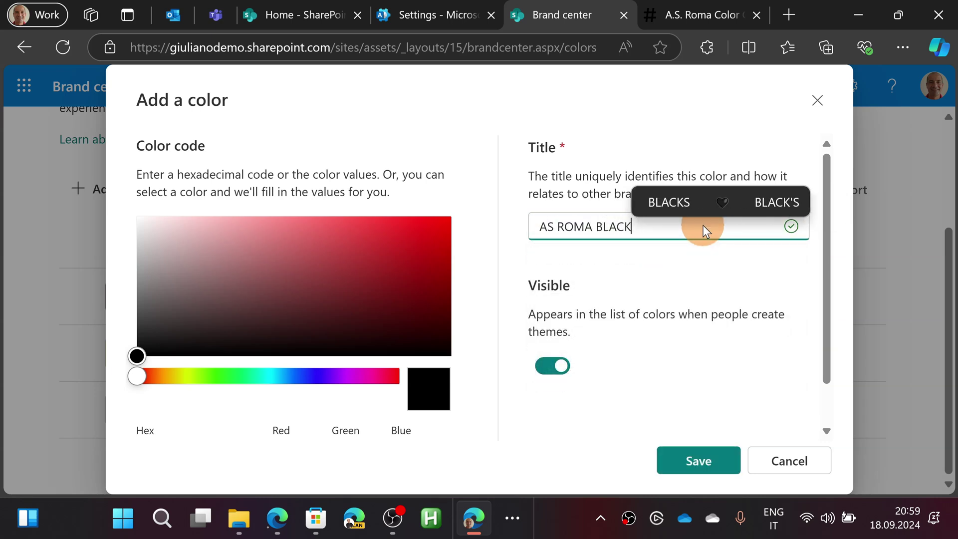
pyautogui.click(719, 461)
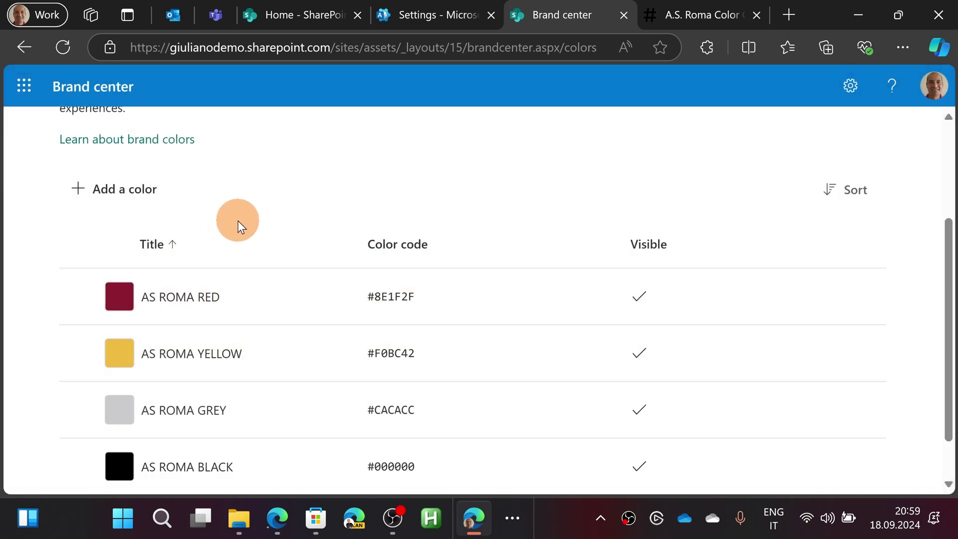
pyautogui.scroll(-1, 428, 299)
pyautogui.scroll(3, 318, 218)
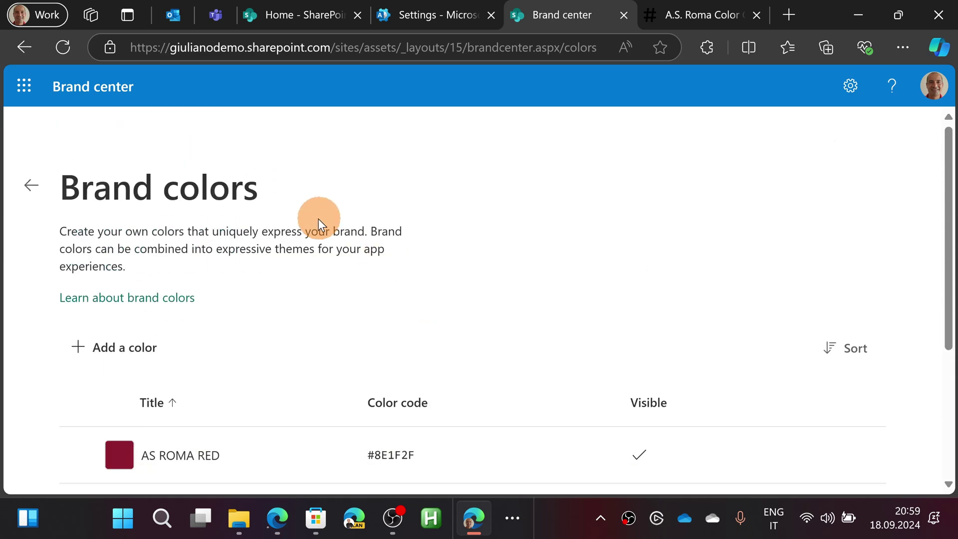
# Step: Return from the colours list to the Brand center overview
pyautogui.click(31, 185)
pyautogui.scroll(-5, 545, 261)
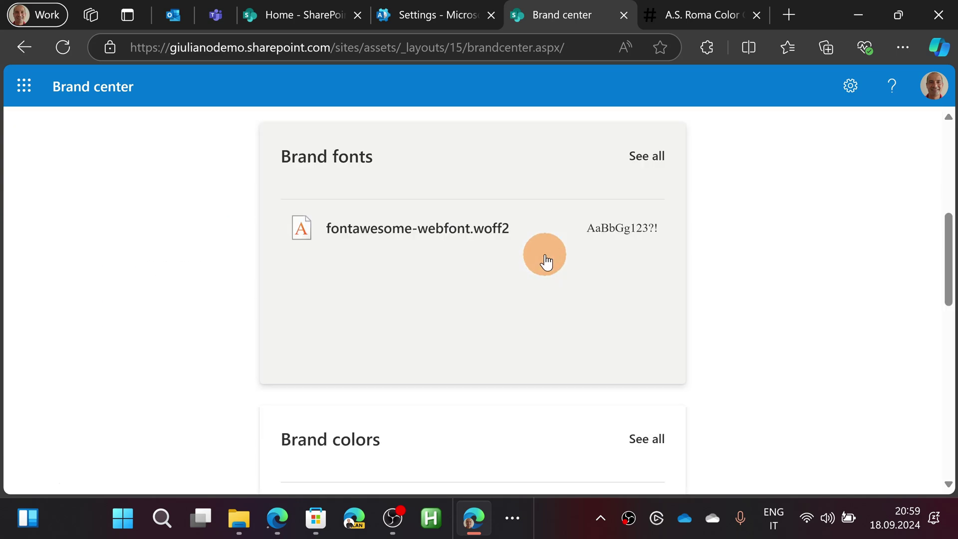
pyautogui.scroll(-1, 551, 235)
pyautogui.scroll(-2, 552, 234)
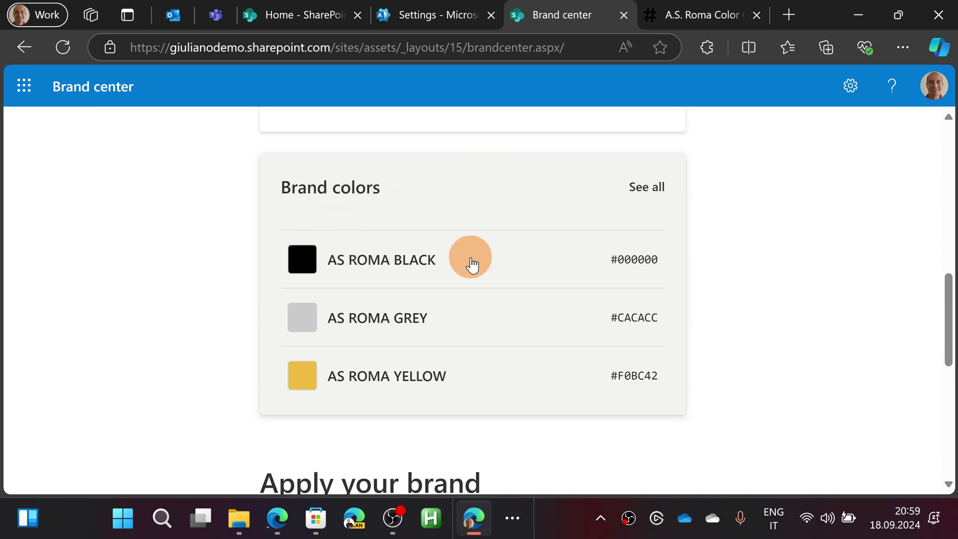
pyautogui.scroll(-2, 472, 262)
pyautogui.scroll(-2, 475, 269)
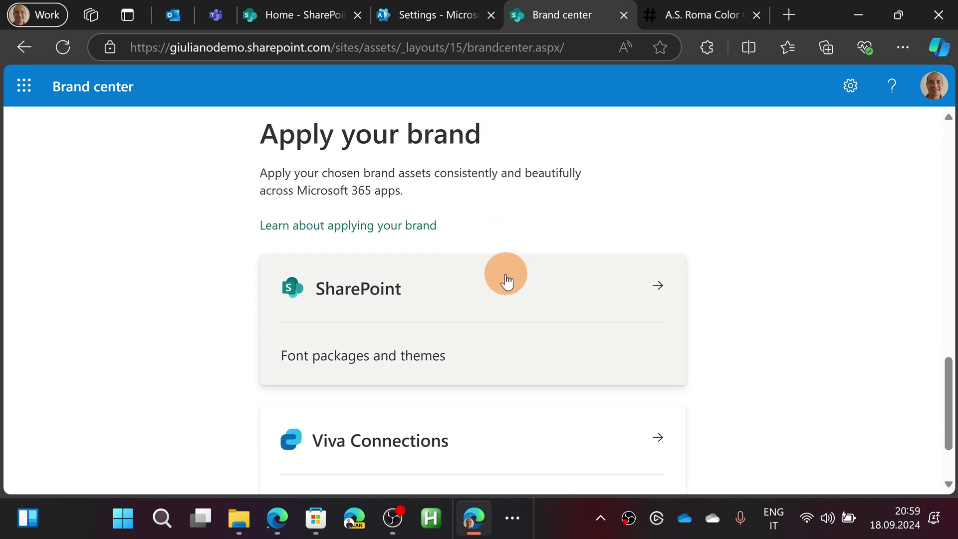
pyautogui.scroll(-1, 521, 291)
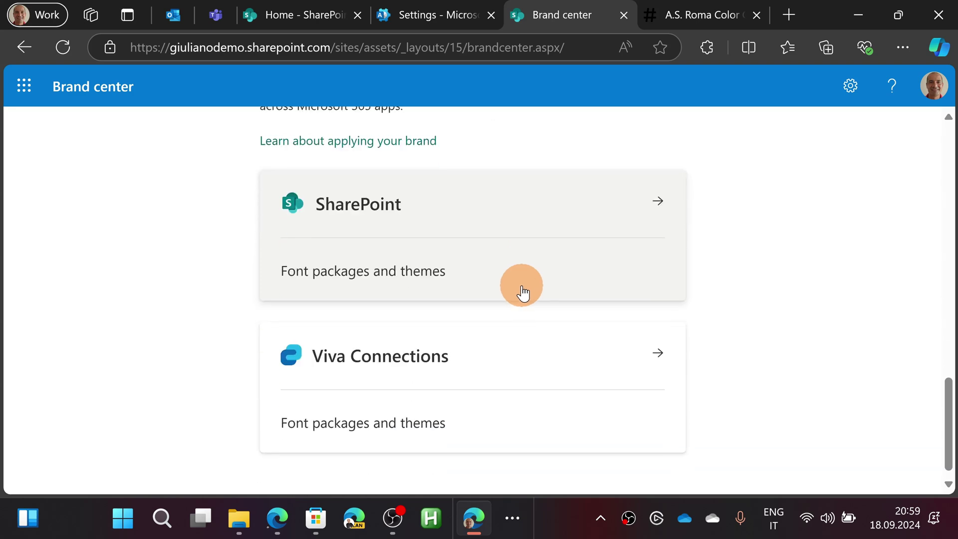
# Step: Start a new SharePoint theme and settle on AS ROMA YELLOW as primary colour after trying red
pyautogui.click(605, 223)
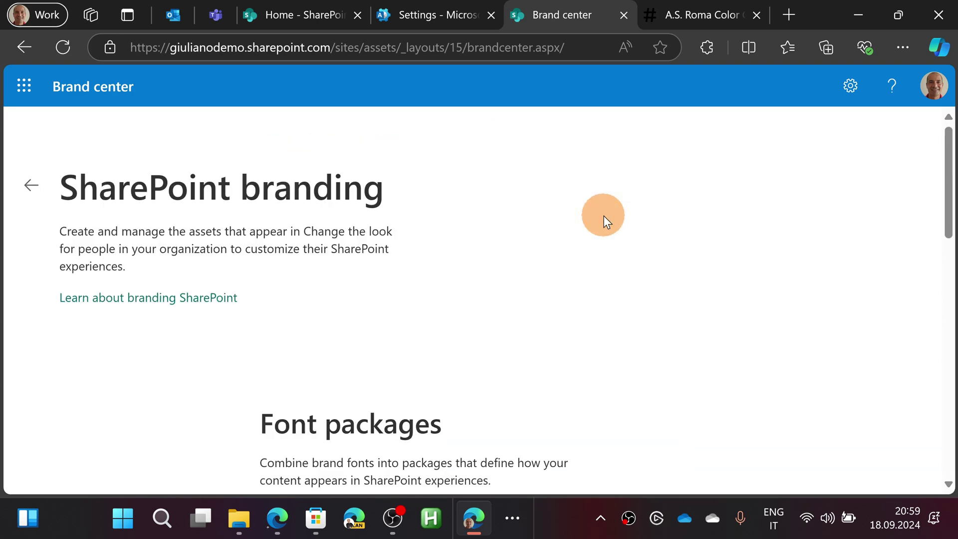
pyautogui.scroll(-2, 603, 217)
pyautogui.scroll(-1, 603, 217)
pyautogui.scroll(-2, 603, 218)
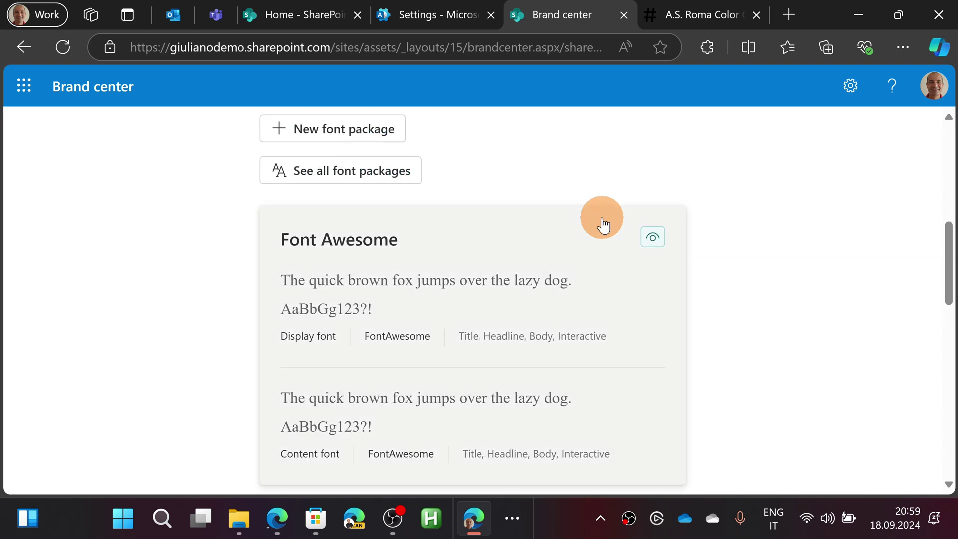
pyautogui.scroll(-2, 430, 185)
pyautogui.scroll(-3, 433, 186)
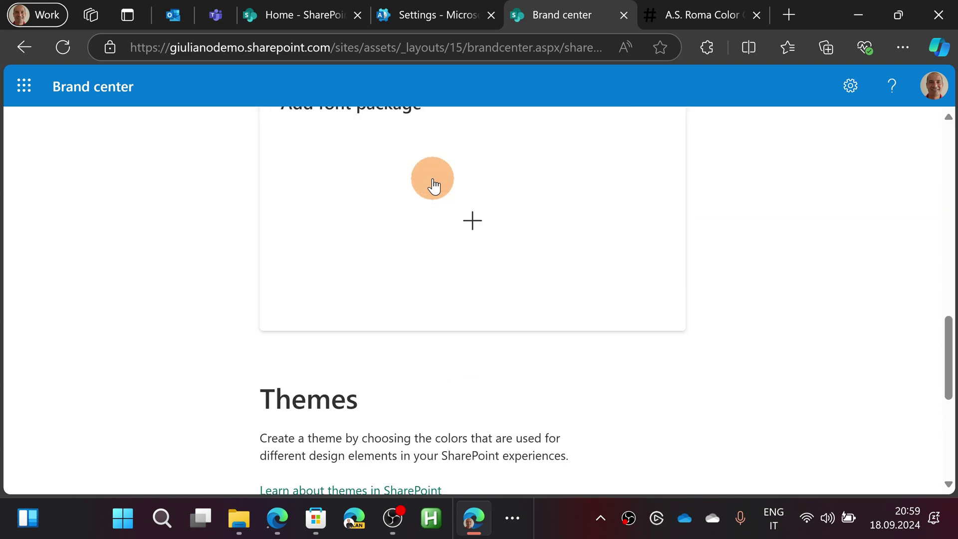
pyautogui.scroll(2, 434, 184)
pyautogui.scroll(-2, 434, 184)
pyautogui.scroll(-3, 434, 185)
pyautogui.scroll(-1, 434, 185)
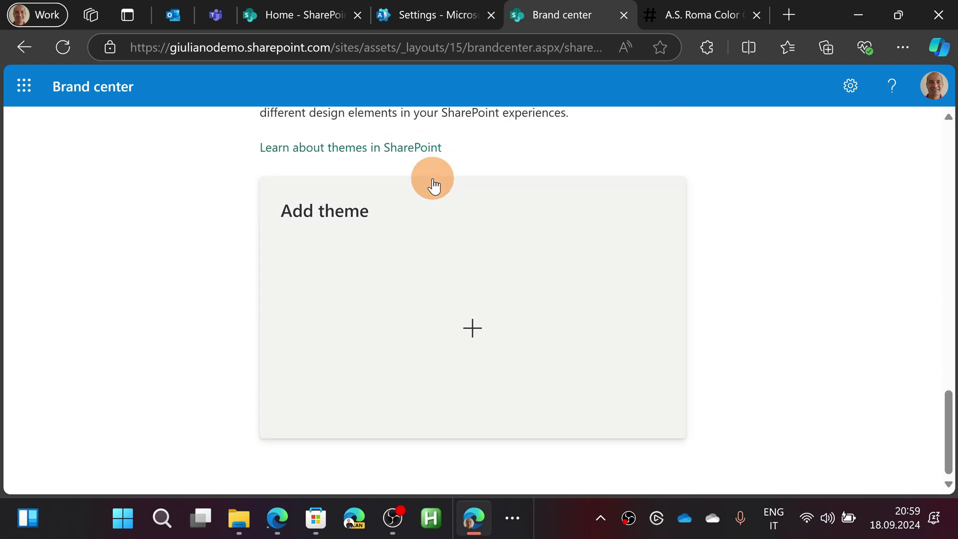
pyautogui.click(472, 328)
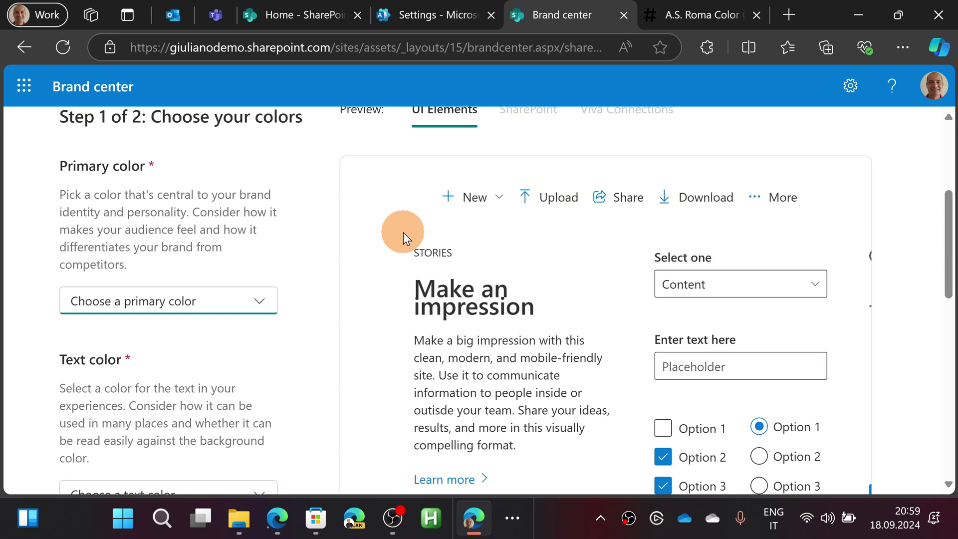
pyautogui.scroll(-1, 395, 229)
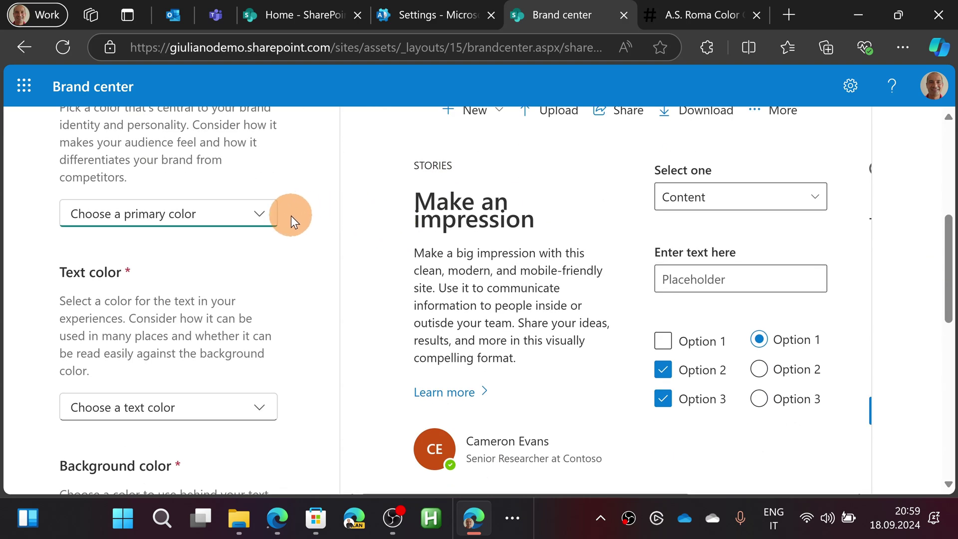
pyautogui.click(259, 226)
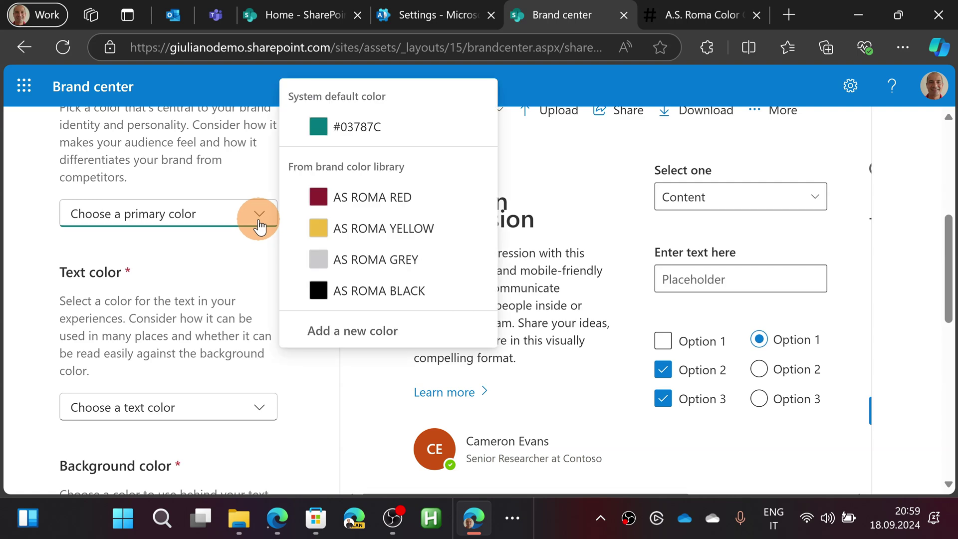
pyautogui.scroll(1, 246, 217)
pyautogui.click(228, 249)
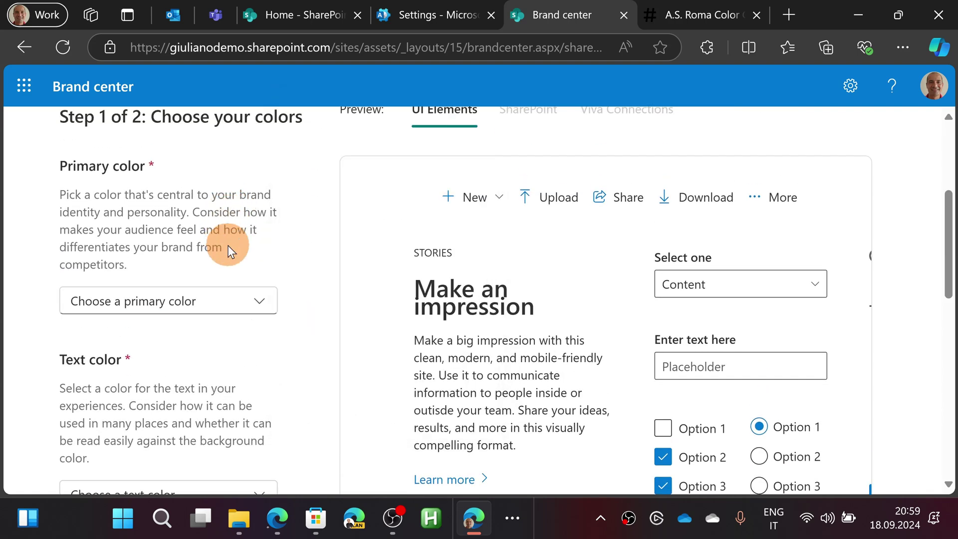
pyautogui.scroll(2, 231, 247)
pyautogui.scroll(-3, 238, 249)
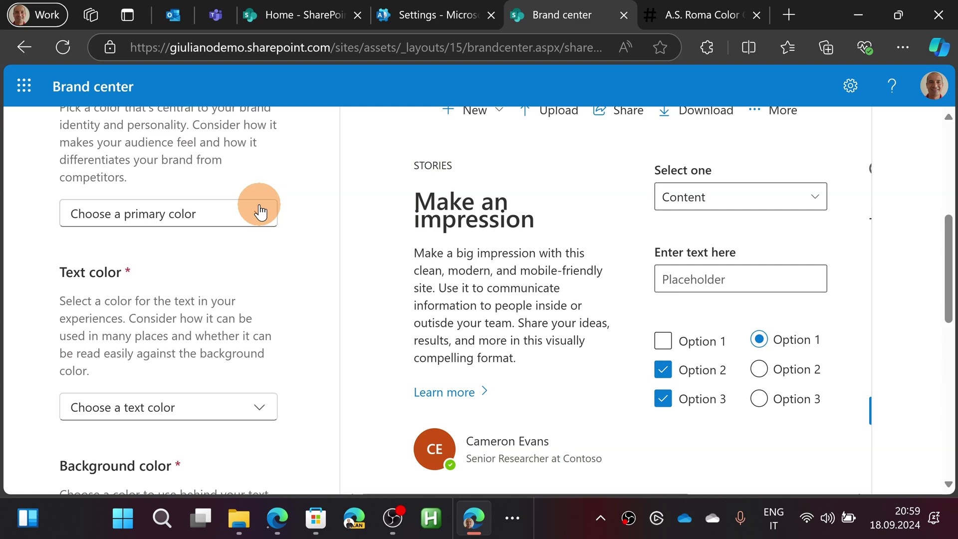
pyautogui.click(259, 211)
pyautogui.click(355, 200)
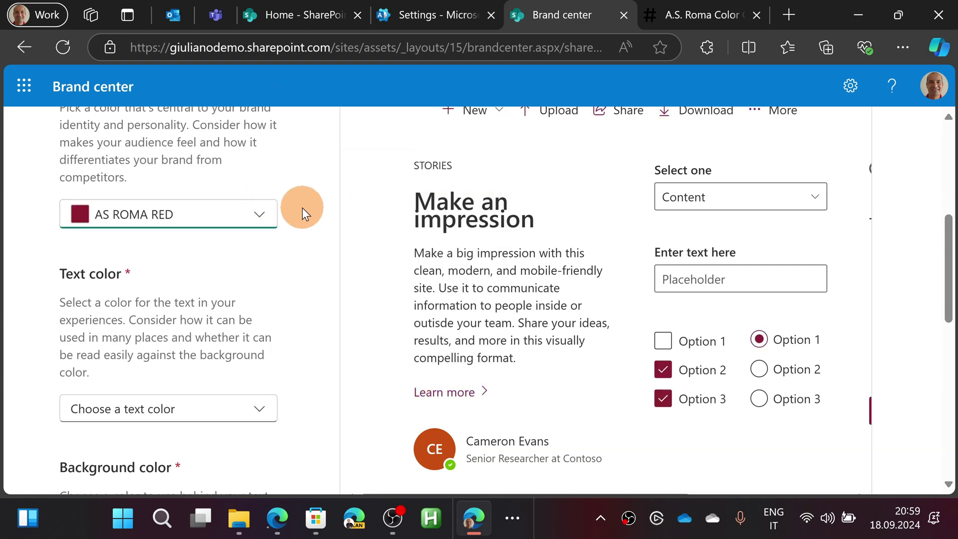
pyautogui.scroll(-1, 295, 213)
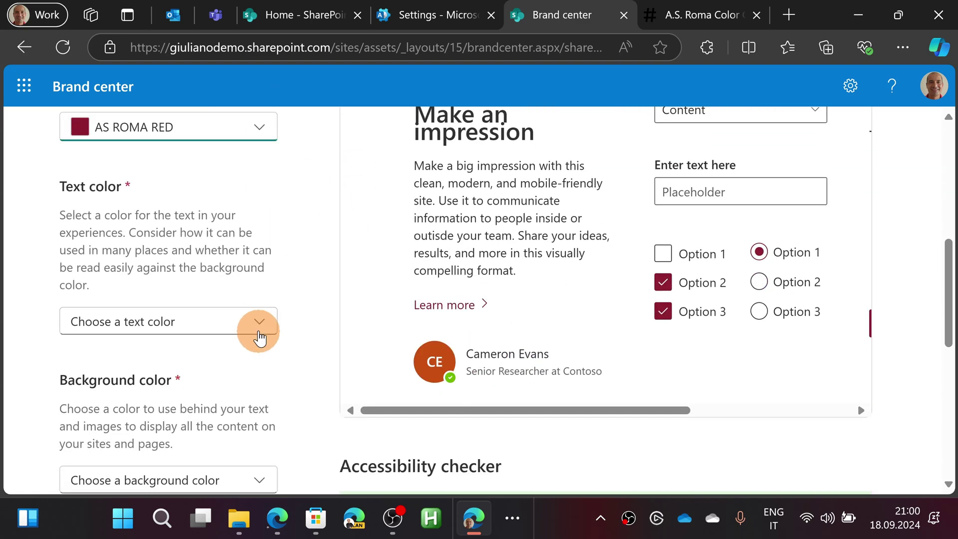
pyautogui.scroll(1, 259, 334)
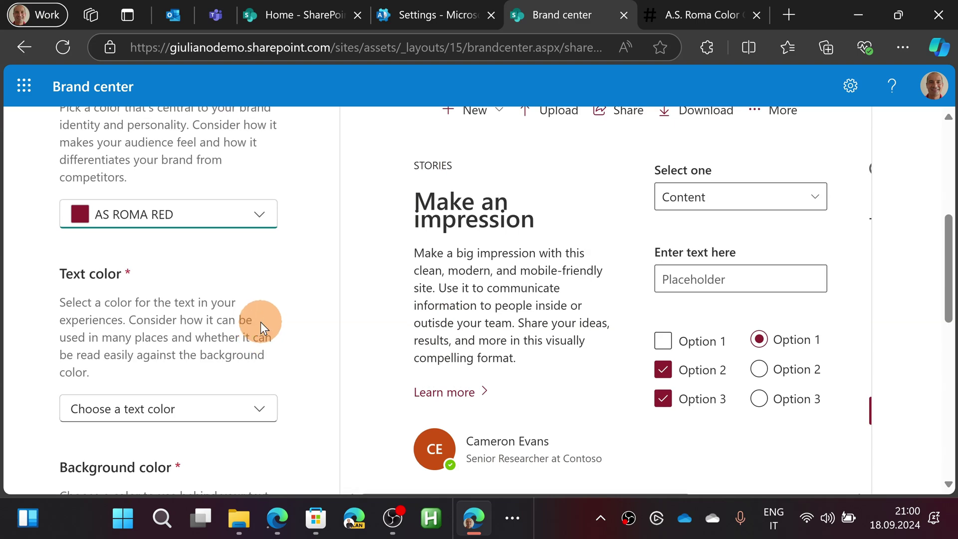
pyautogui.scroll(-2, 261, 321)
pyautogui.scroll(3, 258, 317)
pyautogui.click(241, 300)
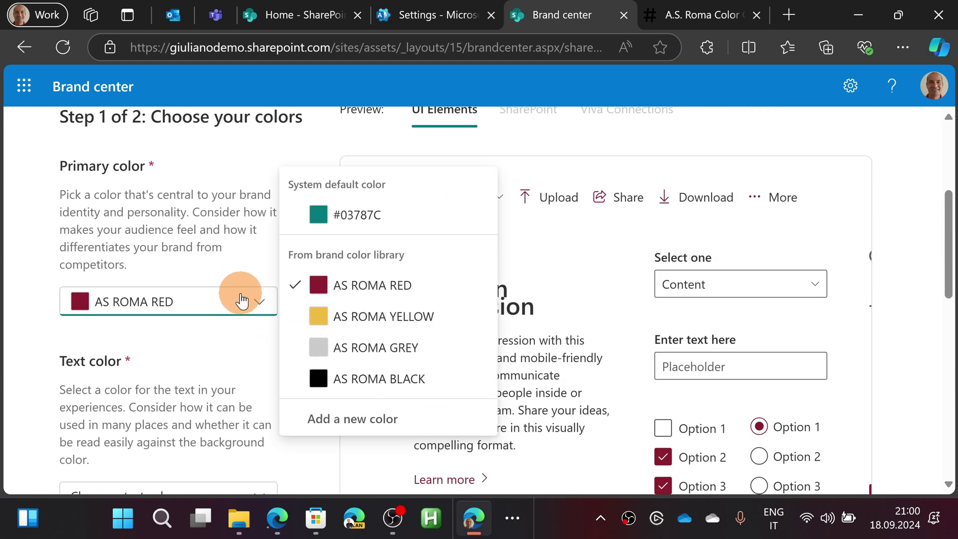
pyautogui.click(336, 316)
pyautogui.scroll(-2, 329, 306)
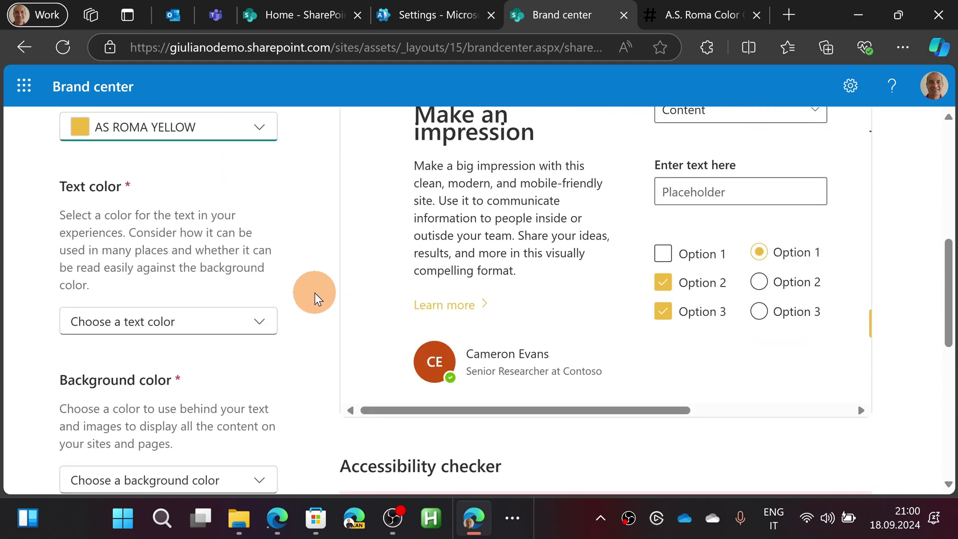
# Step: Set background AS ROMA RED, text AS ROMA YELLOW and accent AS ROMA GREY
pyautogui.click(262, 323)
pyautogui.click(209, 404)
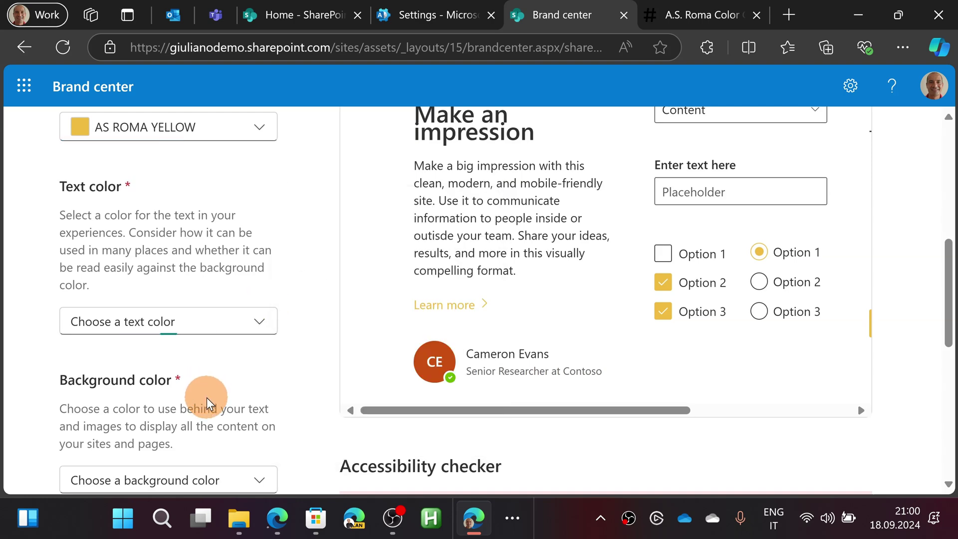
pyautogui.scroll(-1, 217, 400)
pyautogui.click(250, 392)
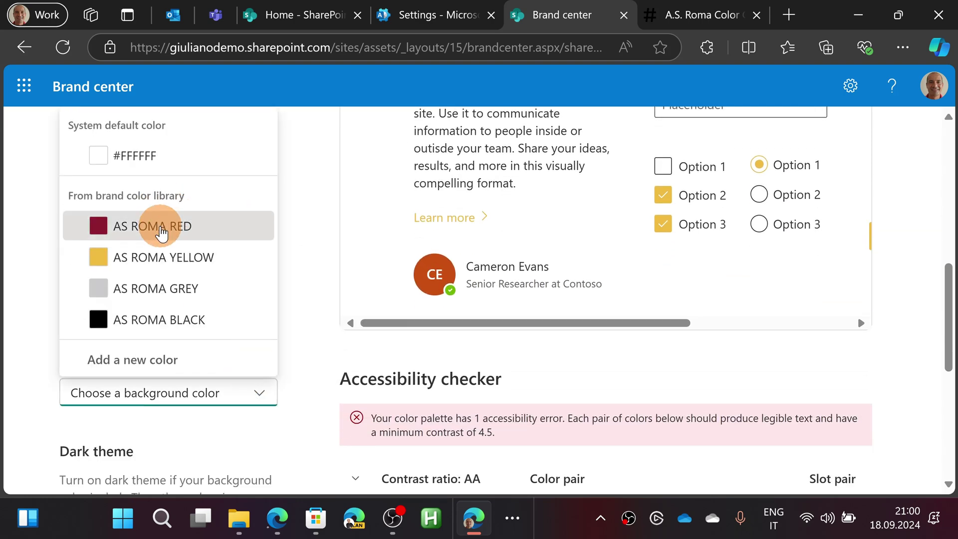
pyautogui.click(161, 233)
pyautogui.scroll(1, 363, 262)
pyautogui.scroll(1, 319, 294)
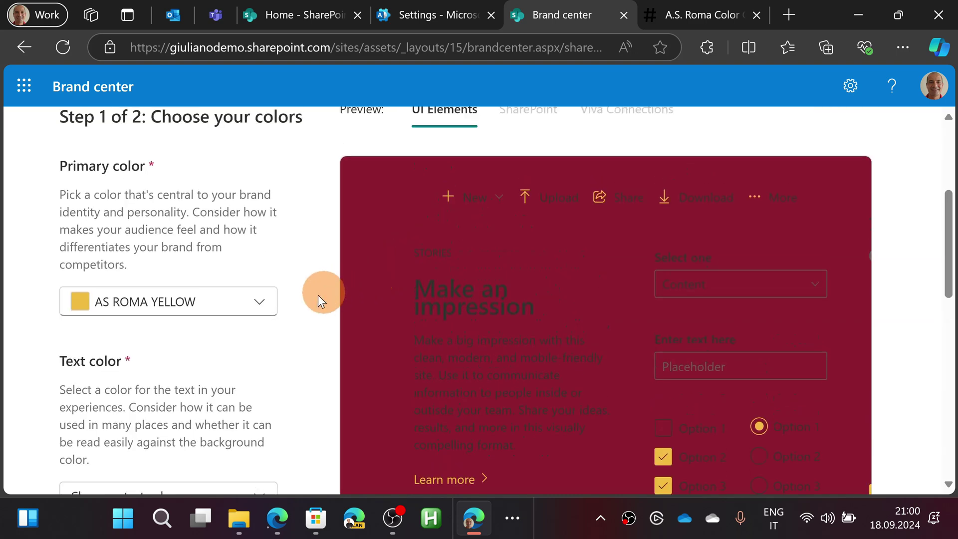
pyautogui.scroll(-2, 319, 295)
pyautogui.click(250, 321)
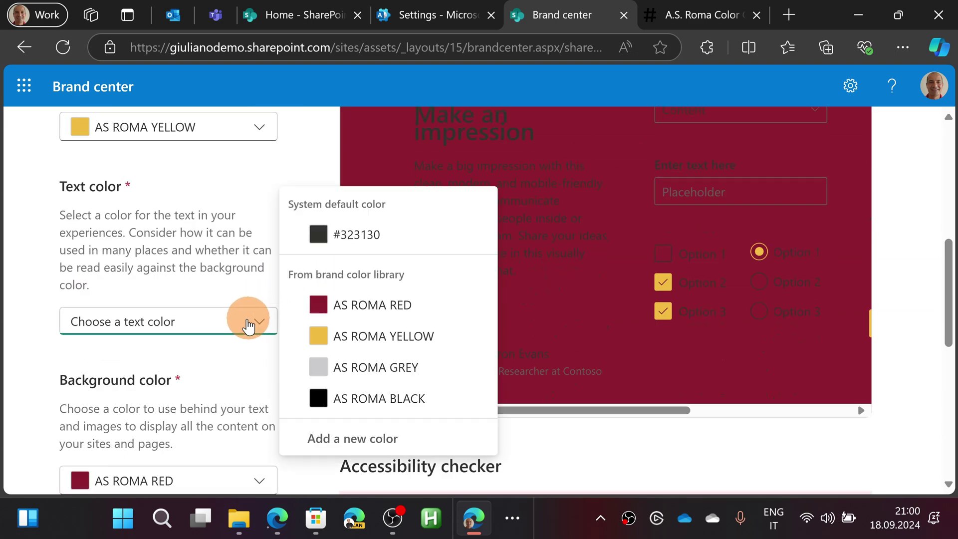
pyautogui.click(363, 335)
pyautogui.scroll(1, 315, 248)
pyautogui.scroll(1, 315, 248)
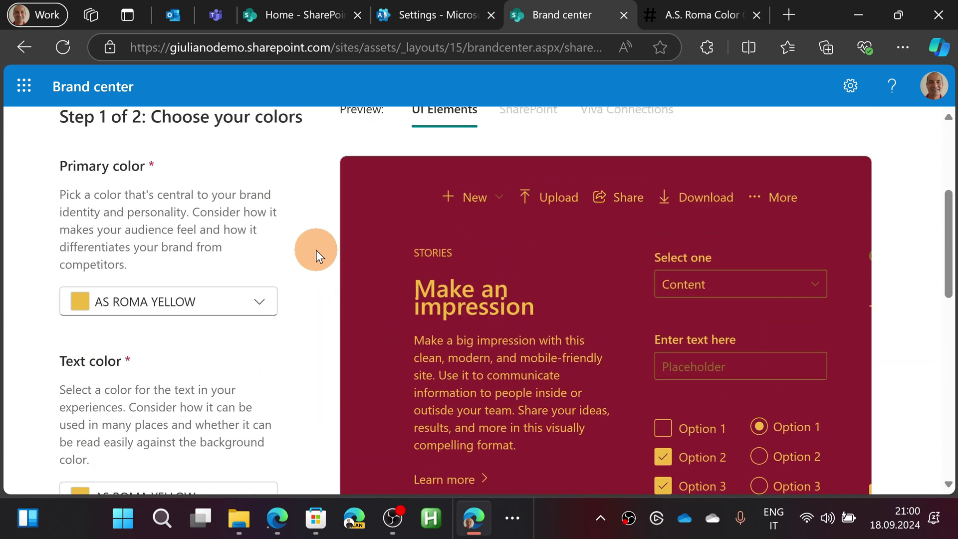
pyautogui.scroll(-2, 316, 250)
pyautogui.scroll(-1, 316, 250)
pyautogui.scroll(-3, 314, 251)
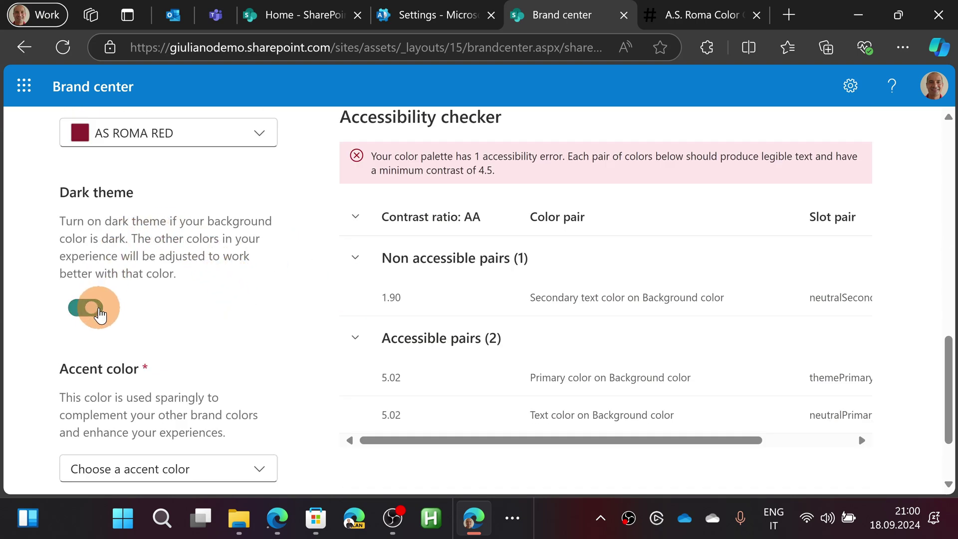
pyautogui.scroll(-2, 220, 307)
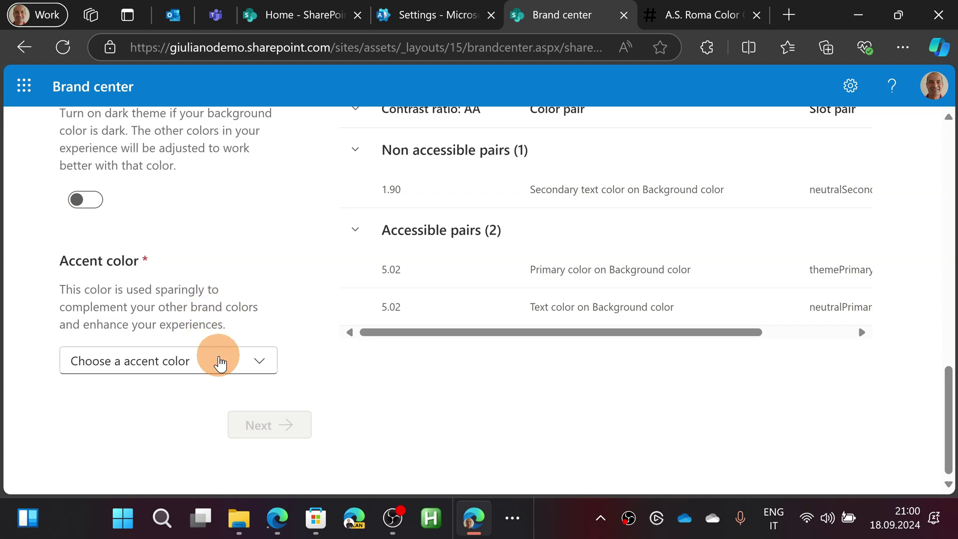
pyautogui.click(234, 367)
pyautogui.click(171, 257)
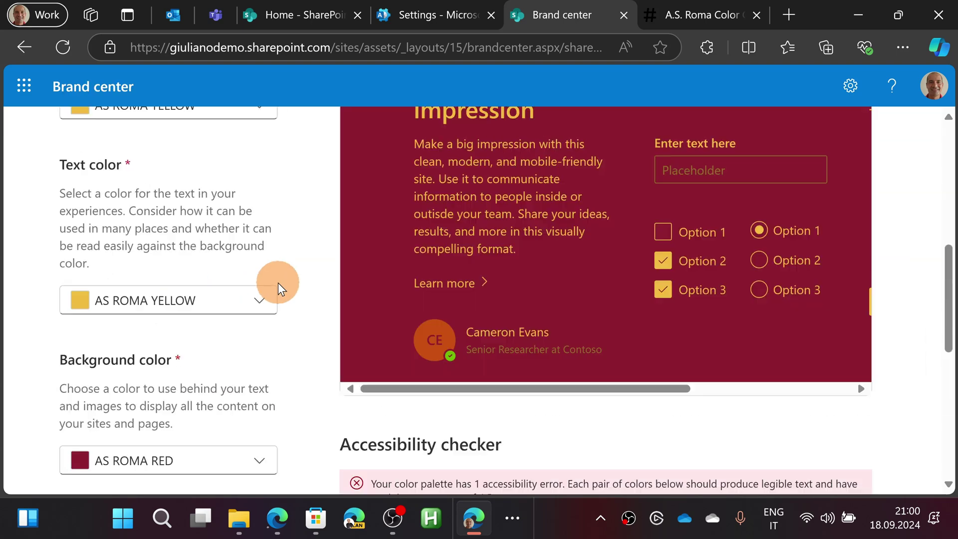
pyautogui.scroll(-4, 280, 283)
pyautogui.scroll(-2, 280, 283)
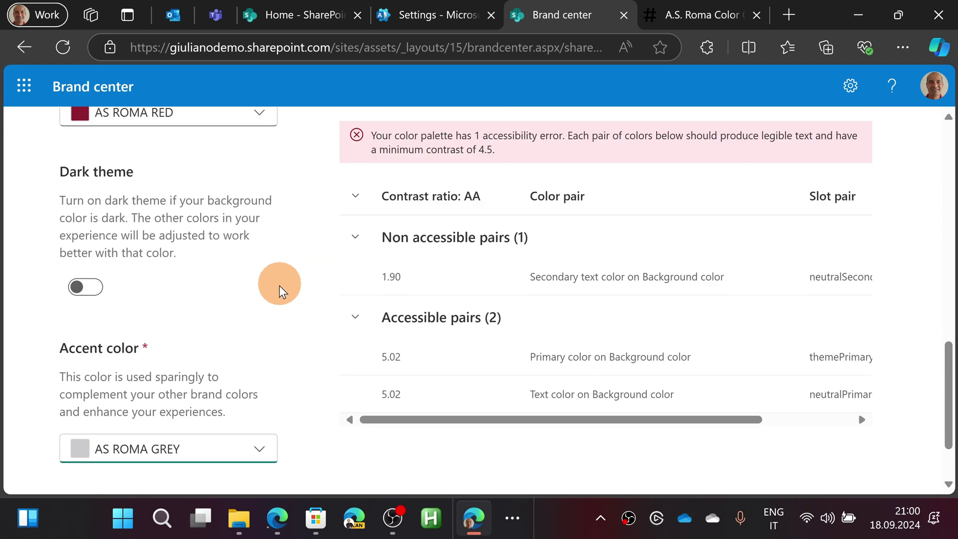
pyautogui.scroll(-1, 279, 285)
pyautogui.scroll(2, 306, 347)
pyautogui.scroll(2, 306, 348)
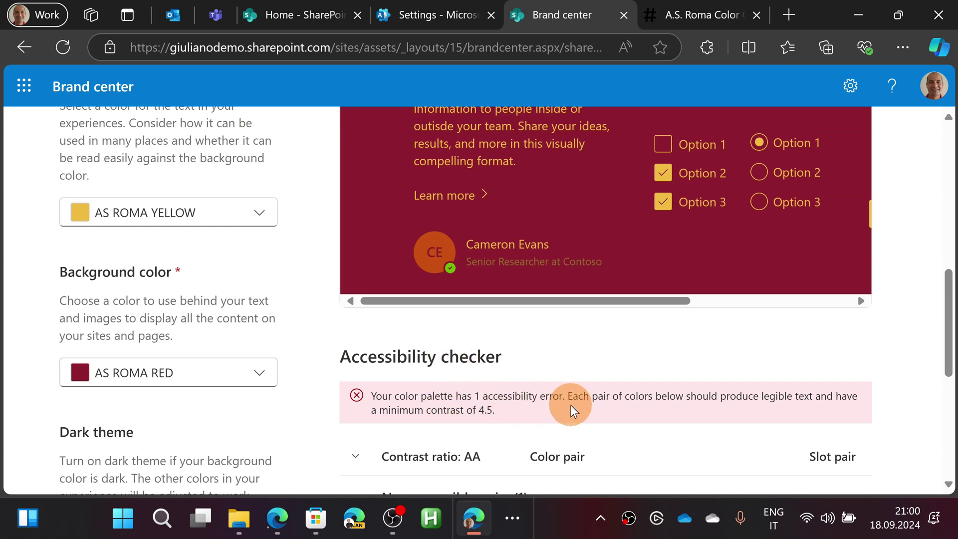
pyautogui.scroll(-2, 563, 414)
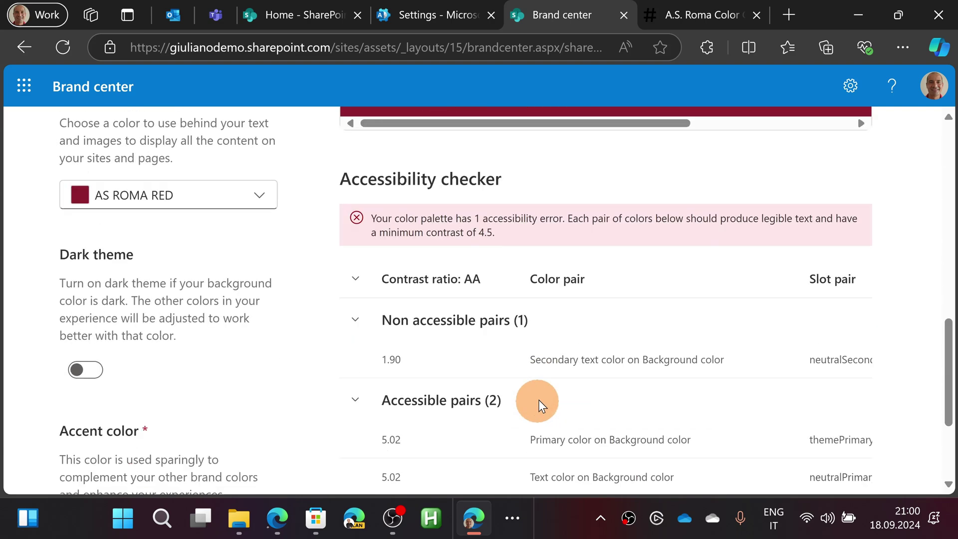
pyautogui.scroll(-1, 535, 359)
pyautogui.scroll(1, 534, 322)
pyautogui.scroll(3, 533, 321)
pyautogui.scroll(2, 533, 322)
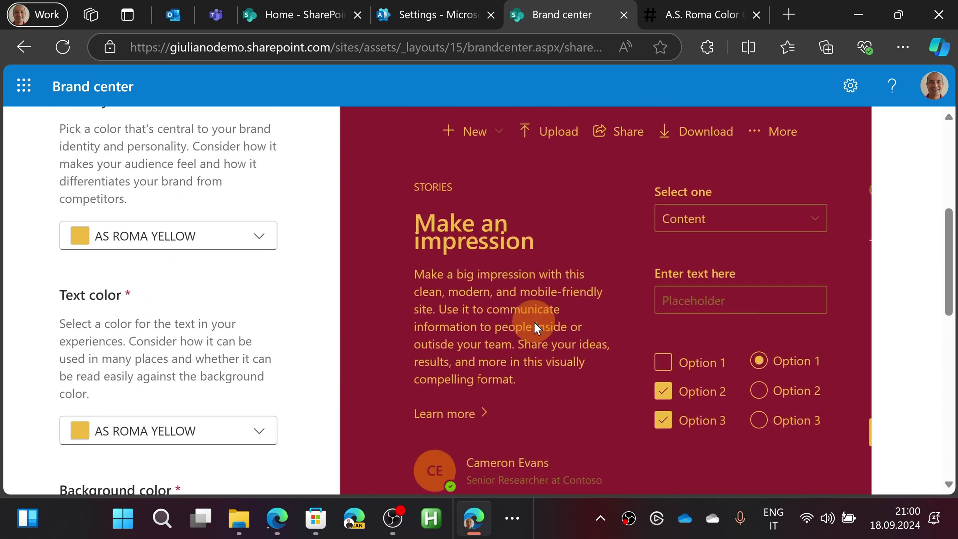
pyautogui.scroll(-1, 296, 287)
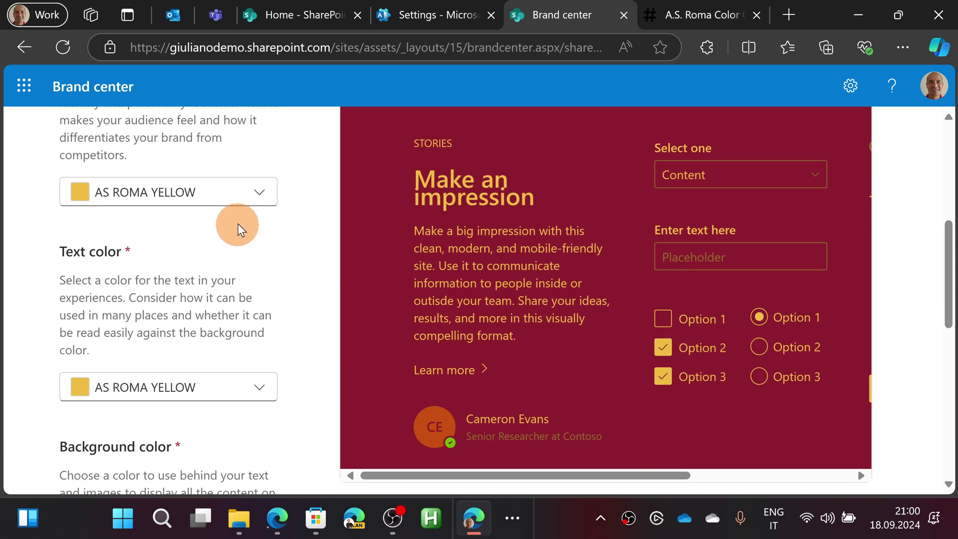
pyautogui.scroll(1, 231, 239)
# Step: Cancel an Add a new color dialog, then try AS ROMA BLACK as primary and text colour
pyautogui.click(235, 283)
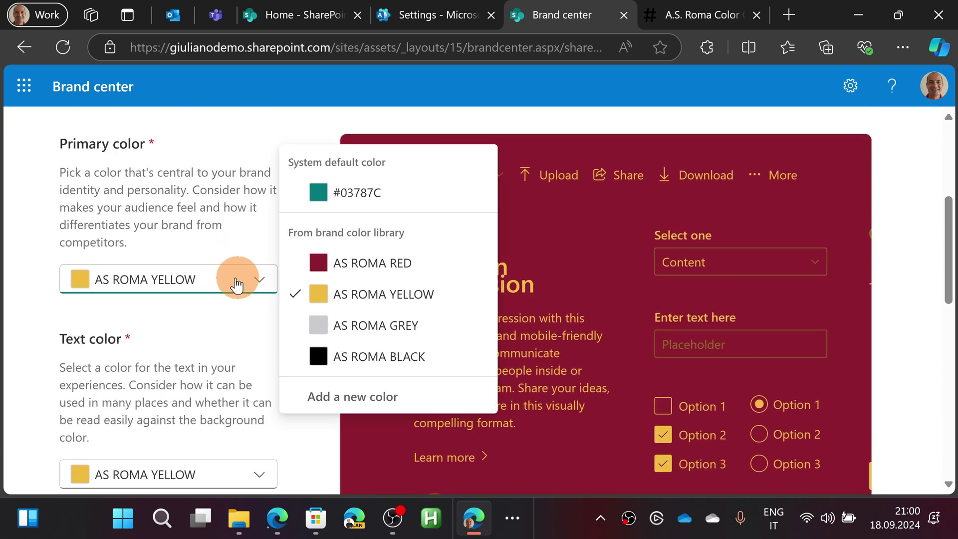
pyautogui.click(364, 394)
pyautogui.click(595, 461)
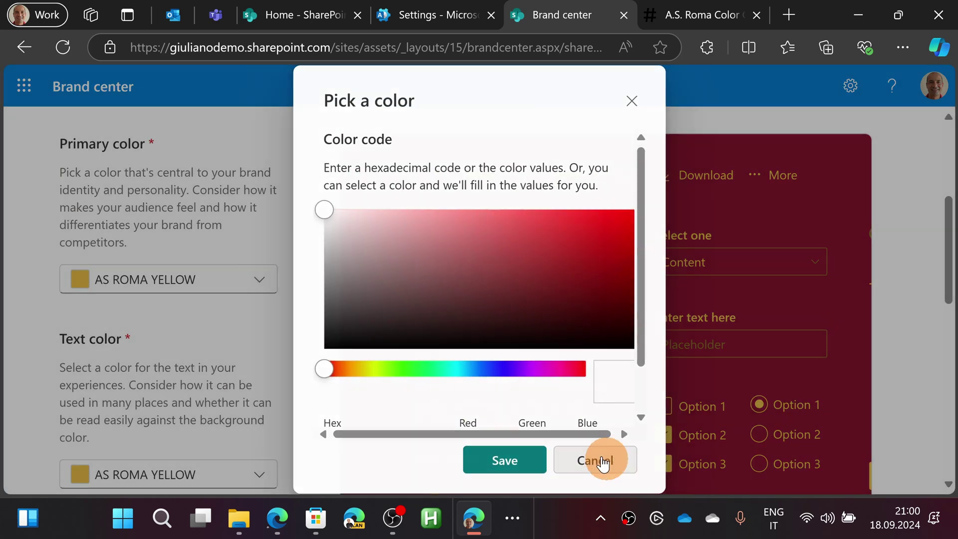
pyautogui.click(257, 282)
pyautogui.click(407, 356)
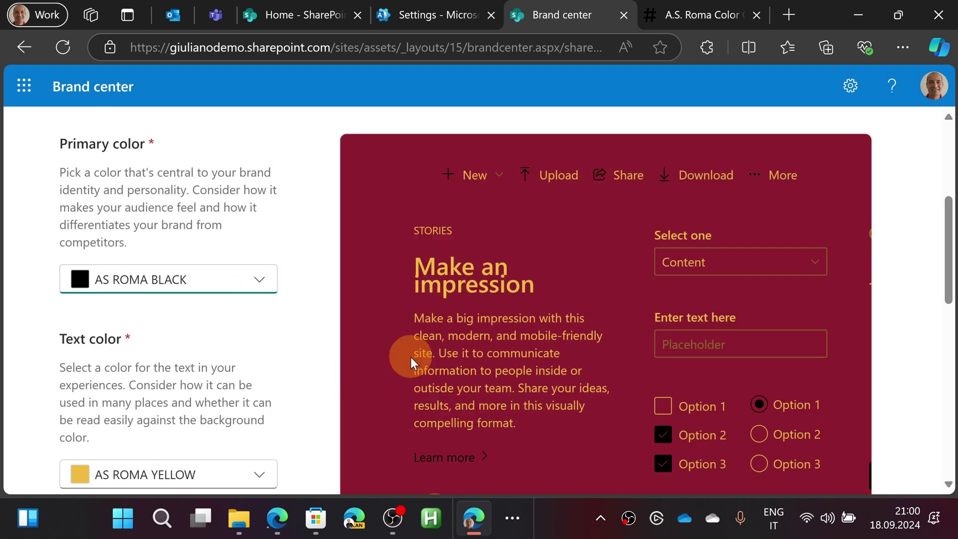
pyautogui.scroll(-2, 391, 359)
pyautogui.scroll(-2, 388, 305)
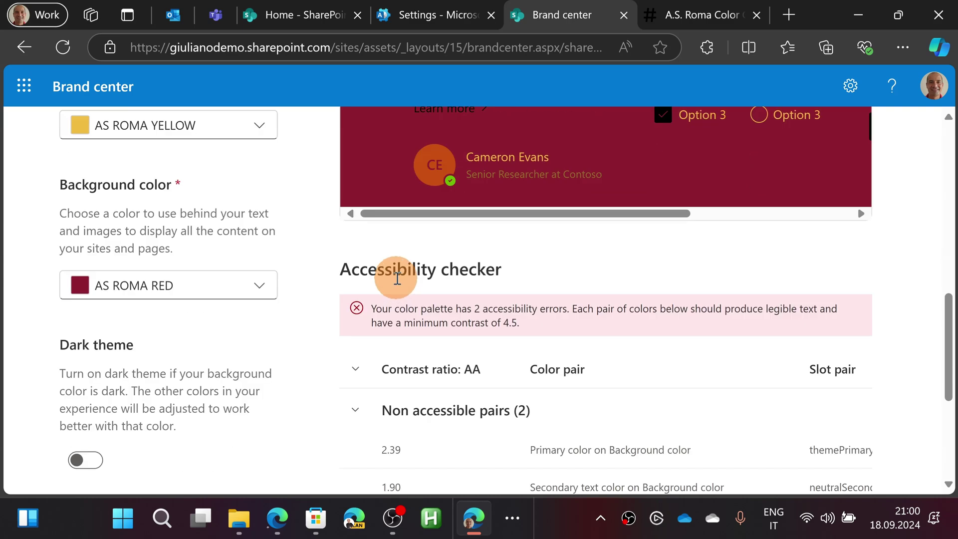
pyautogui.scroll(1, 253, 290)
pyautogui.click(246, 224)
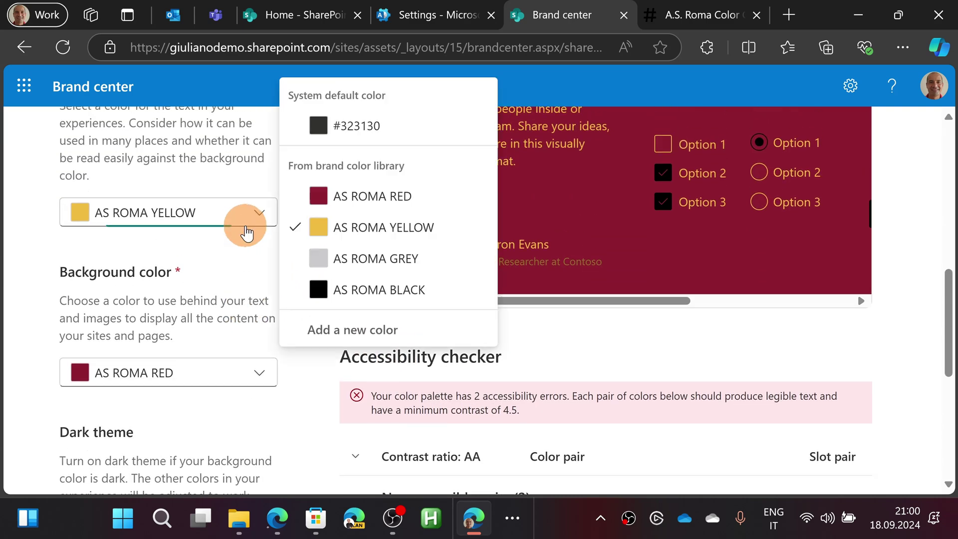
pyautogui.click(343, 290)
pyautogui.scroll(2, 314, 292)
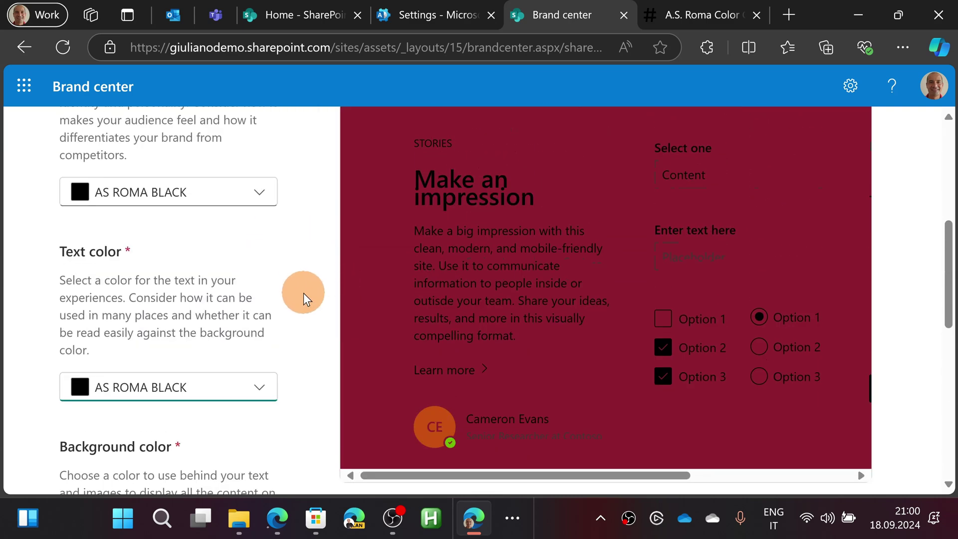
pyautogui.scroll(1, 303, 293)
pyautogui.scroll(-5, 303, 293)
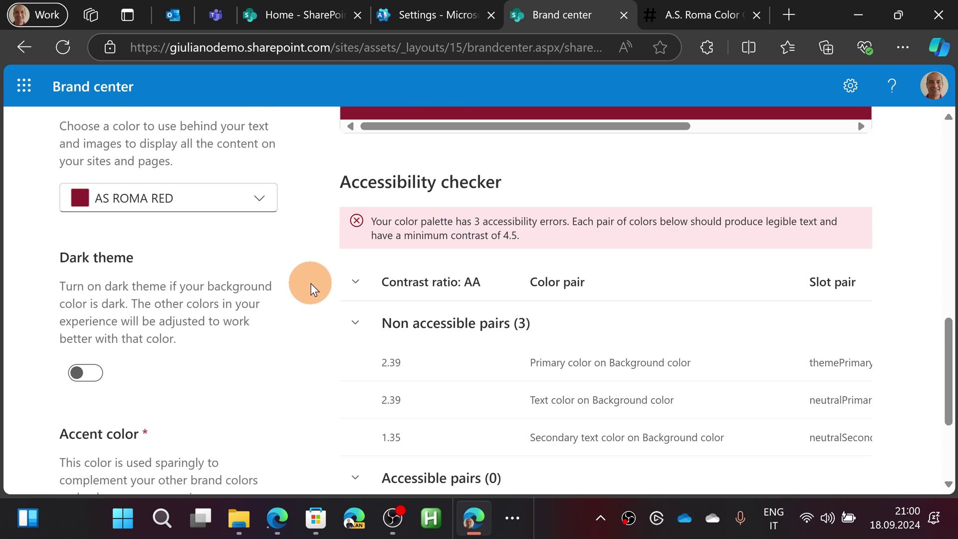
pyautogui.scroll(1, 310, 289)
pyautogui.scroll(1, 266, 289)
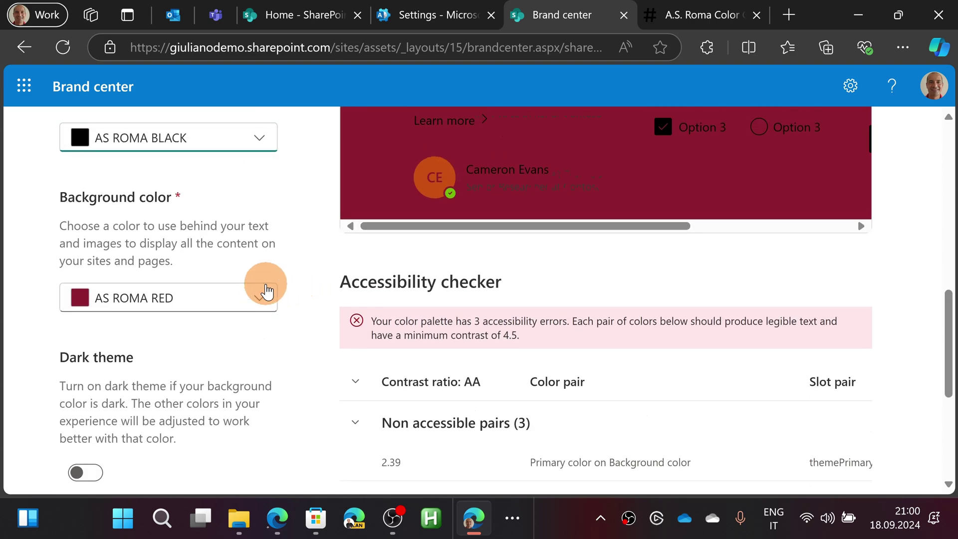
# Step: Try grey background, then set text AS ROMA RED, primary AS ROMA YELLOW, background AS ROMA RED
pyautogui.click(262, 370)
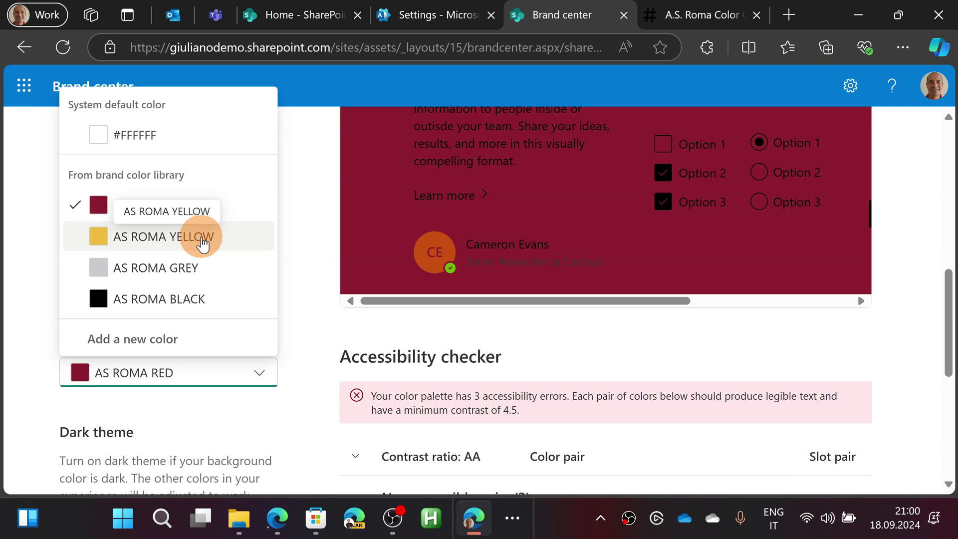
pyautogui.click(191, 266)
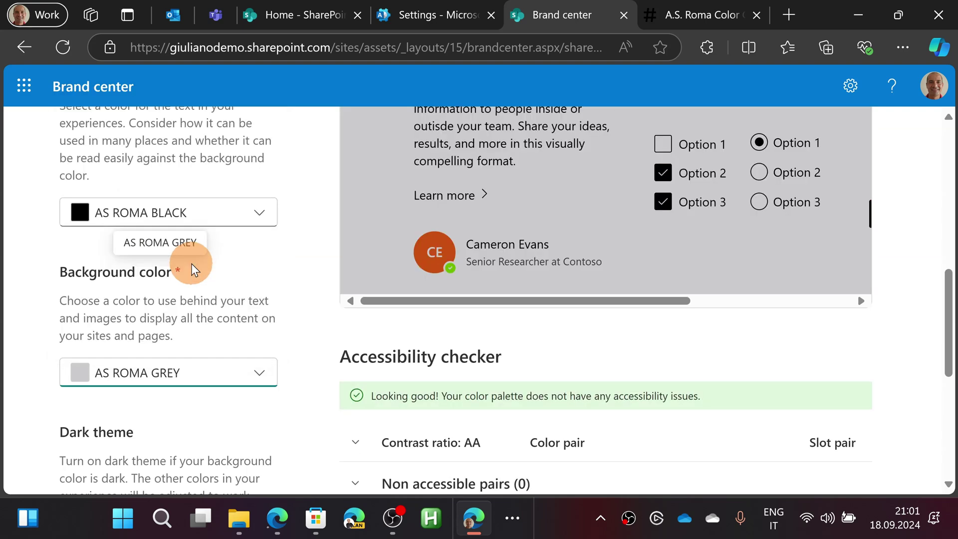
pyautogui.scroll(1, 266, 291)
pyautogui.click(266, 299)
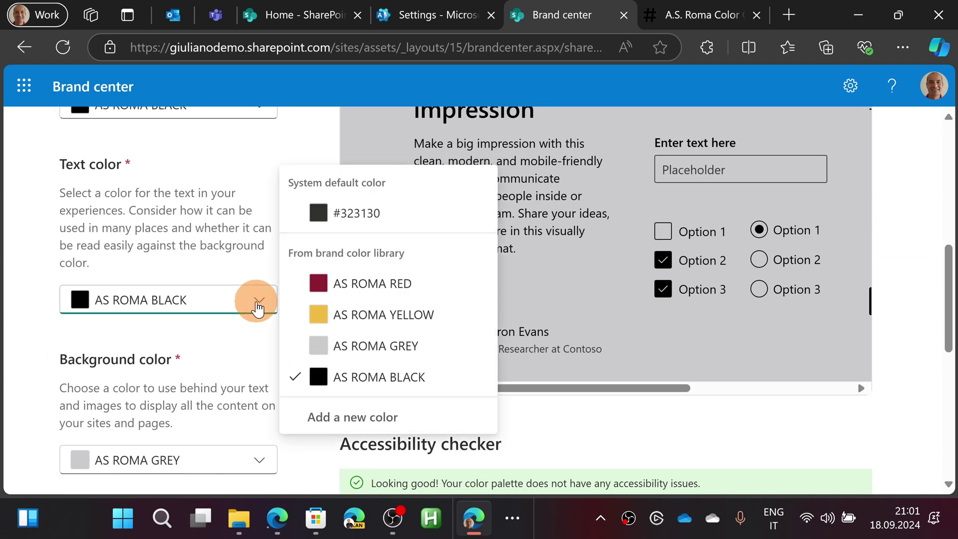
pyautogui.click(339, 288)
pyautogui.scroll(1, 338, 288)
pyautogui.scroll(2, 316, 297)
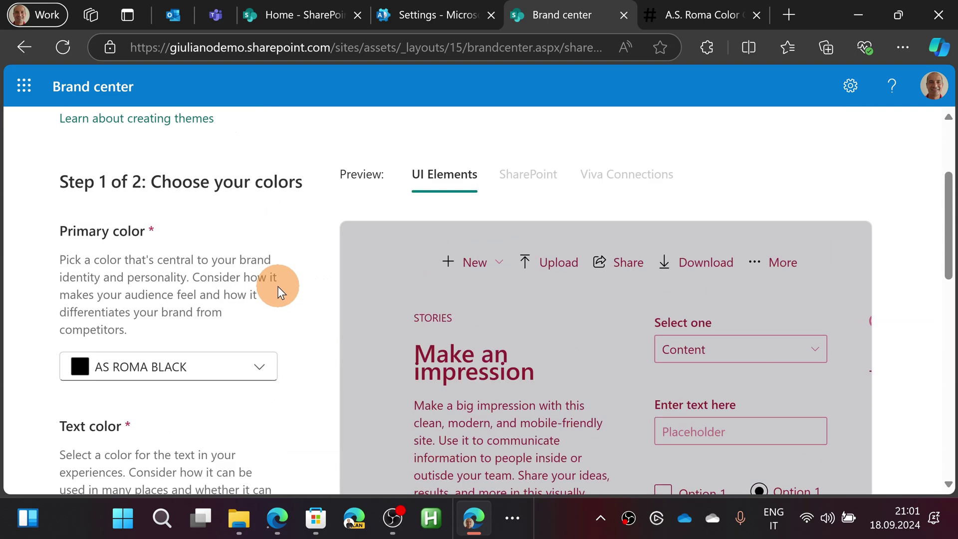
pyautogui.click(255, 368)
pyautogui.click(182, 229)
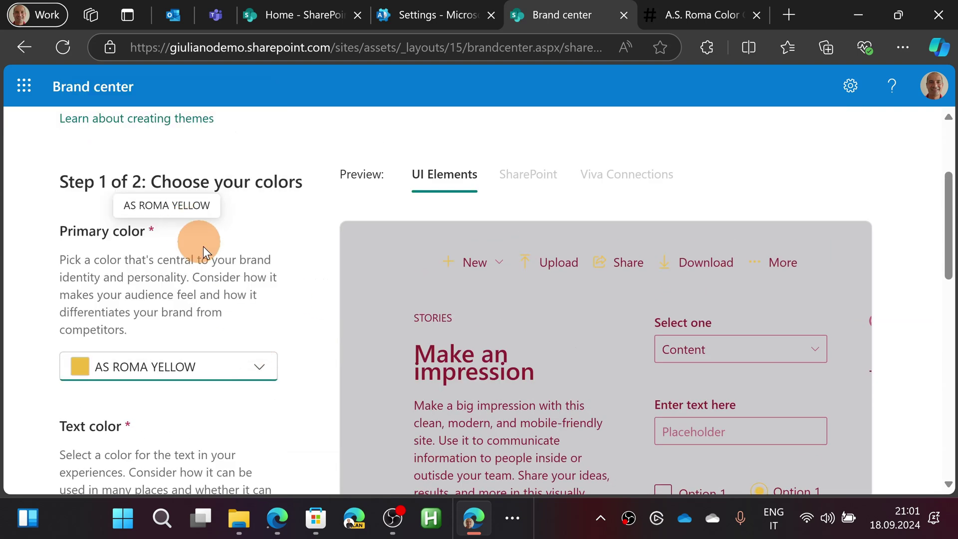
pyautogui.scroll(-1, 283, 257)
pyautogui.scroll(-2, 284, 257)
pyautogui.scroll(-2, 284, 254)
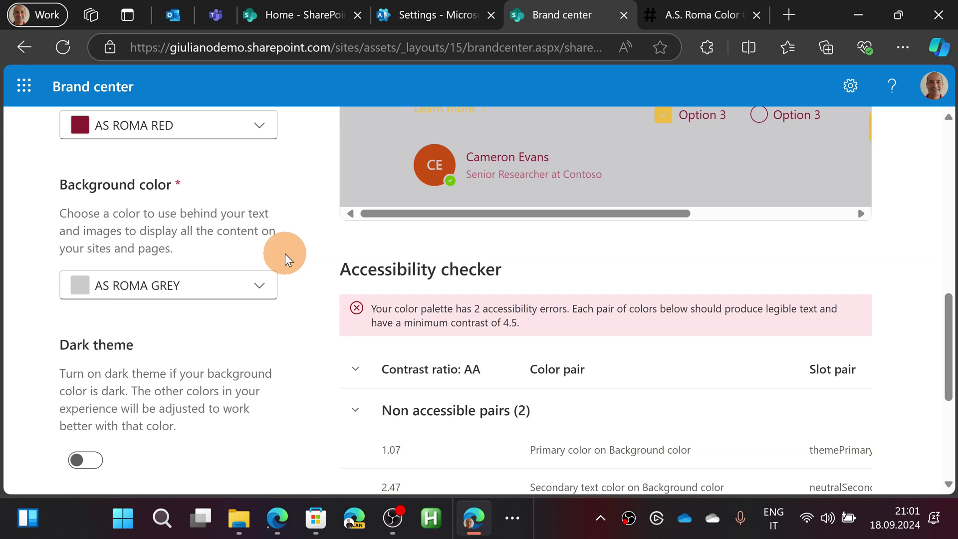
pyautogui.click(267, 283)
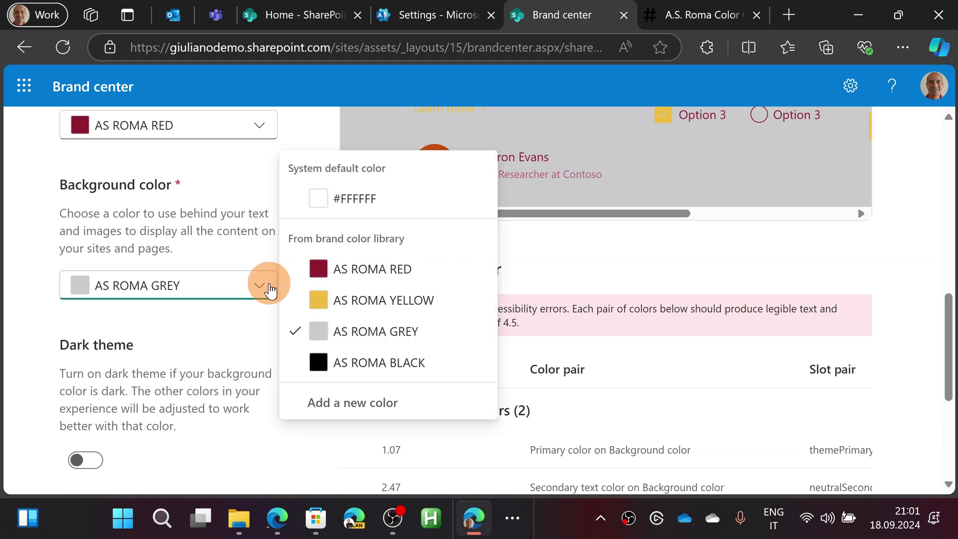
pyautogui.click(314, 271)
pyautogui.scroll(2, 295, 278)
# Step: Choose AS ROMA YELLOW as the text colour and AS ROMA BLACK as the accent colour, then continue
pyautogui.click(255, 299)
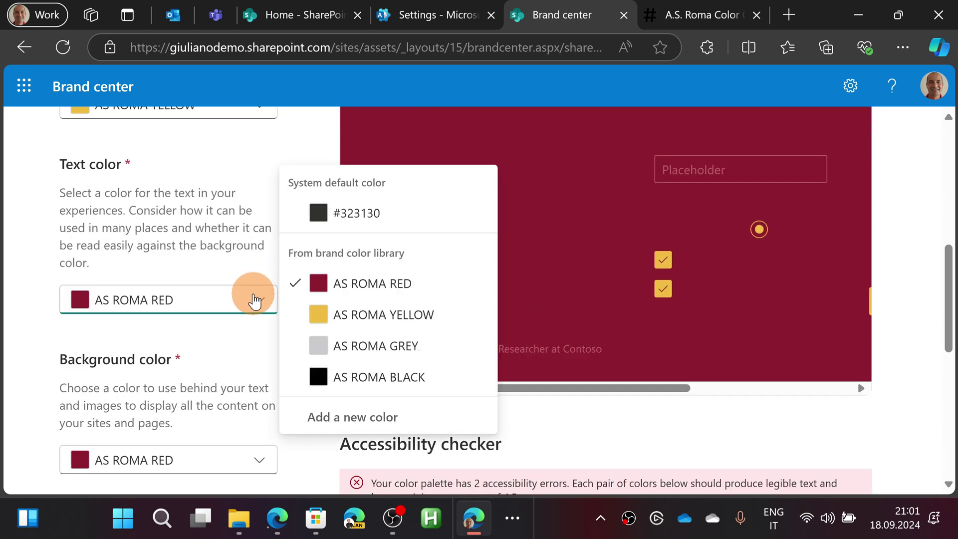
pyautogui.click(345, 313)
pyautogui.scroll(-1, 308, 321)
pyautogui.scroll(4, 308, 321)
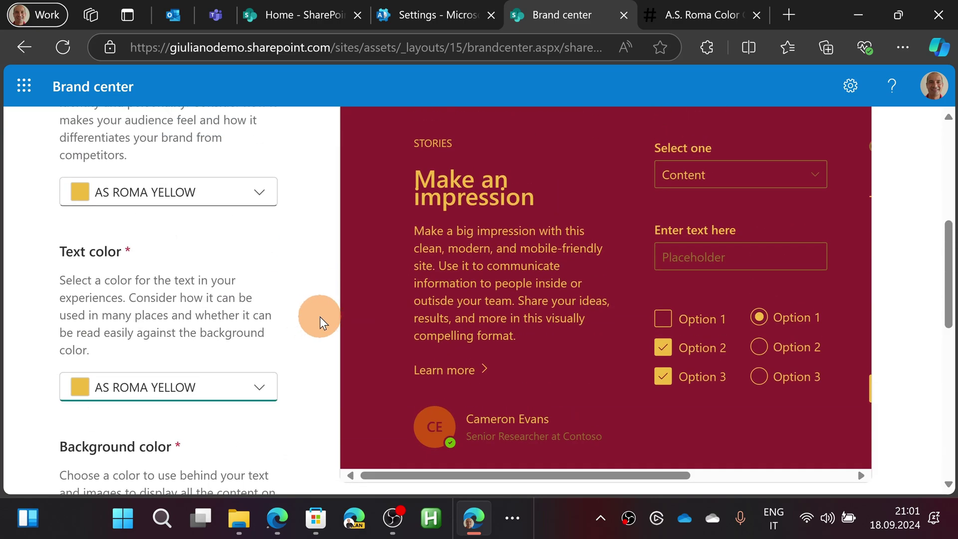
pyautogui.scroll(-8, 406, 314)
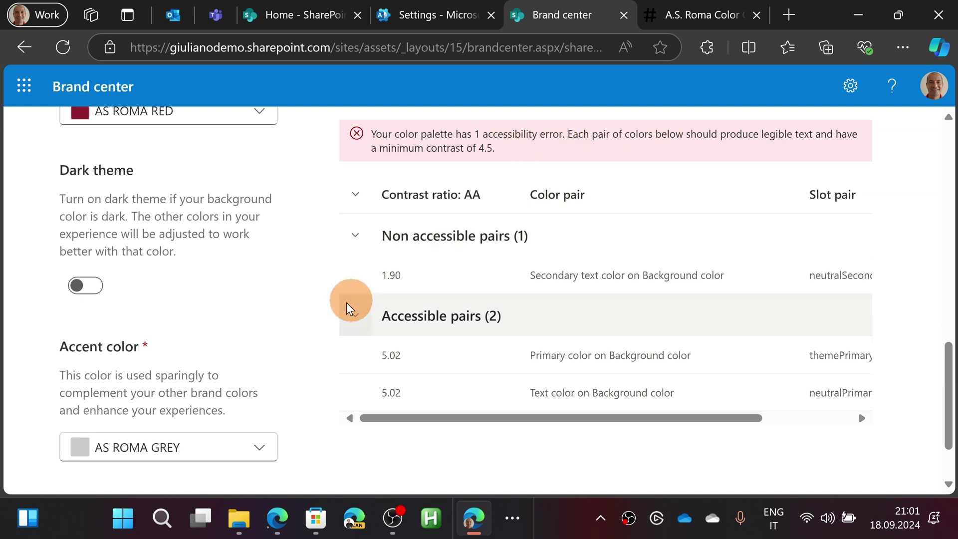
pyautogui.scroll(-2, 246, 391)
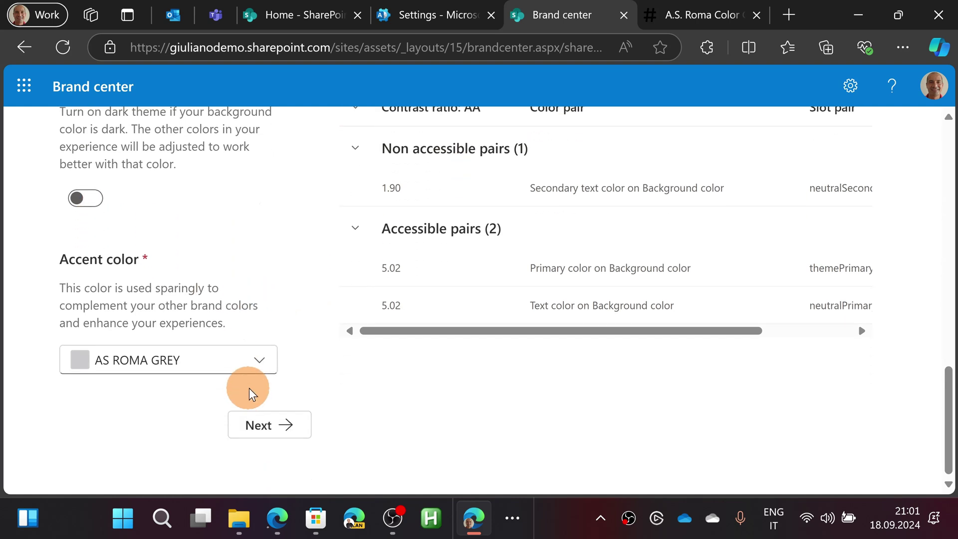
pyautogui.click(262, 365)
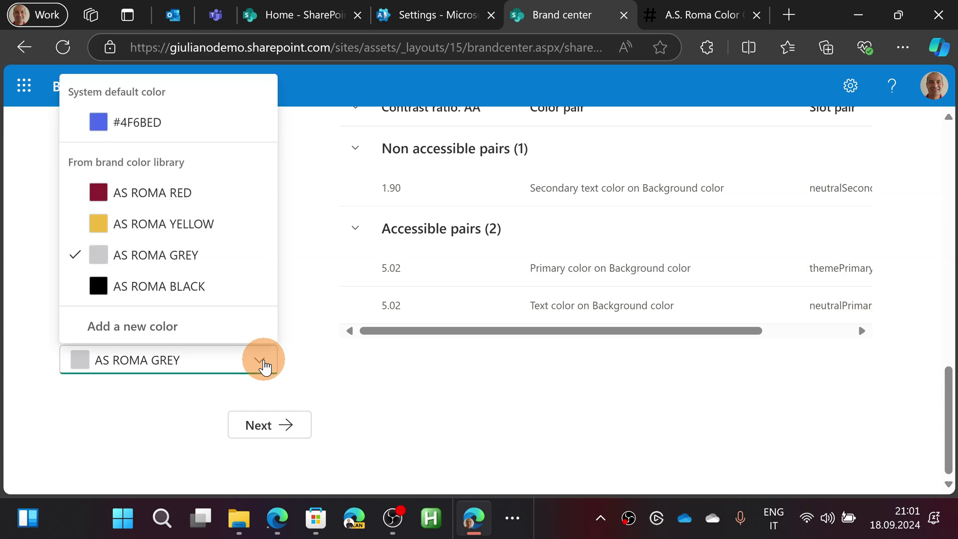
pyautogui.click(182, 299)
pyautogui.scroll(2, 314, 309)
pyautogui.scroll(5, 332, 318)
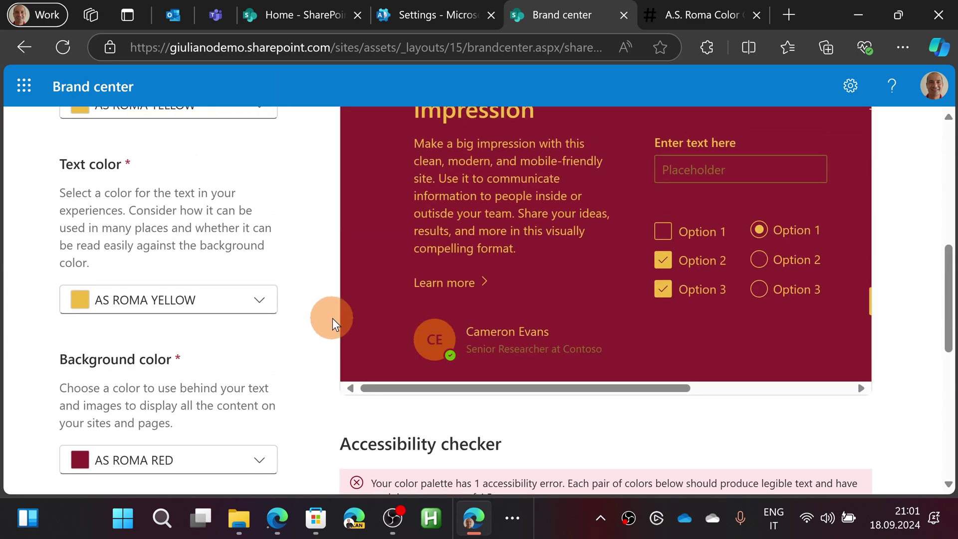
pyautogui.scroll(-5, 333, 318)
pyautogui.scroll(-2, 333, 319)
pyautogui.click(291, 436)
pyautogui.write('A')
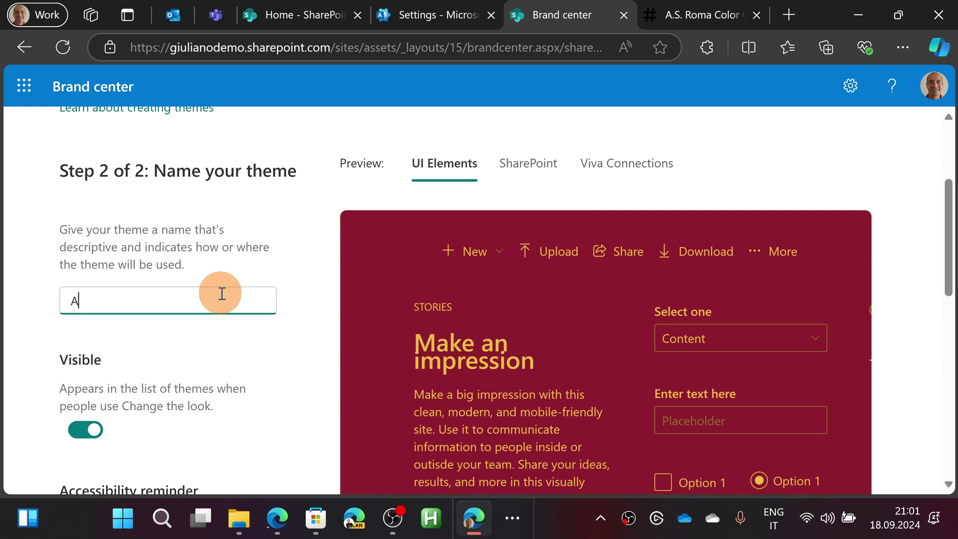
pyautogui.write('S TR')
# Step: Name the theme AS ROMA and save it to the Themes list
pyautogui.press('BackSpace')
pyautogui.press('BackSpace')
pyautogui.write('R')
pyautogui.write('OMA')
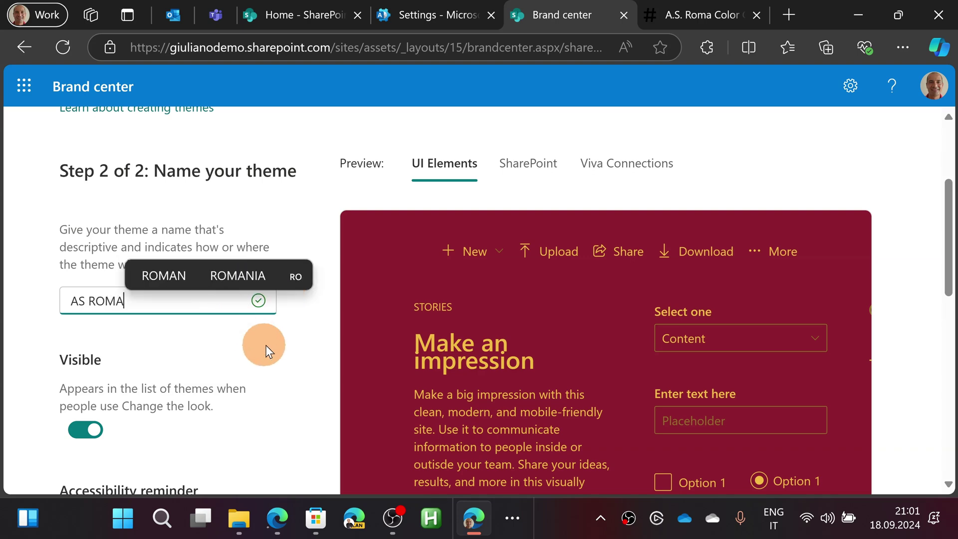
pyautogui.click(277, 344)
pyautogui.scroll(-3, 310, 307)
pyautogui.scroll(-3, 319, 295)
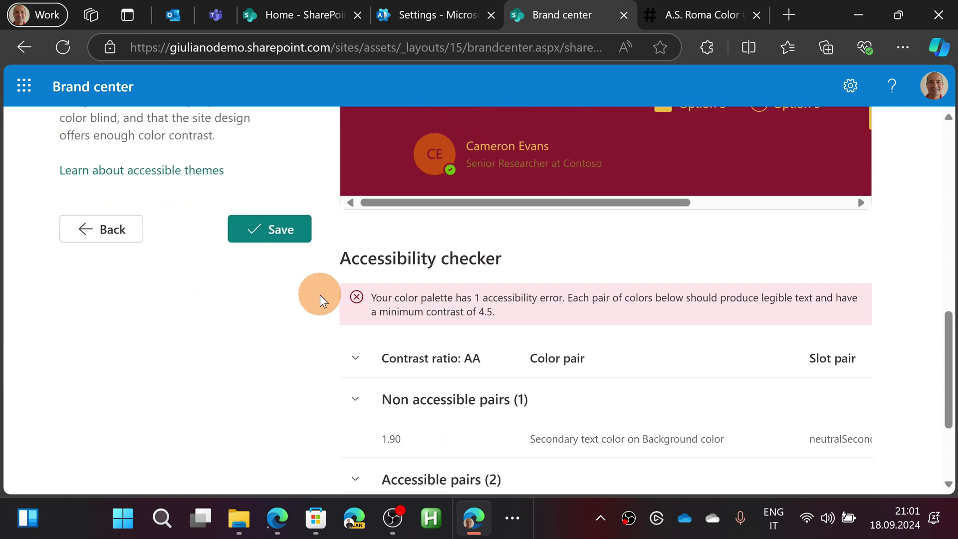
pyautogui.click(289, 240)
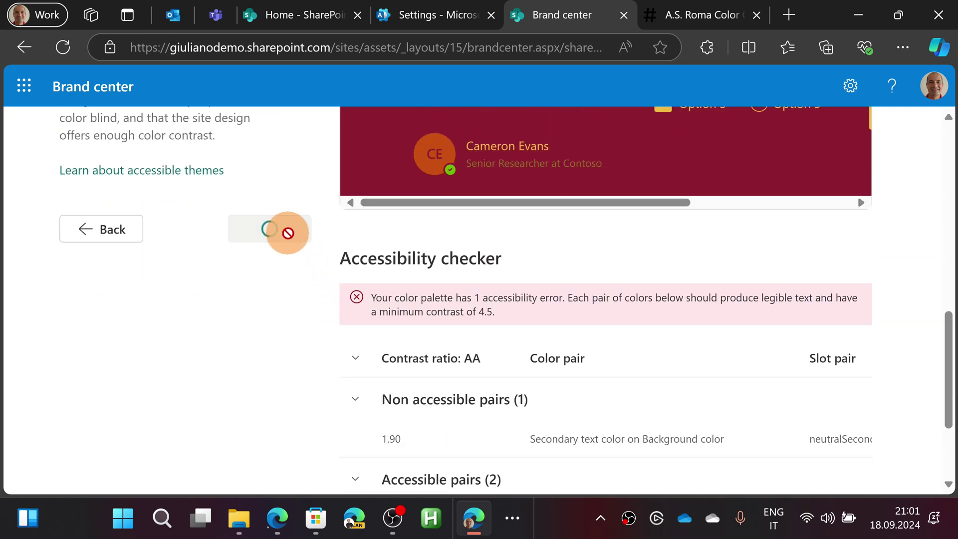
pyautogui.scroll(-3, 350, 285)
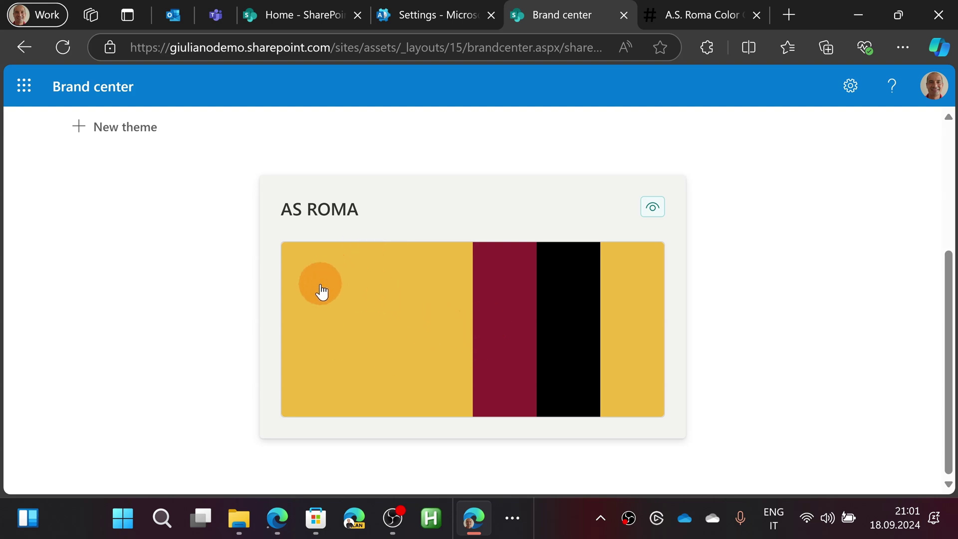
pyautogui.scroll(3, 208, 346)
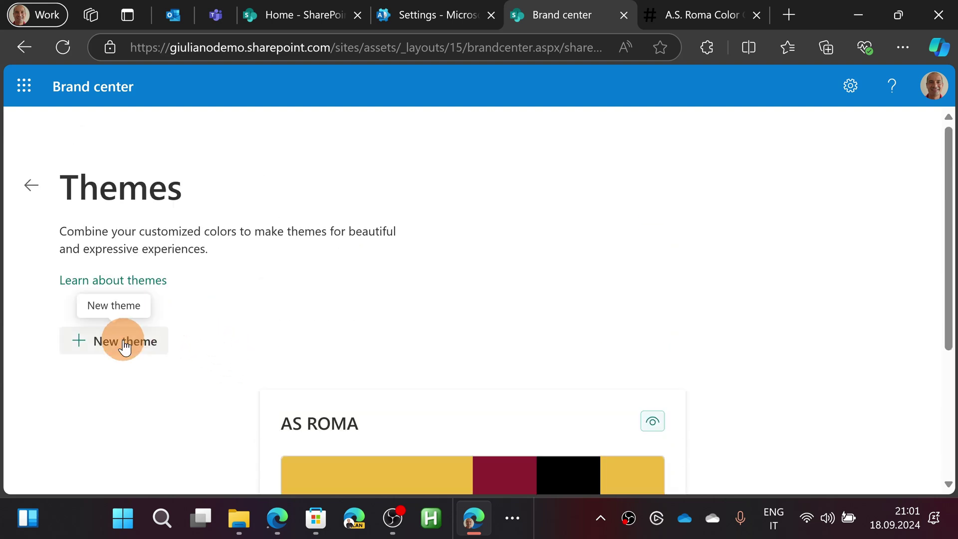
pyautogui.scroll(-3, 251, 346)
pyautogui.scroll(2, 257, 347)
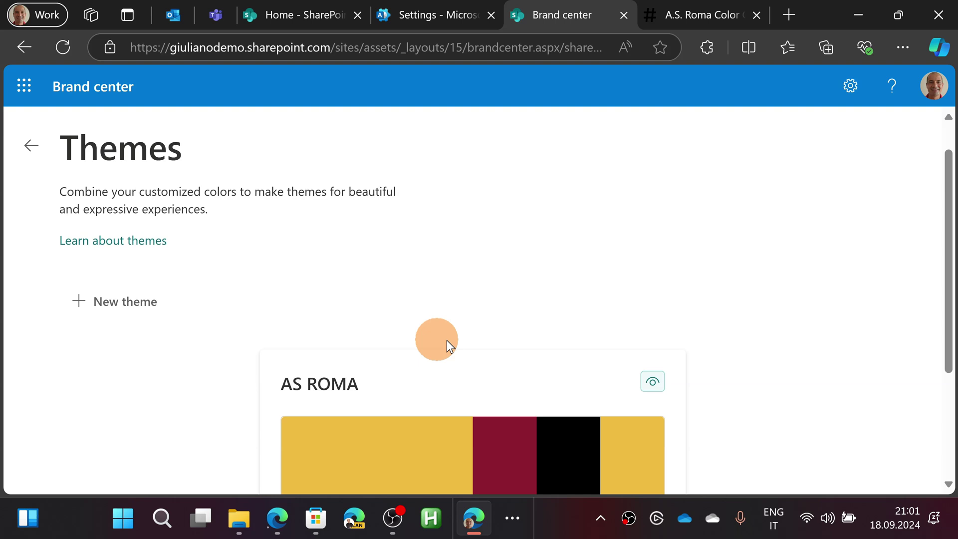
# Step: Preview the AS ROMA theme's details on a SharePoint site and in Viva Connections
pyautogui.click(656, 385)
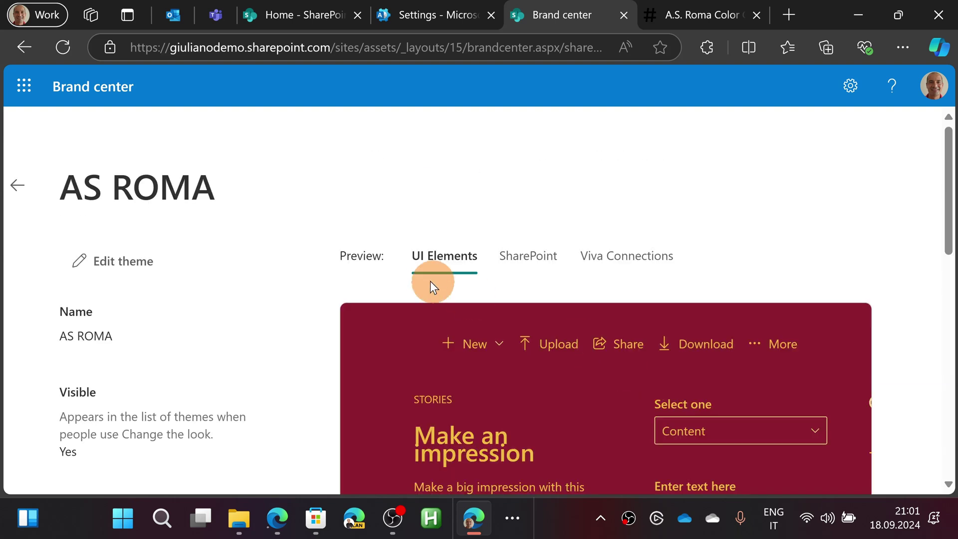
pyautogui.scroll(-1, 436, 281)
pyautogui.scroll(-2, 450, 270)
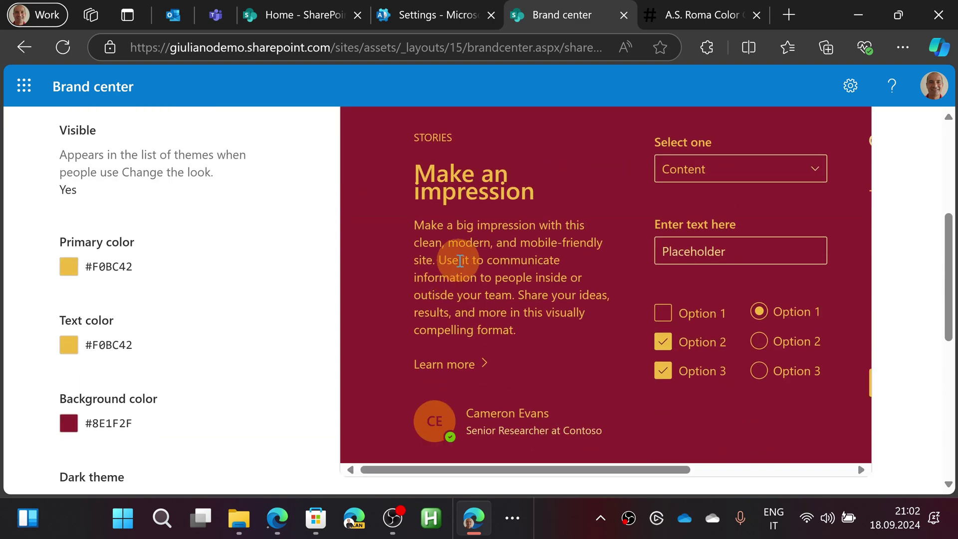
pyautogui.scroll(2, 459, 259)
pyautogui.click(544, 170)
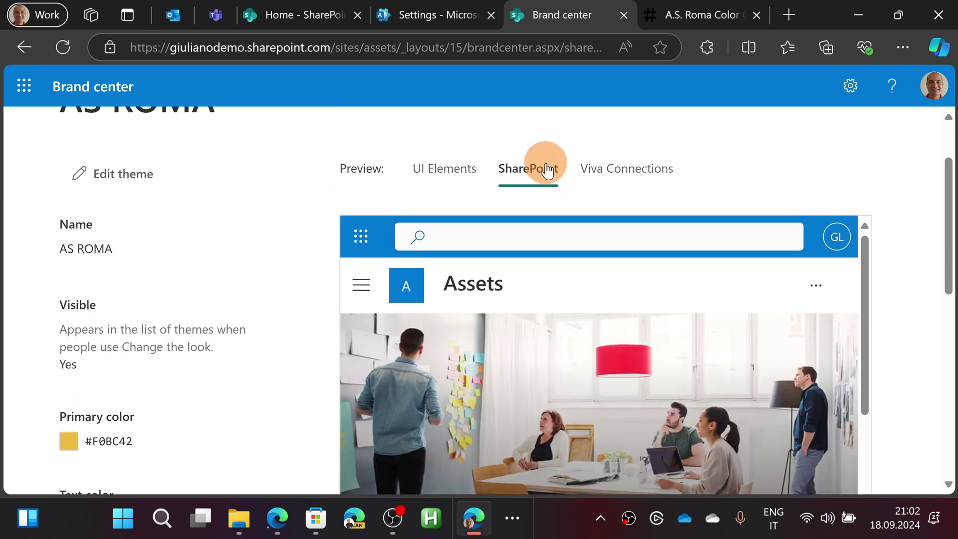
pyautogui.scroll(-3, 544, 169)
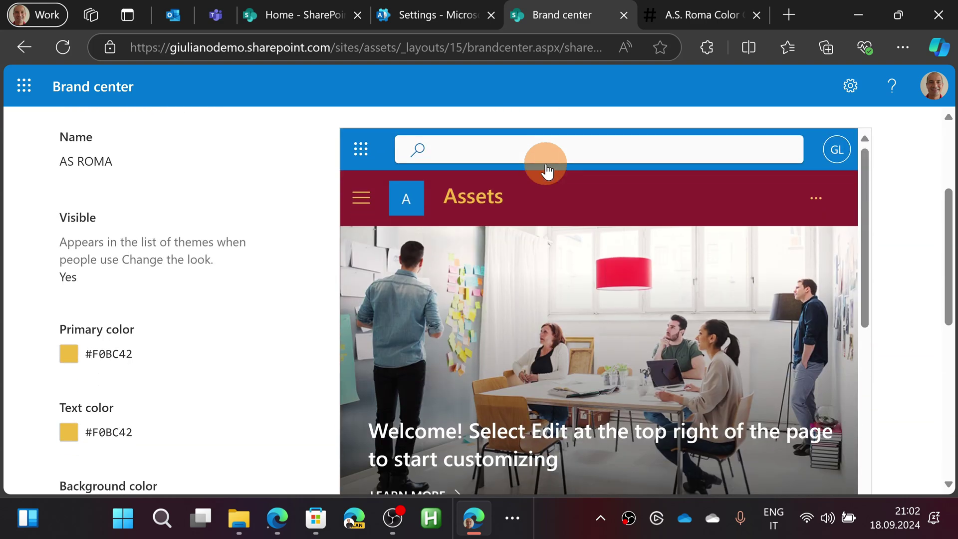
pyautogui.scroll(-3, 553, 175)
pyautogui.scroll(-1, 555, 181)
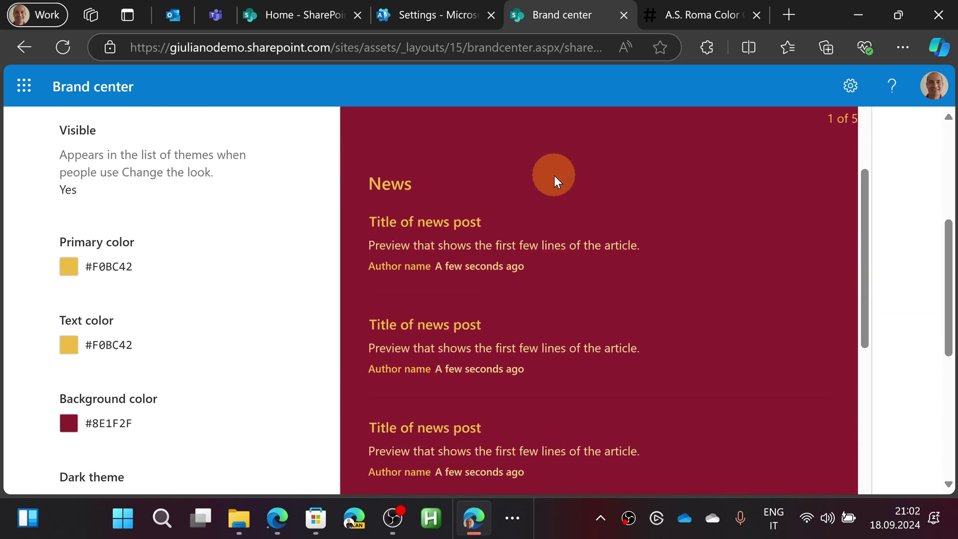
pyautogui.scroll(-2, 554, 175)
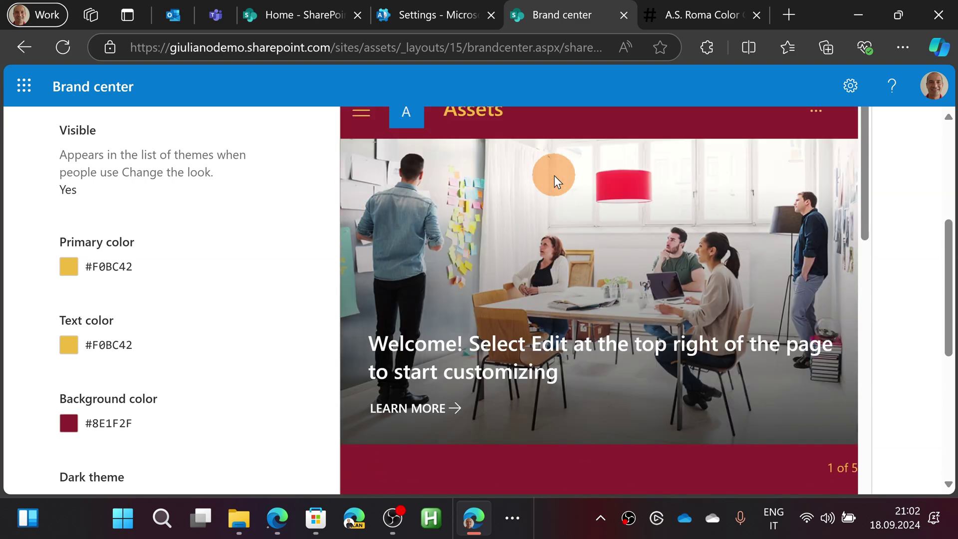
pyautogui.scroll(3, 554, 176)
pyautogui.click(620, 175)
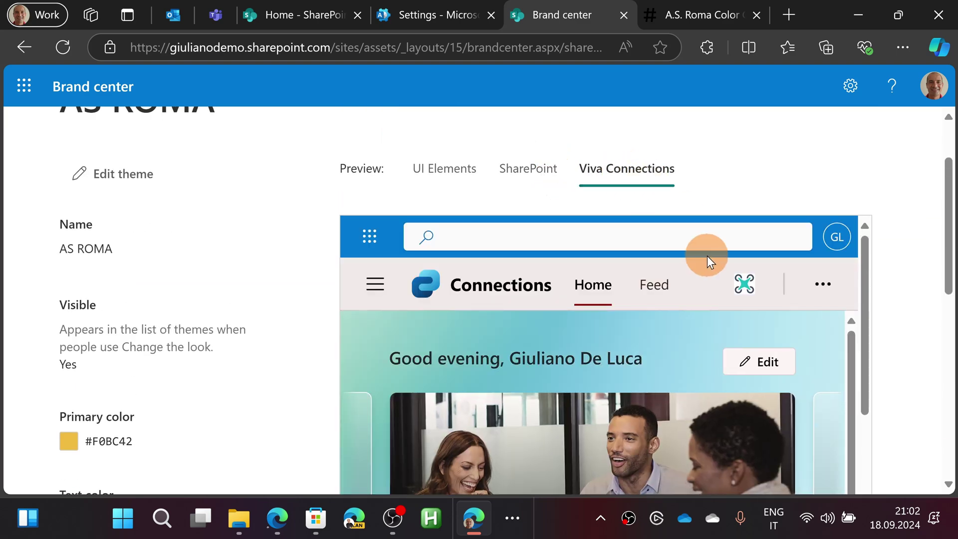
pyautogui.scroll(-1, 690, 276)
pyautogui.scroll(-3, 690, 276)
pyautogui.scroll(-2, 691, 276)
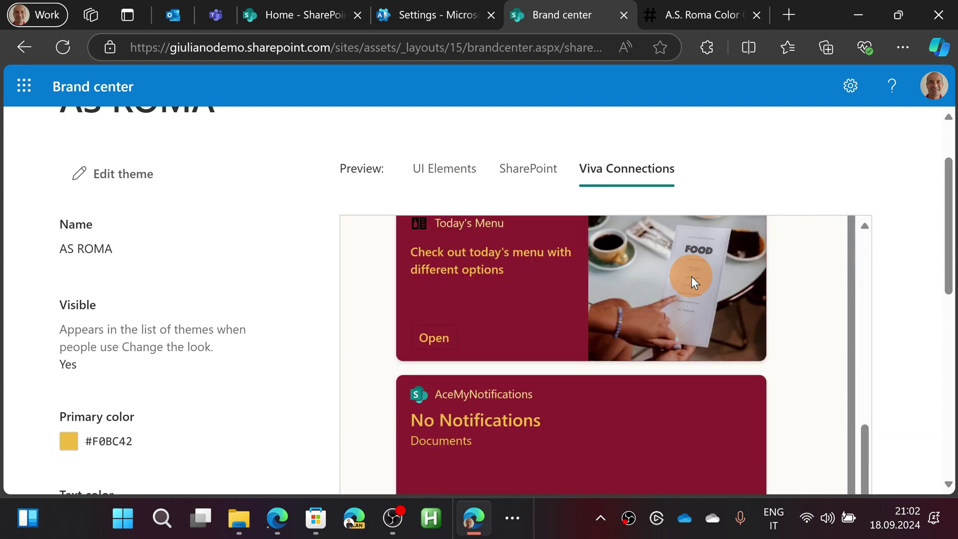
pyautogui.scroll(-2, 691, 275)
pyautogui.scroll(-2, 690, 276)
pyautogui.scroll(2, 691, 276)
pyautogui.scroll(2, 617, 245)
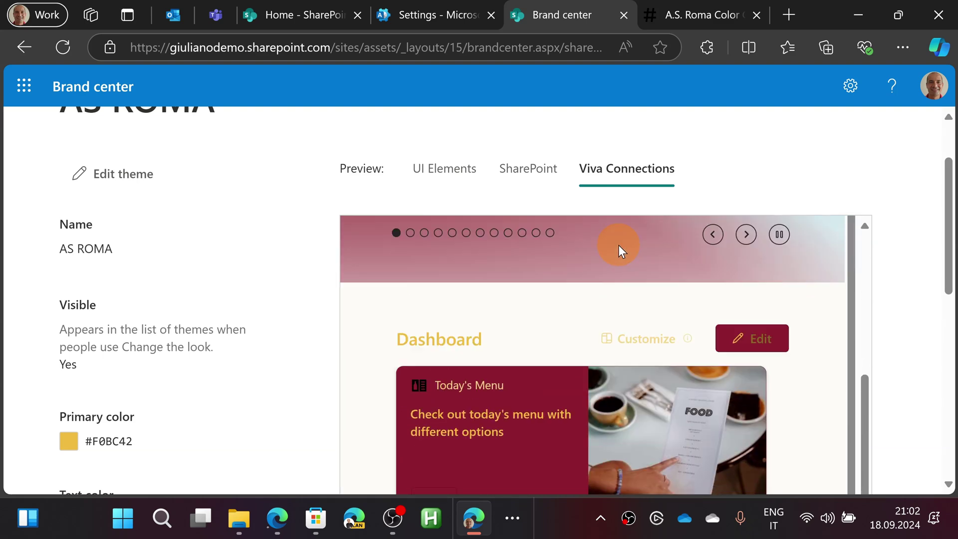
pyautogui.scroll(2, 529, 265)
pyautogui.scroll(1, 528, 265)
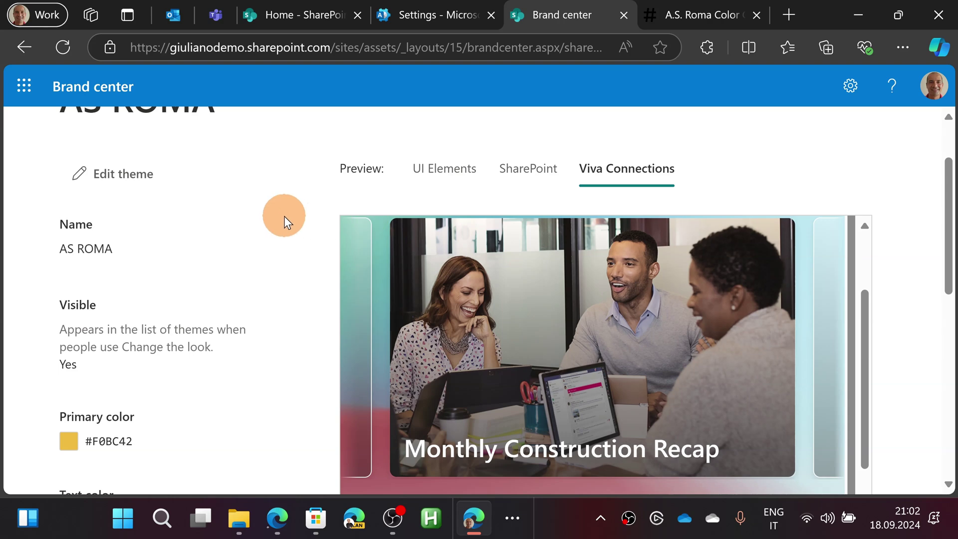
pyautogui.scroll(2, 284, 217)
pyautogui.scroll(-2, 285, 217)
pyautogui.scroll(2, 187, 210)
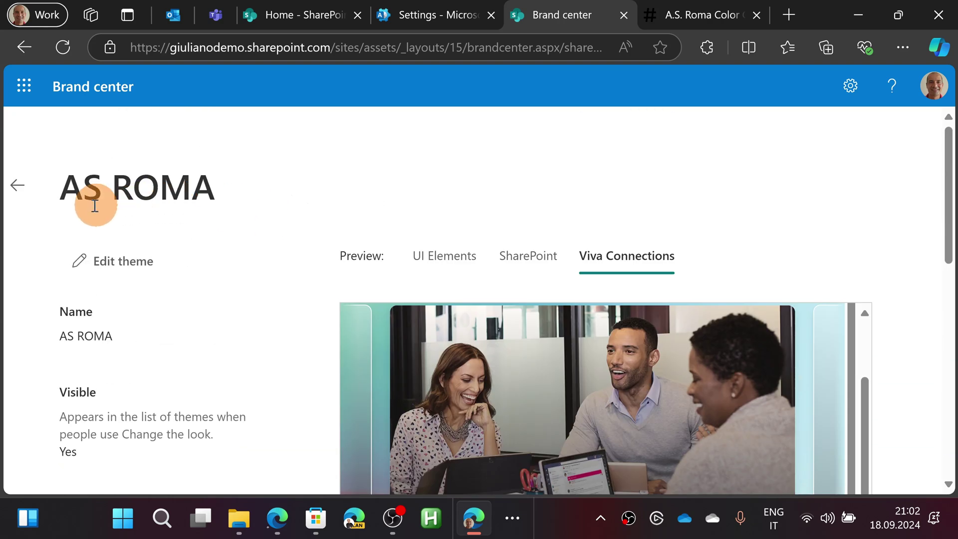
# Step: Navigate back through the themes list and branding overview to the main Brand center page
pyautogui.click(17, 188)
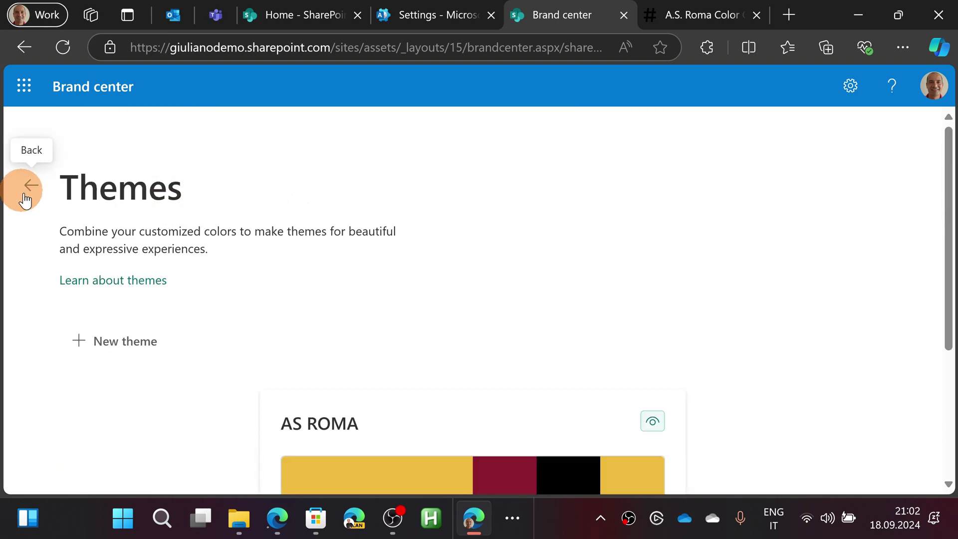
pyautogui.scroll(-3, 199, 289)
pyautogui.scroll(3, 58, 234)
pyautogui.click(31, 189)
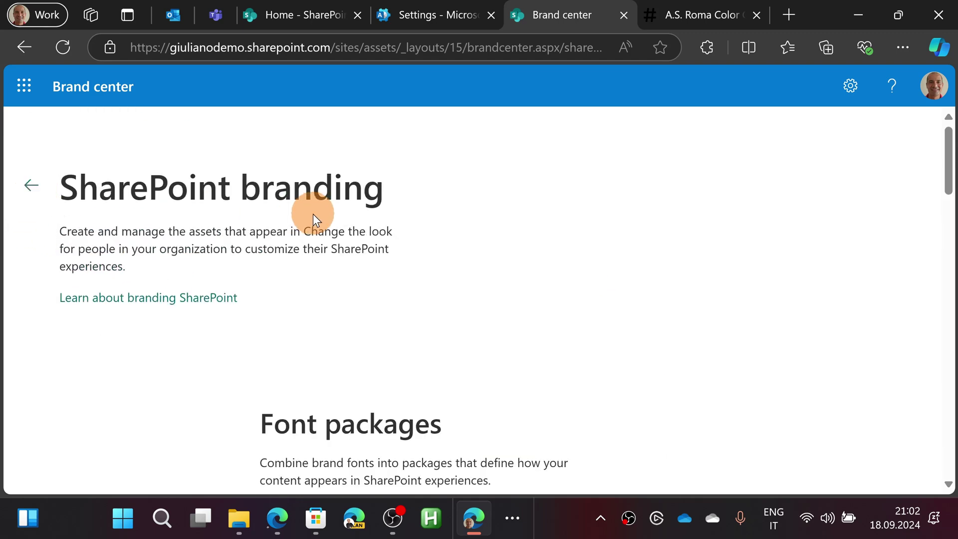
pyautogui.scroll(-5, 289, 262)
pyautogui.scroll(-2, 293, 257)
pyautogui.scroll(-5, 233, 252)
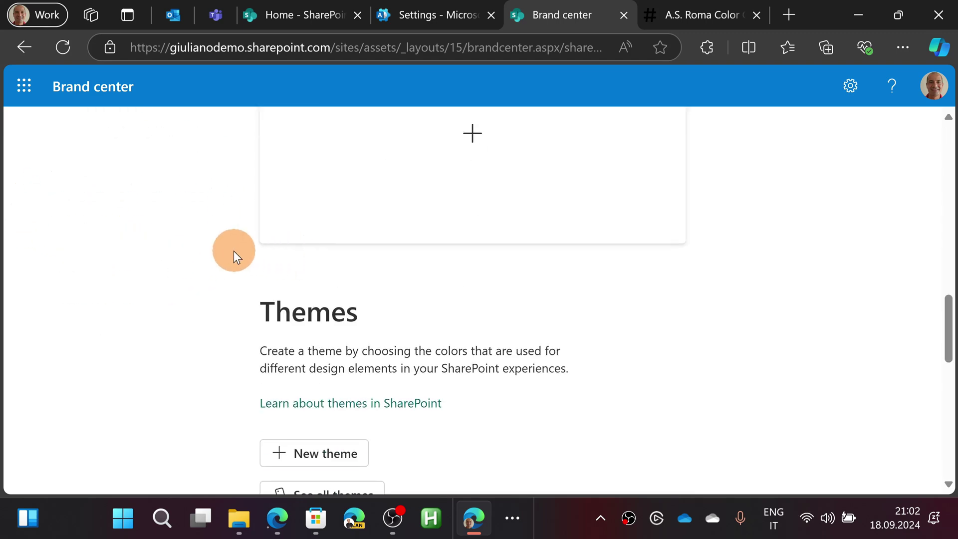
pyautogui.scroll(-2, 231, 257)
pyautogui.scroll(-3, 231, 252)
pyautogui.scroll(5, 121, 166)
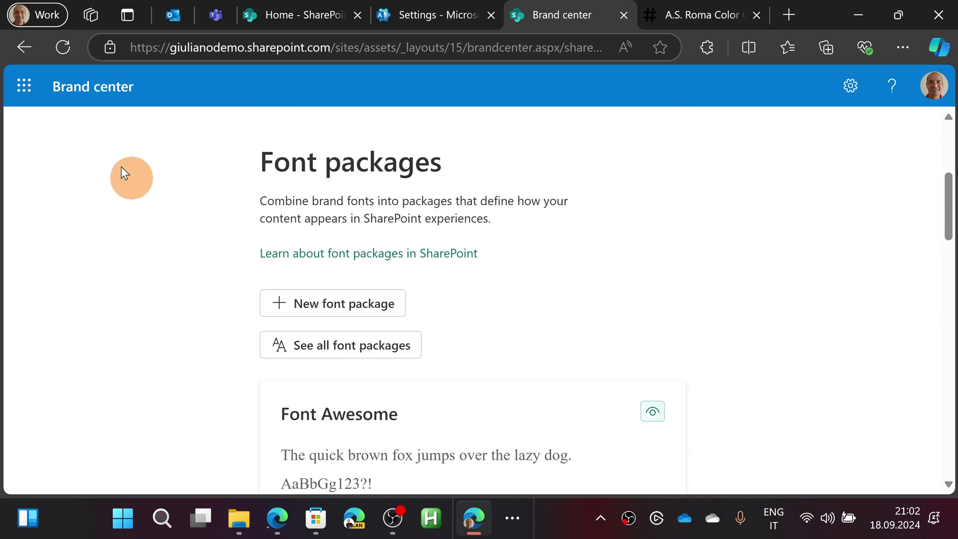
pyautogui.scroll(3, 52, 170)
pyautogui.click(37, 186)
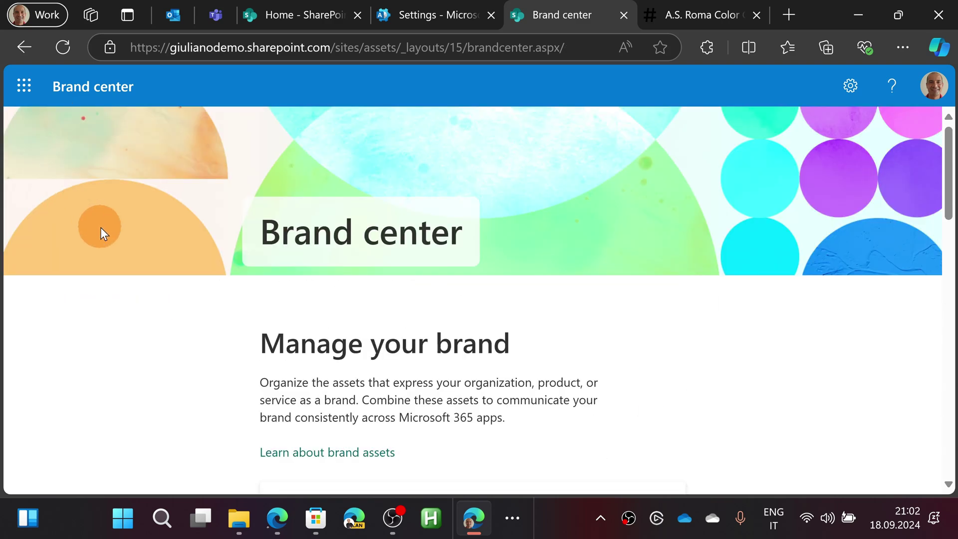
pyautogui.scroll(-10, 127, 232)
pyautogui.scroll(-5, 174, 232)
pyautogui.scroll(-1, 174, 232)
pyautogui.scroll(6, 174, 233)
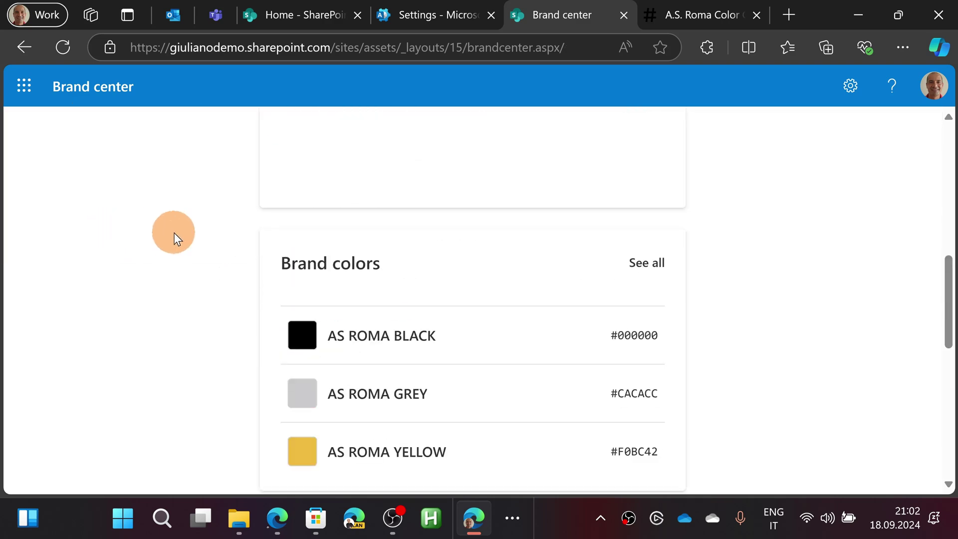
pyautogui.scroll(-1, 175, 231)
pyautogui.scroll(1, 175, 232)
pyautogui.scroll(1, 175, 232)
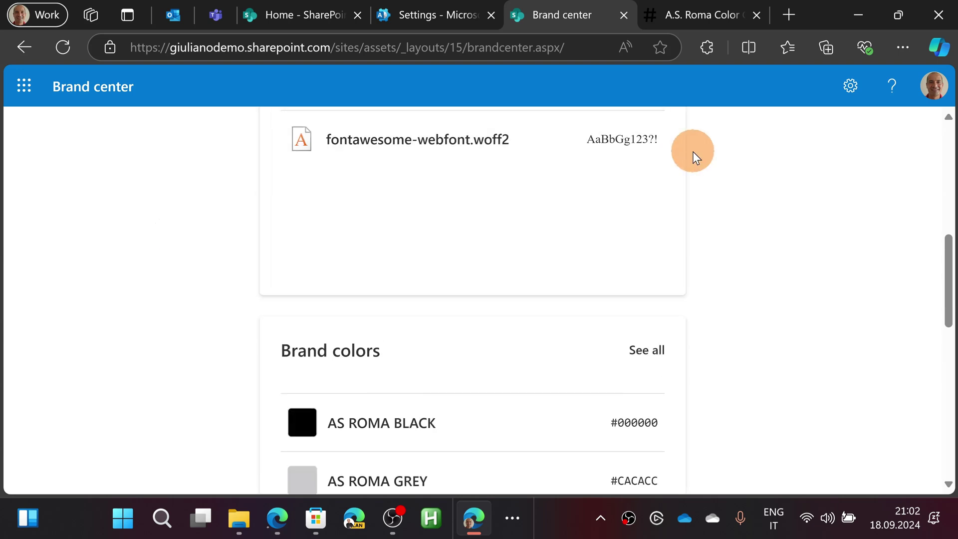
# Step: Strip '-admin' and the page path from the admin center address to reach the Contoso home site
pyautogui.click(317, 23)
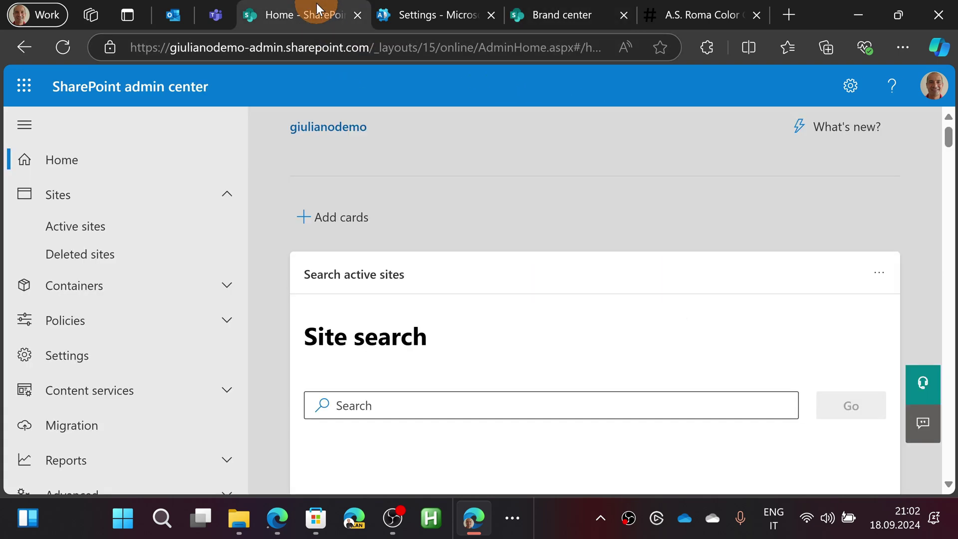
pyautogui.doubleClick(247, 50)
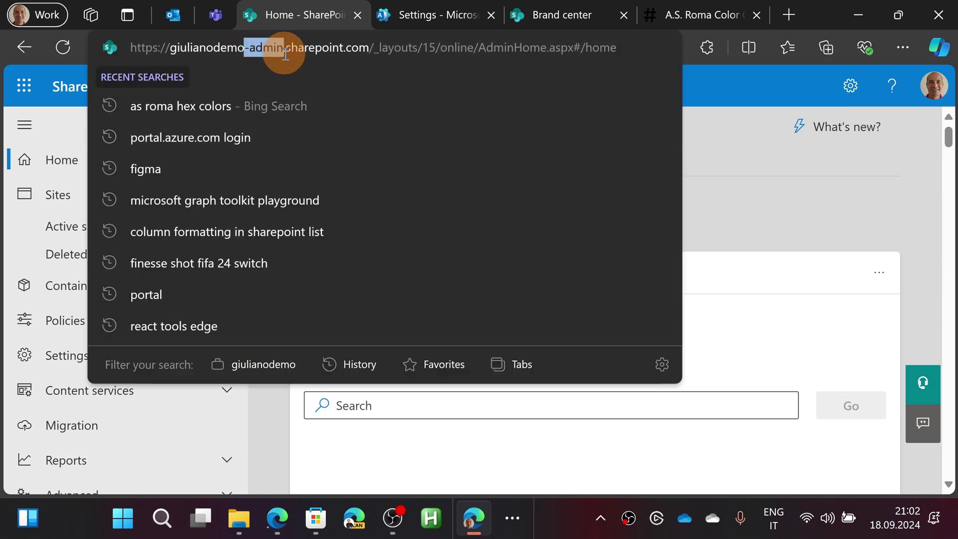
pyautogui.press('BackSpace')
pyautogui.press('BackSpace')
pyautogui.moveTo(333, 48); pyautogui.dragTo(671, 56)
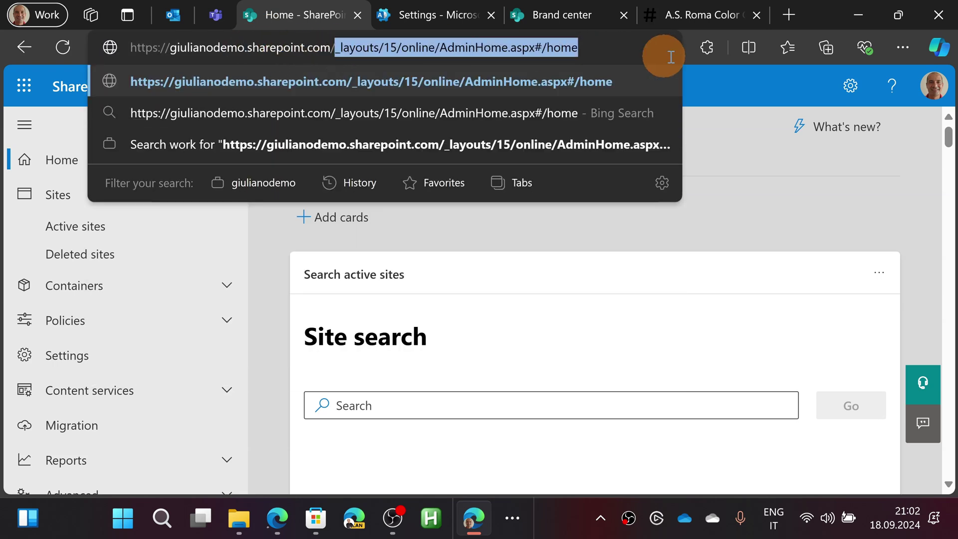
pyautogui.press('BackSpace')
pyautogui.press('Return')
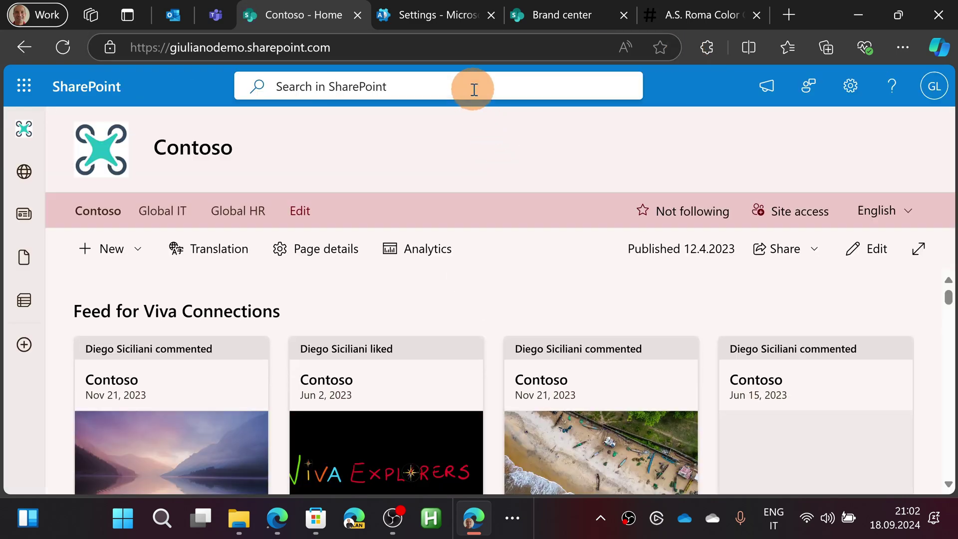
# Step: Use SharePoint search to open the Contoso site in a new tab and then the Global HR site
pyautogui.click(474, 89)
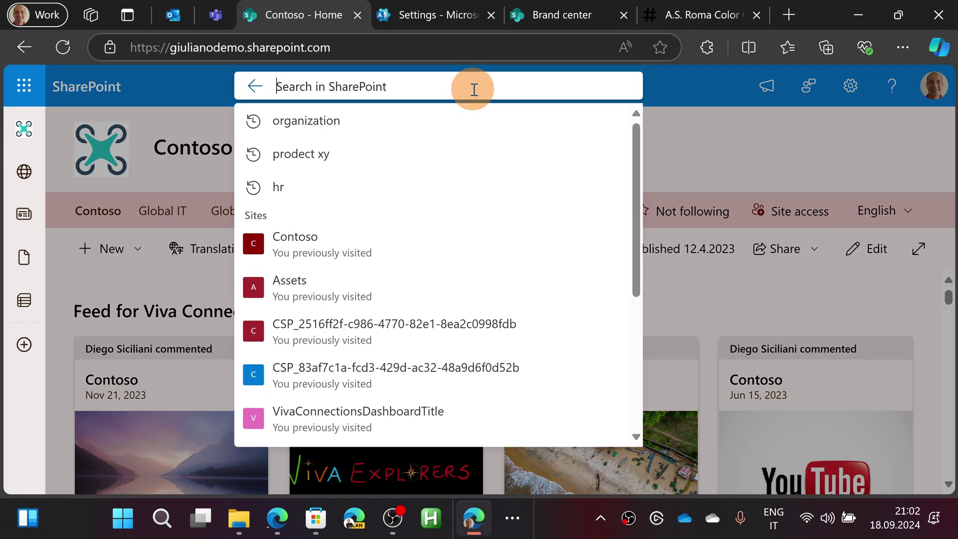
pyautogui.click(338, 238)
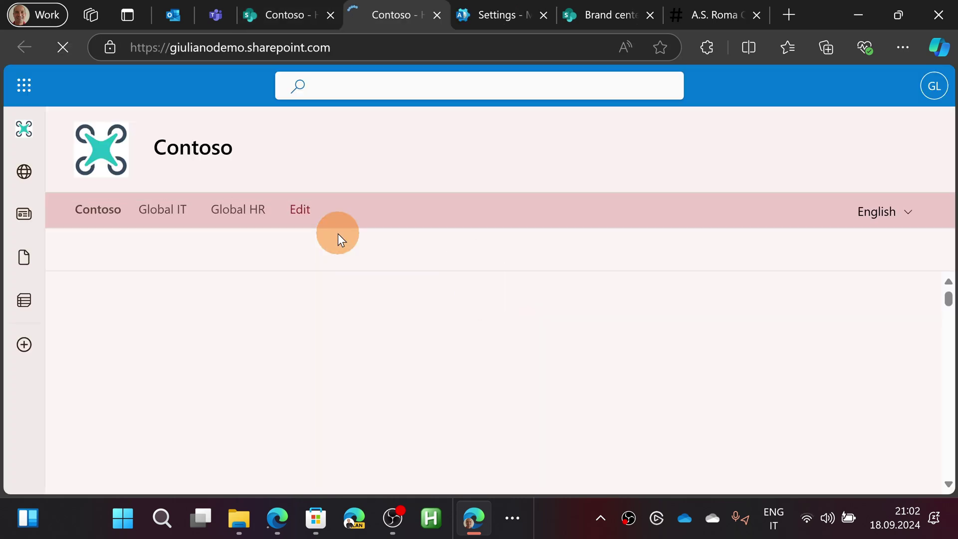
pyautogui.click(388, 82)
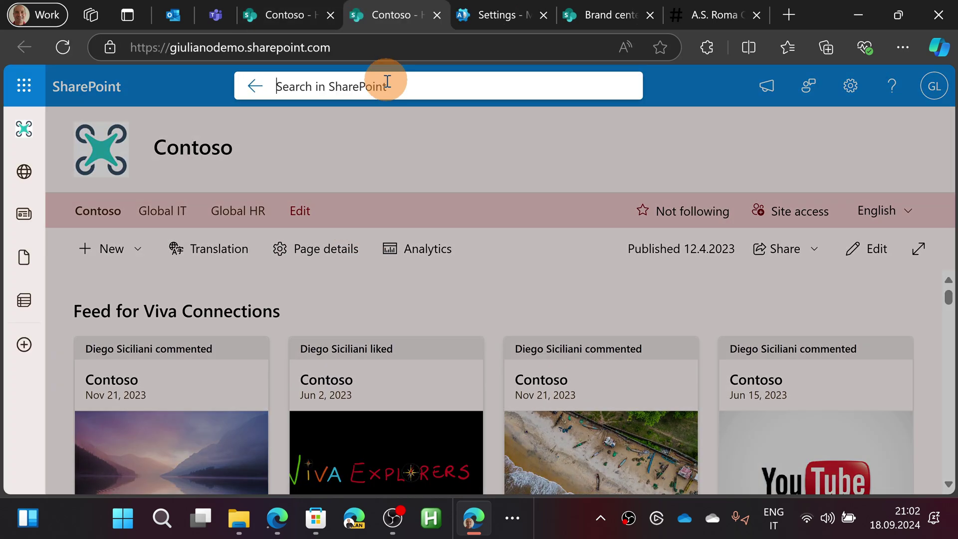
pyautogui.scroll(-3, 303, 303)
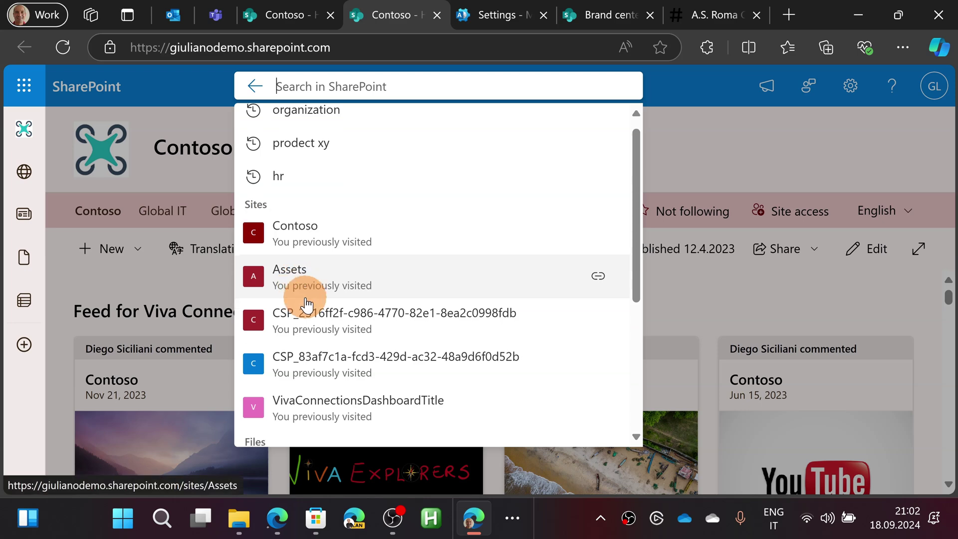
pyautogui.scroll(2, 311, 299)
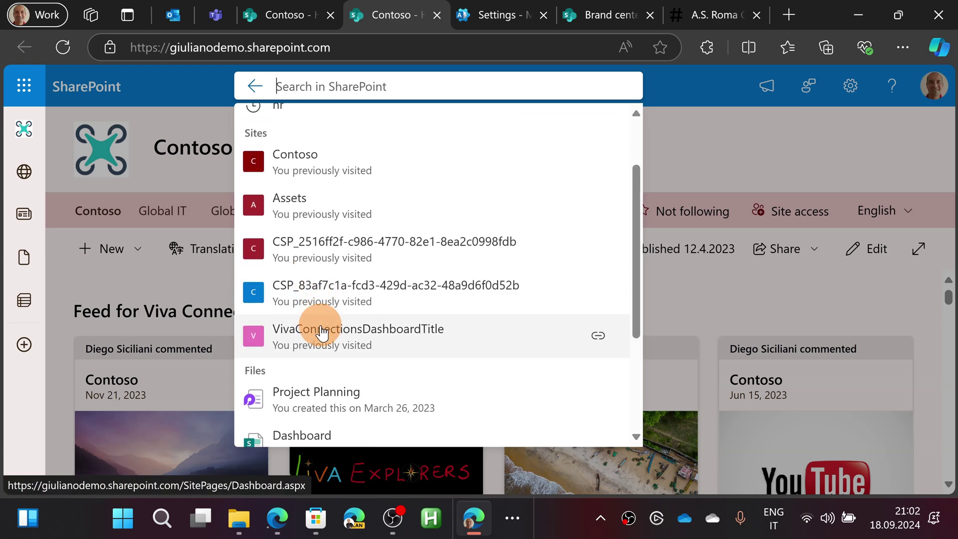
pyautogui.scroll(2, 322, 333)
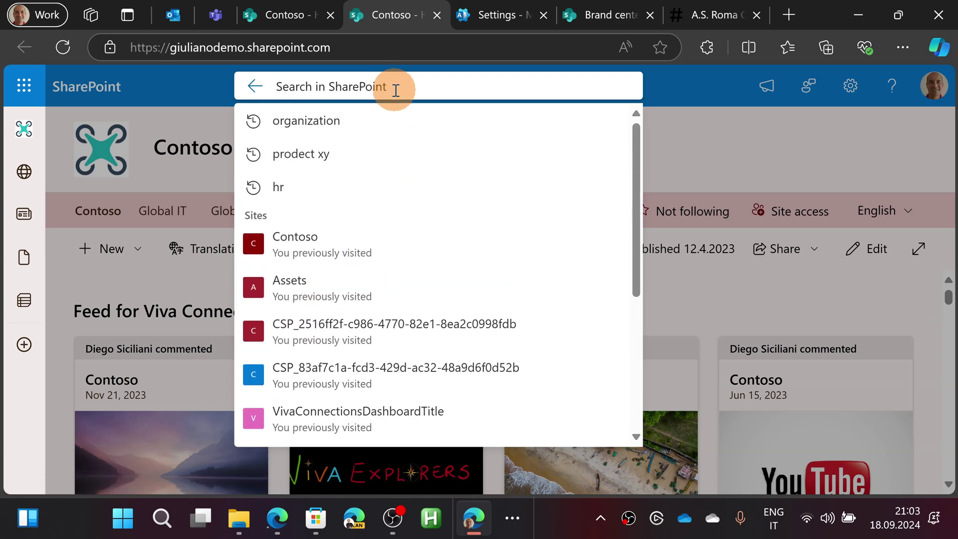
pyautogui.write('col')
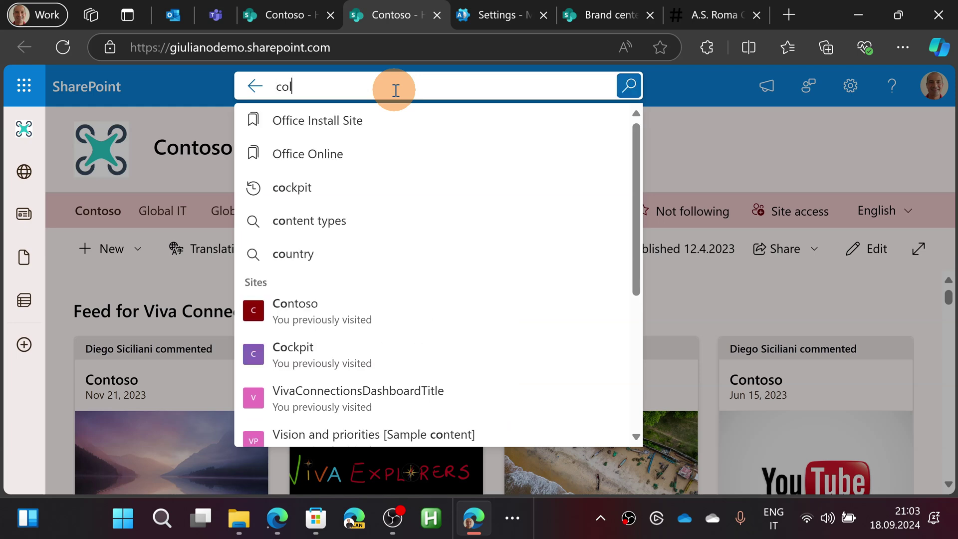
pyautogui.write('labo')
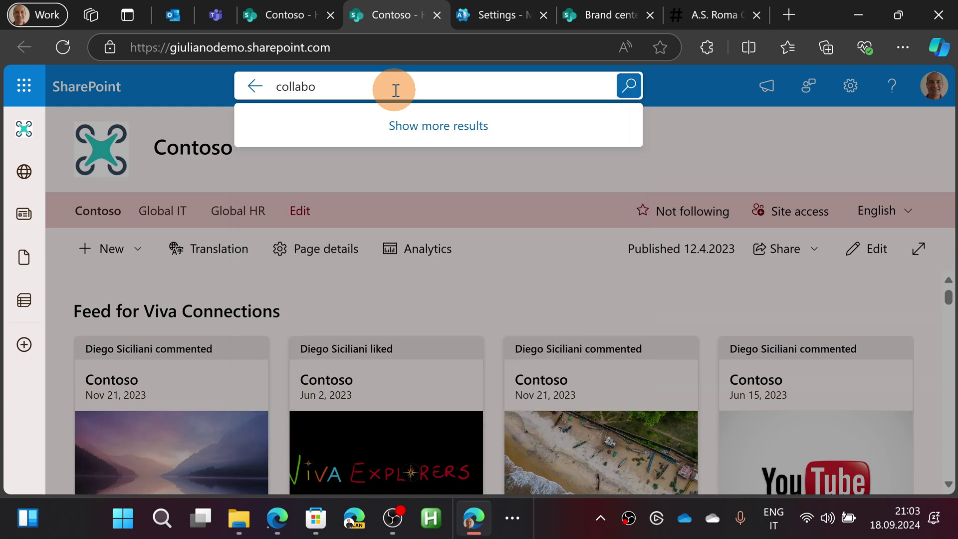
pyautogui.press('BackSpace')
pyautogui.press('BackSpace')
pyautogui.press('BackSpace')
pyautogui.press('BackSpace')
pyautogui.press('BackSpace')
pyautogui.press('BackSpace')
pyautogui.press('BackSpace')
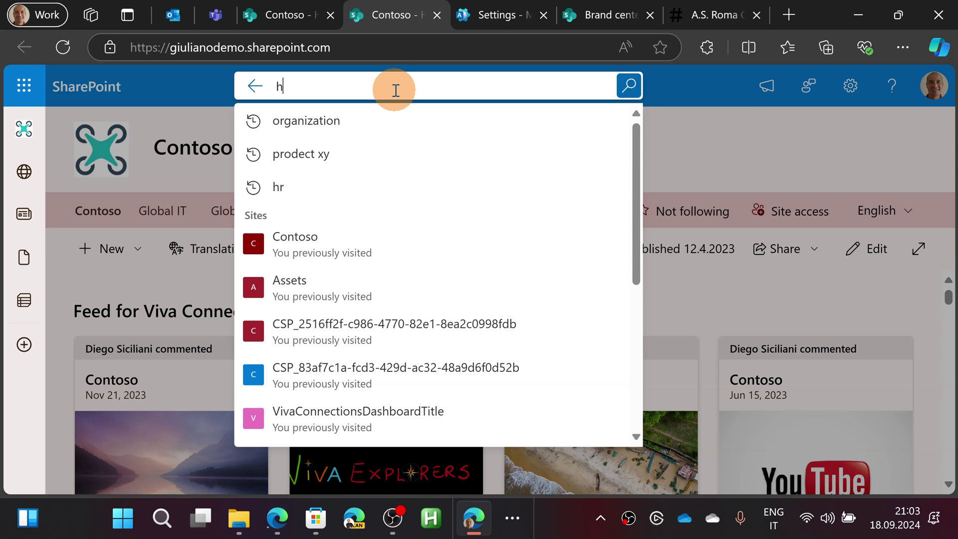
pyautogui.write('r')
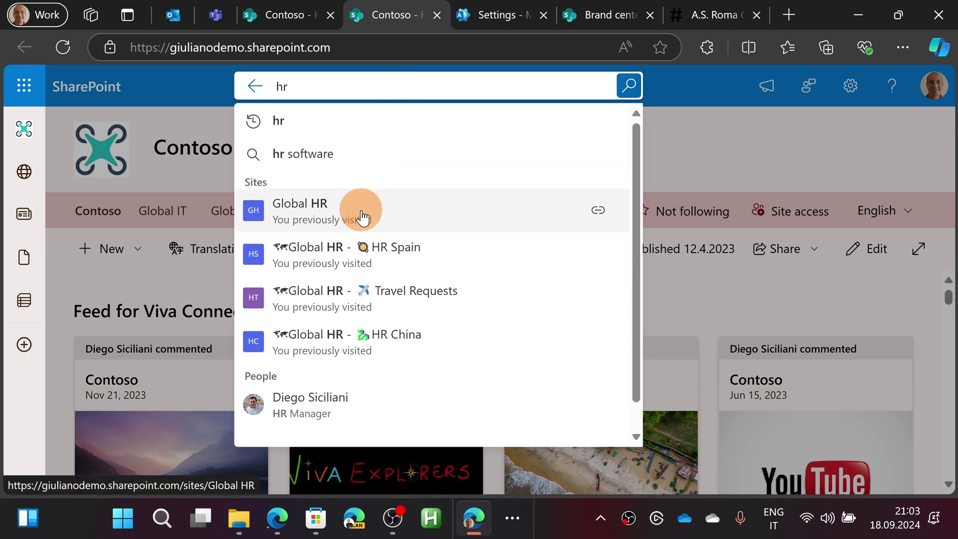
pyautogui.click(359, 210)
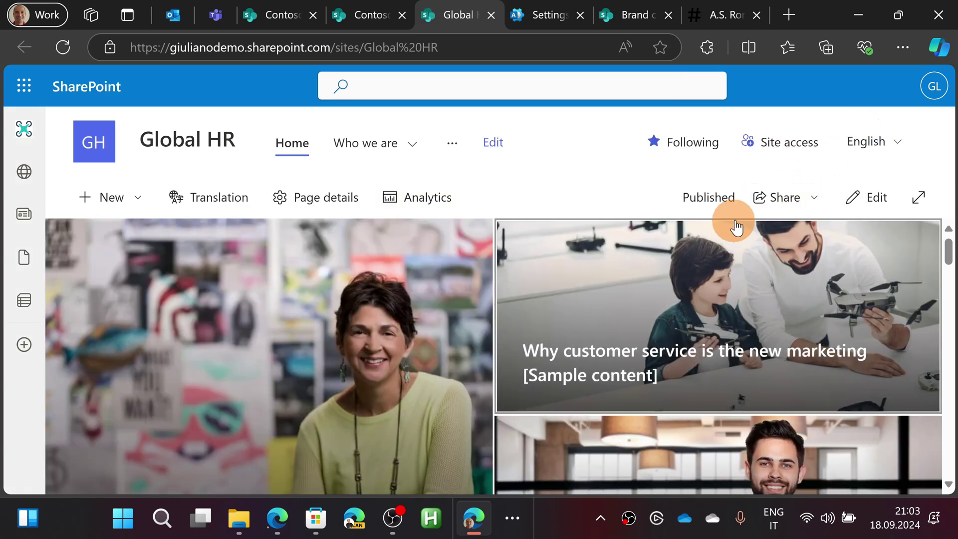
# Step: Apply and save the AS ROMA theme on the Global HR site via Change the look, then close settings
pyautogui.click(857, 96)
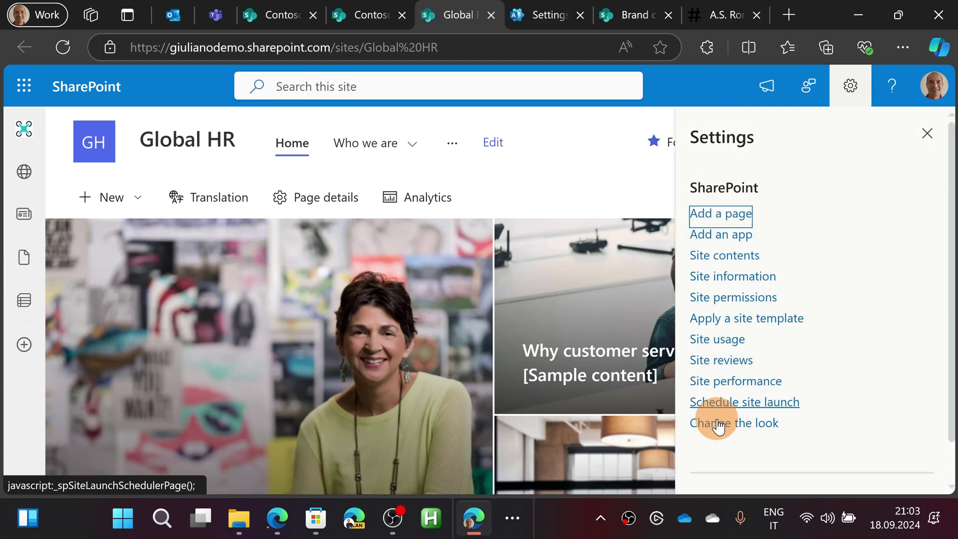
pyautogui.click(744, 429)
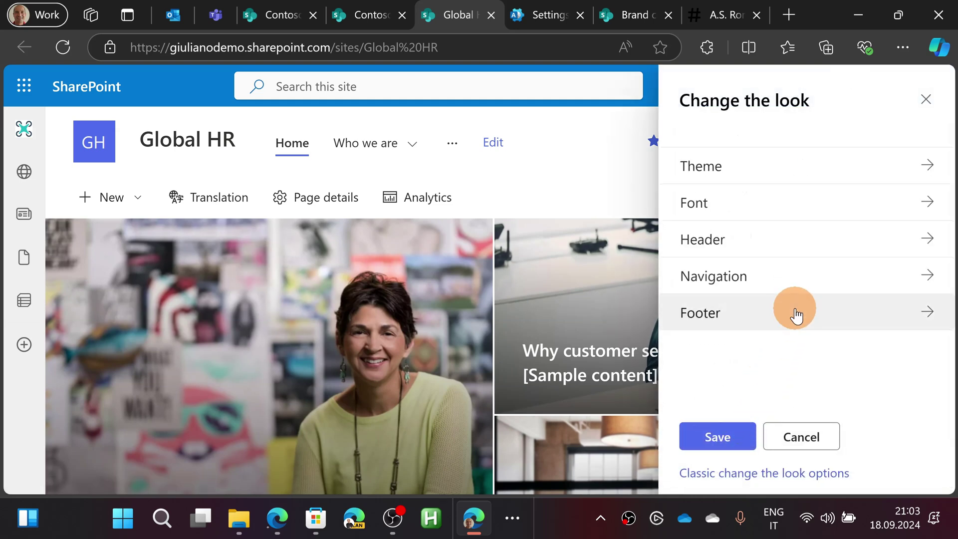
pyautogui.click(771, 173)
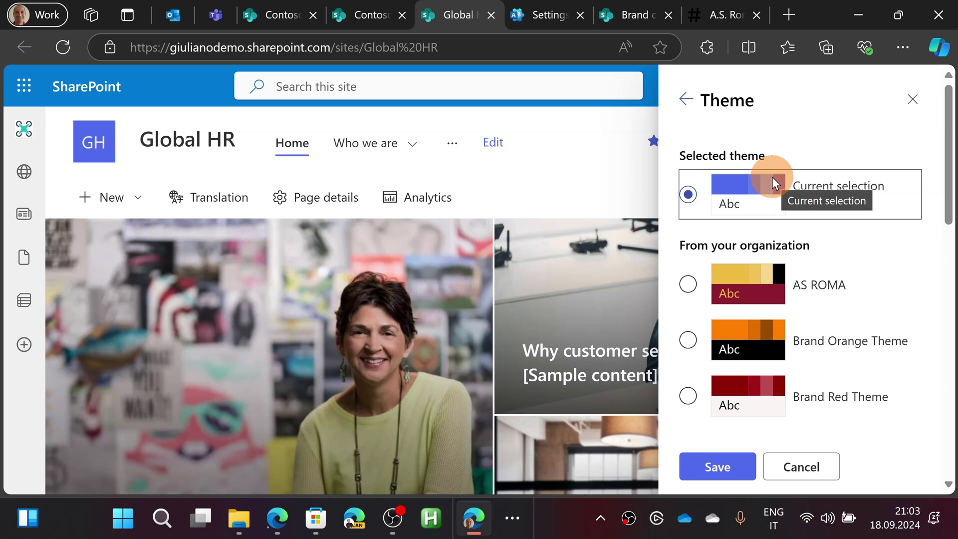
pyautogui.click(687, 286)
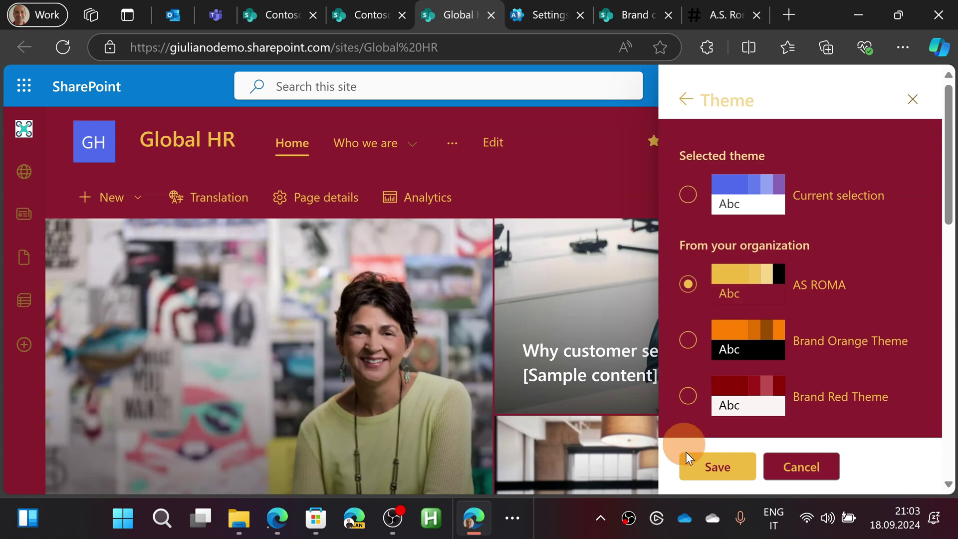
pyautogui.click(710, 480)
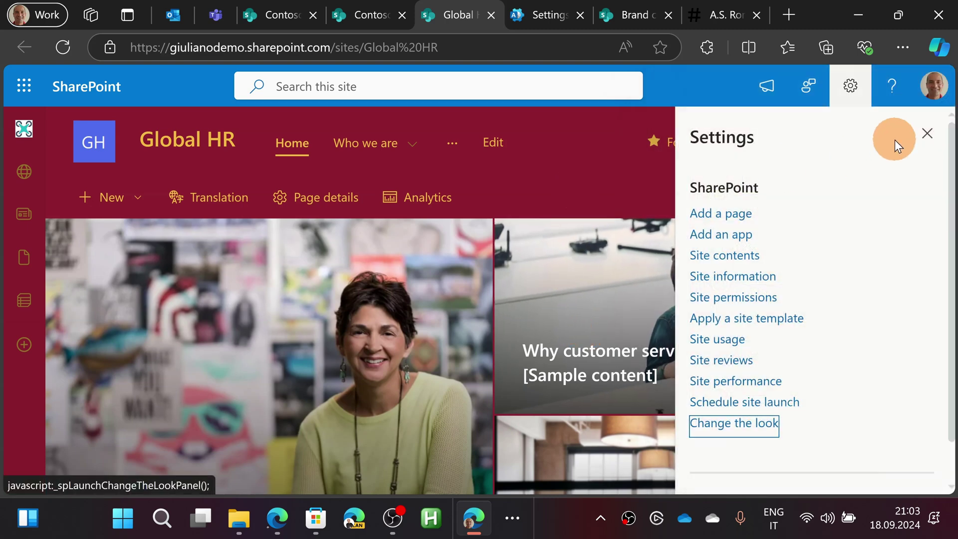
pyautogui.click(920, 139)
pyautogui.scroll(-5, 428, 294)
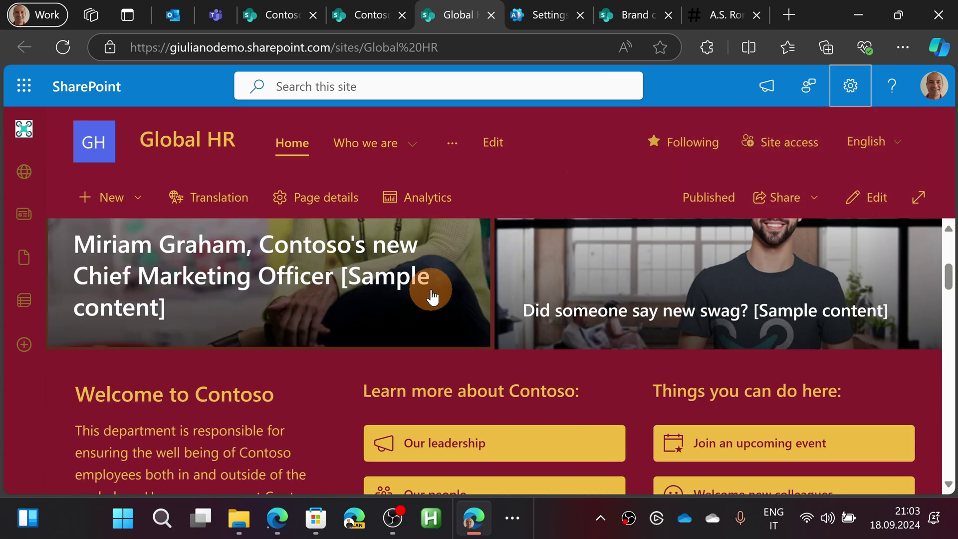
pyautogui.scroll(-2, 430, 291)
pyautogui.scroll(-2, 427, 299)
pyautogui.scroll(-1, 423, 302)
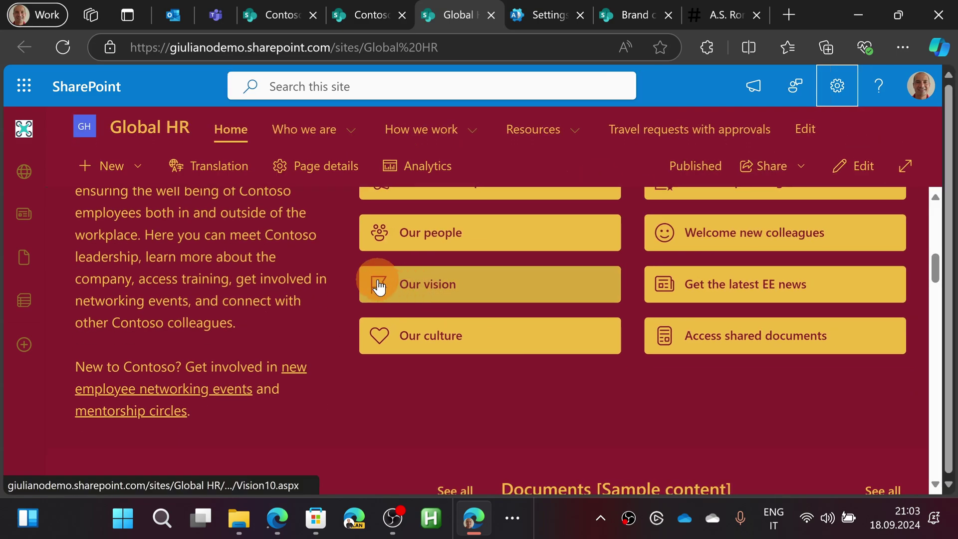
pyautogui.scroll(5, 351, 165)
# Step: Apply and save the AS ROMA theme on the Contoso home site via Change the look
pyautogui.click(293, 17)
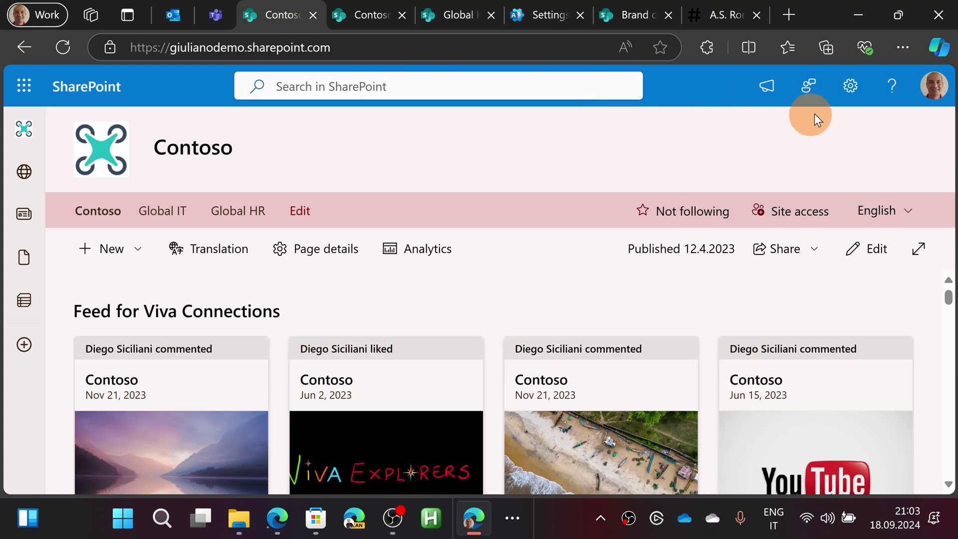
pyautogui.click(850, 86)
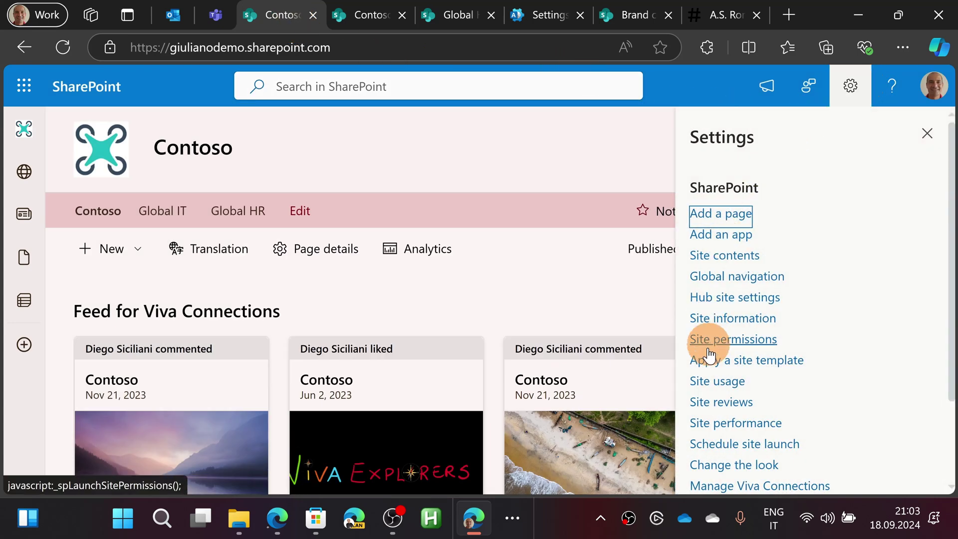
pyautogui.scroll(-2, 732, 375)
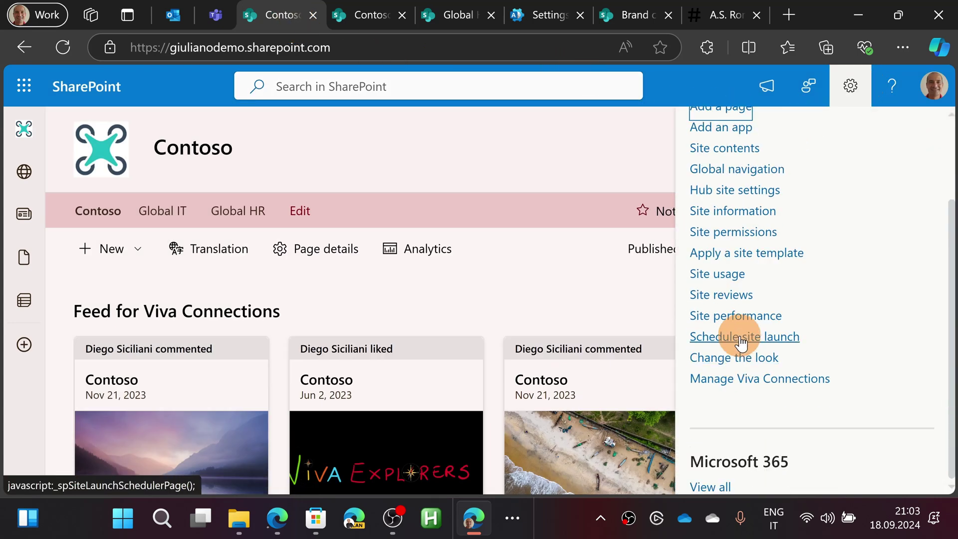
pyautogui.click(736, 357)
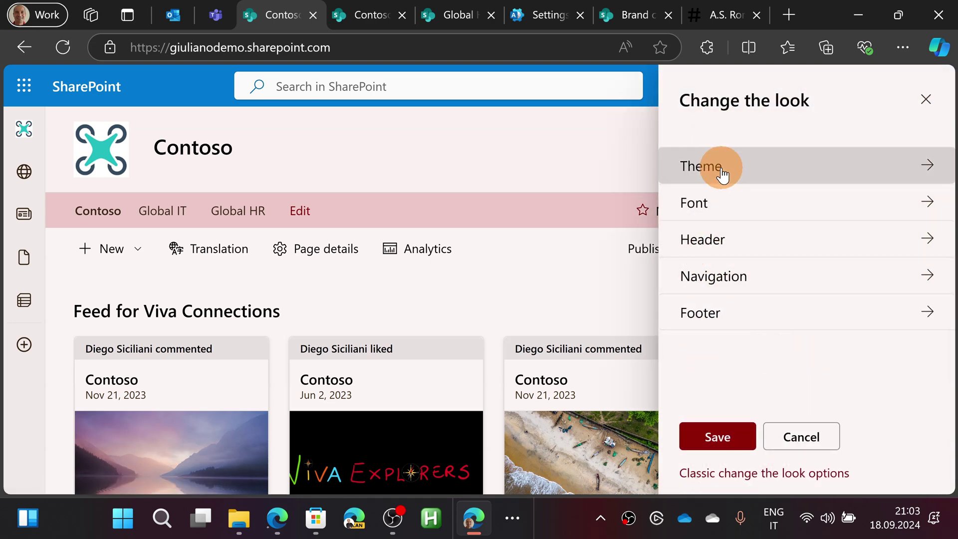
pyautogui.click(715, 168)
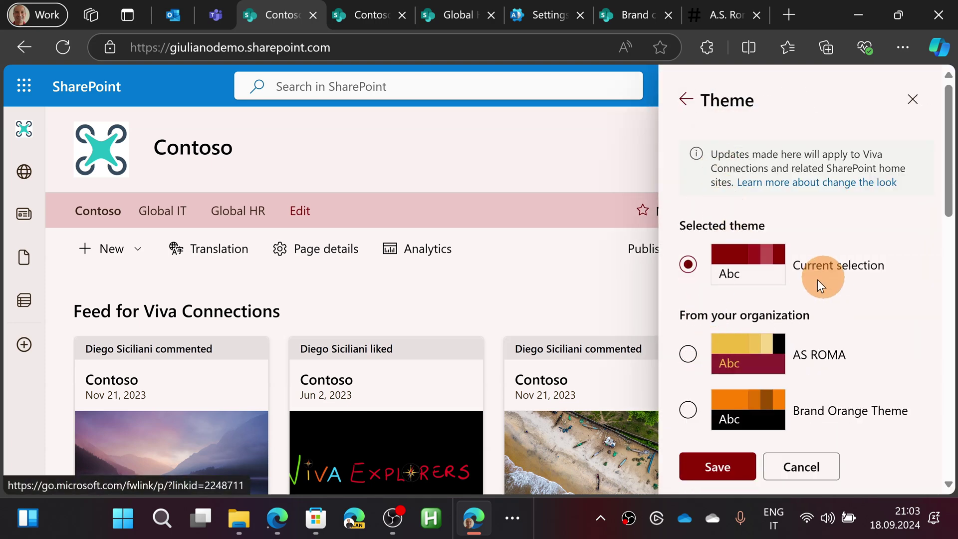
pyautogui.click(698, 357)
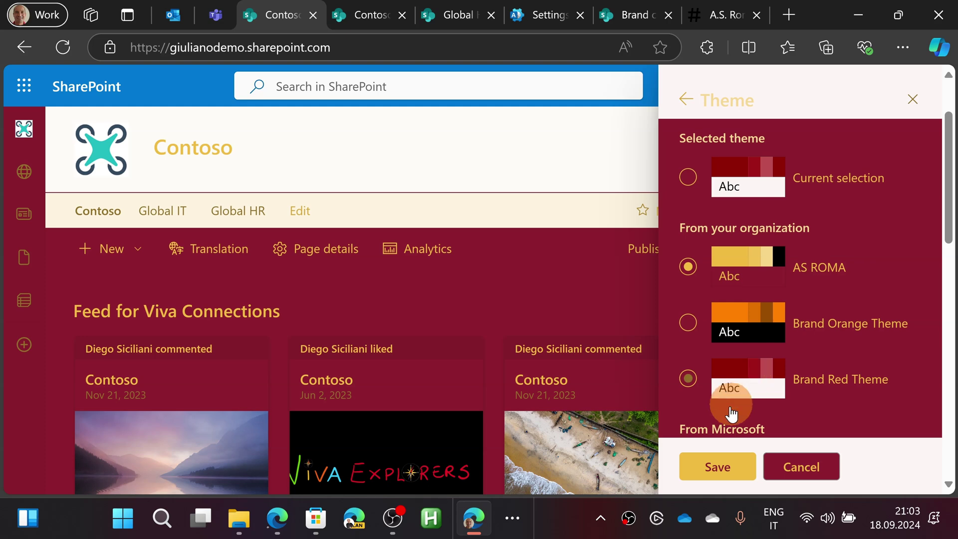
pyautogui.click(717, 467)
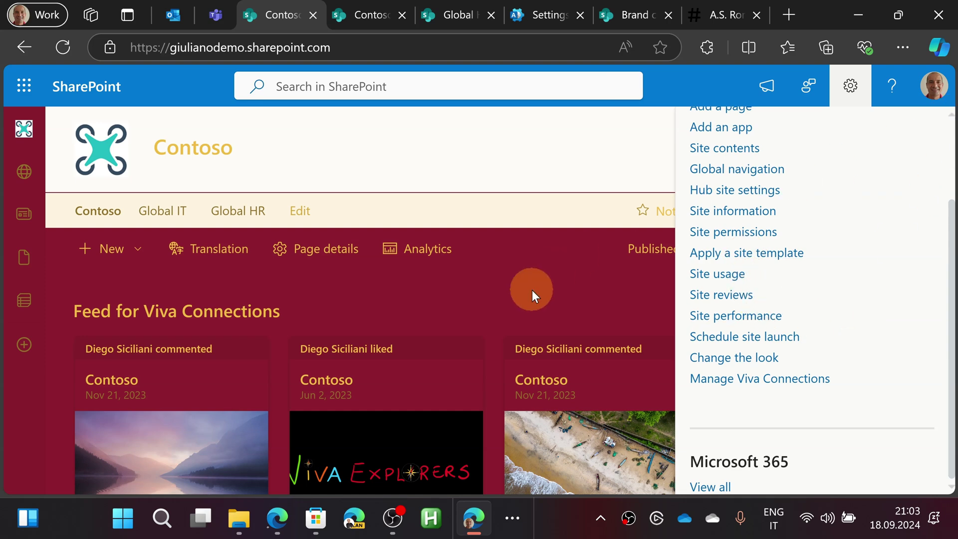
# Step: Open the Contoso Viva Connections app in Teams and show its options menu
pyautogui.click(217, 27)
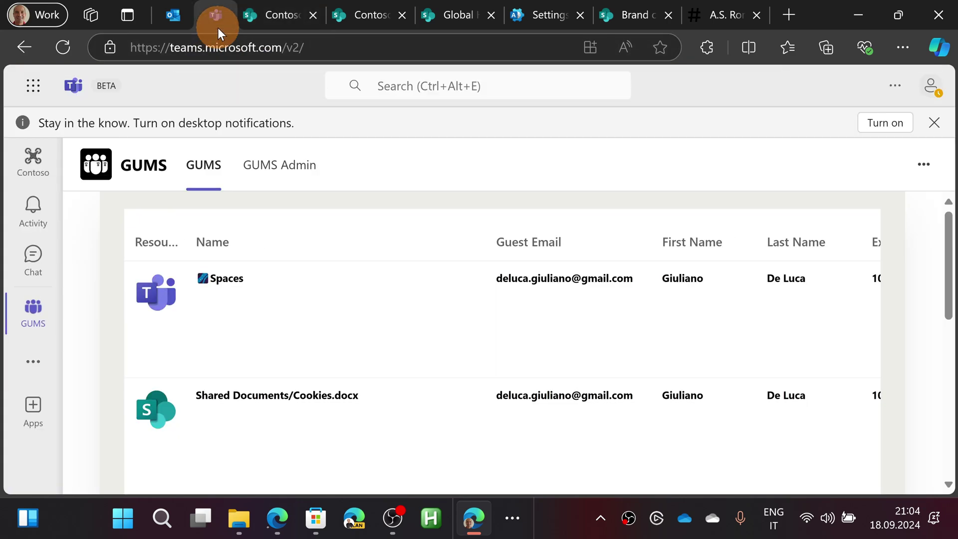
pyautogui.click(43, 158)
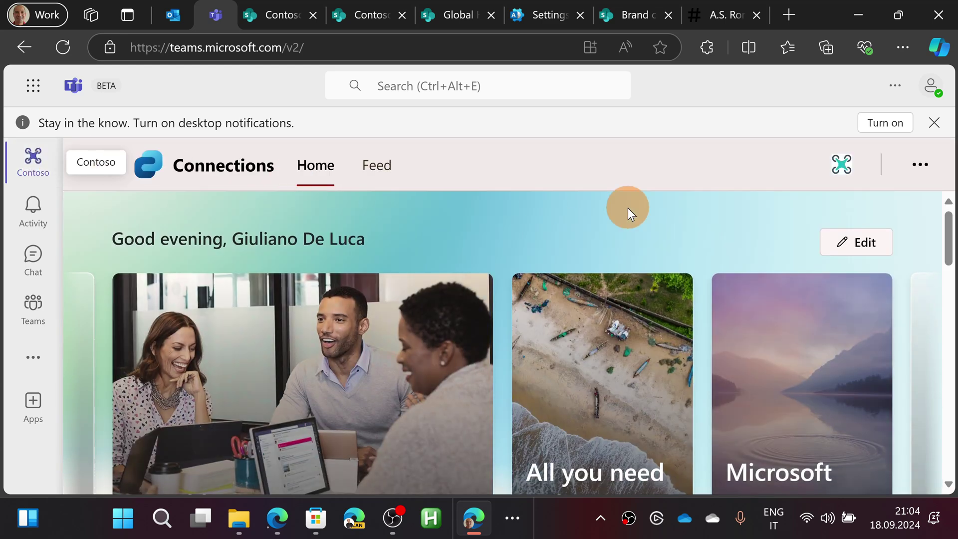
pyautogui.scroll(-2, 646, 207)
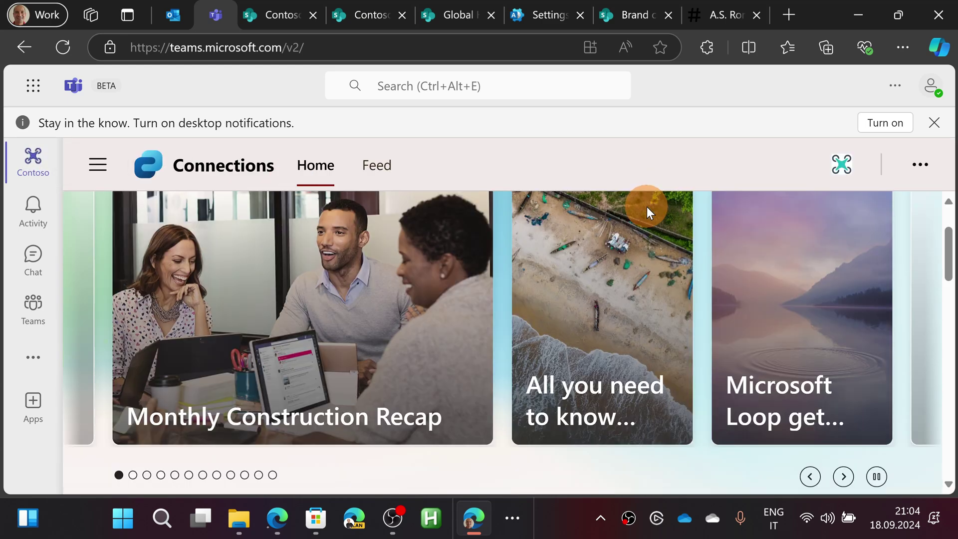
pyautogui.scroll(-5, 598, 225)
pyautogui.scroll(-3, 530, 246)
pyautogui.scroll(-2, 509, 304)
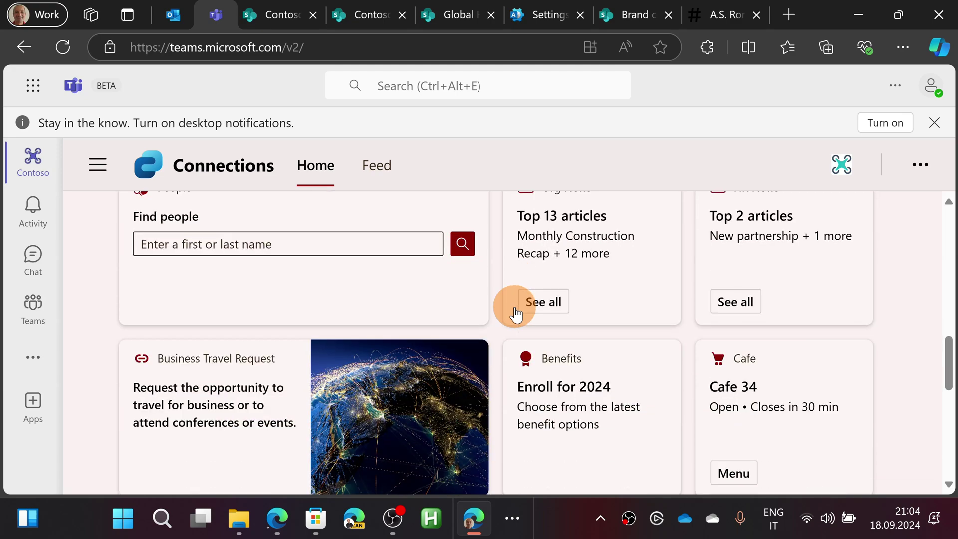
pyautogui.scroll(-1, 514, 314)
pyautogui.scroll(-2, 513, 313)
pyautogui.scroll(3, 513, 305)
pyautogui.scroll(10, 568, 288)
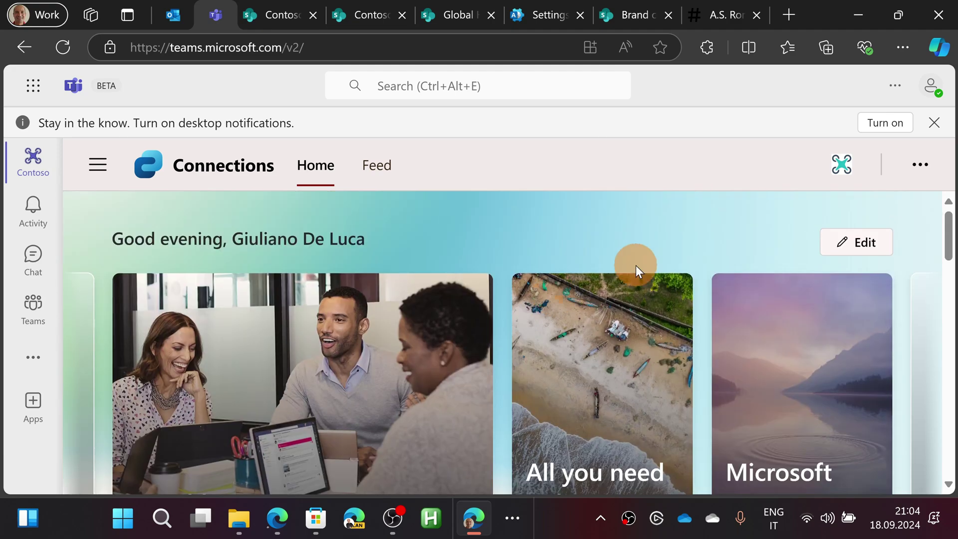
pyautogui.click(917, 173)
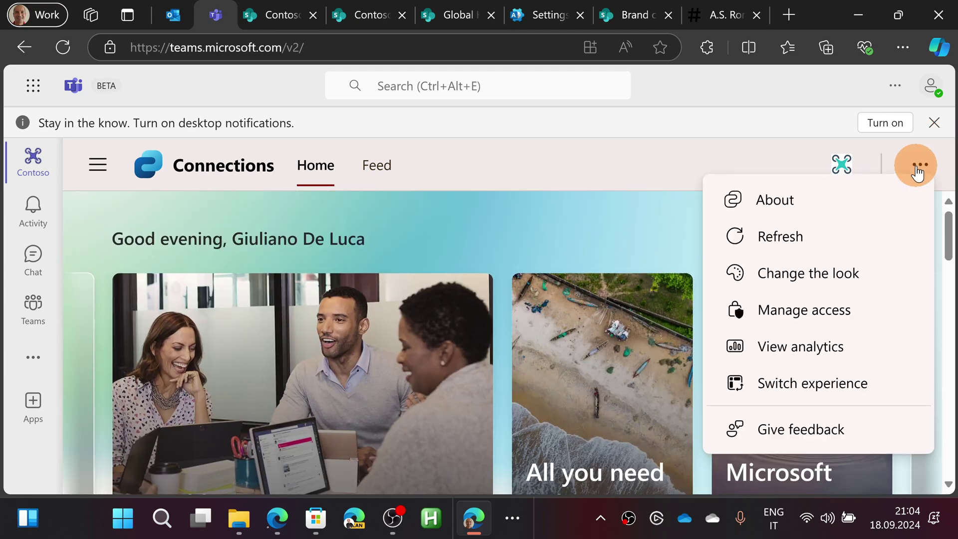
# Step: Select and save the AS ROMA theme for Viva Connections via Change the look
pyautogui.click(796, 287)
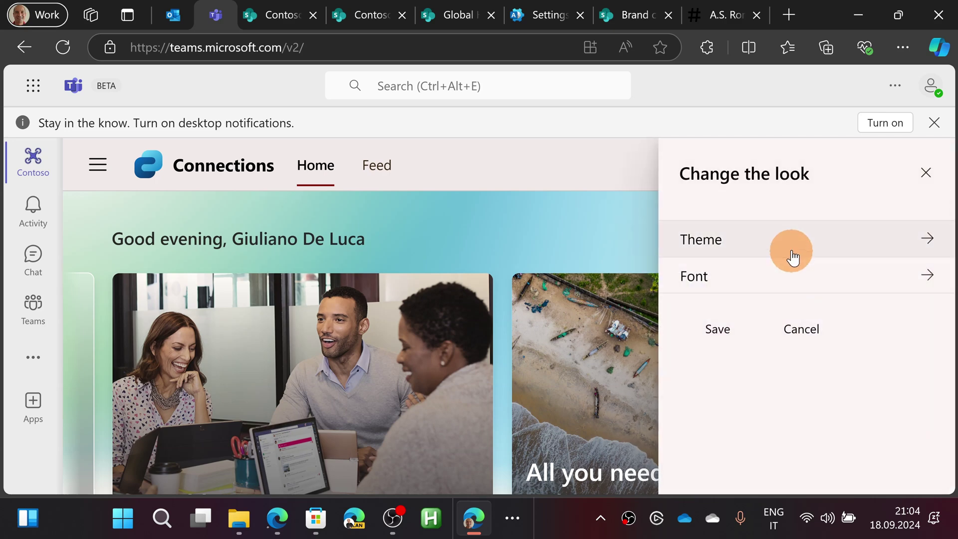
pyautogui.click(791, 257)
pyautogui.scroll(-1, 720, 330)
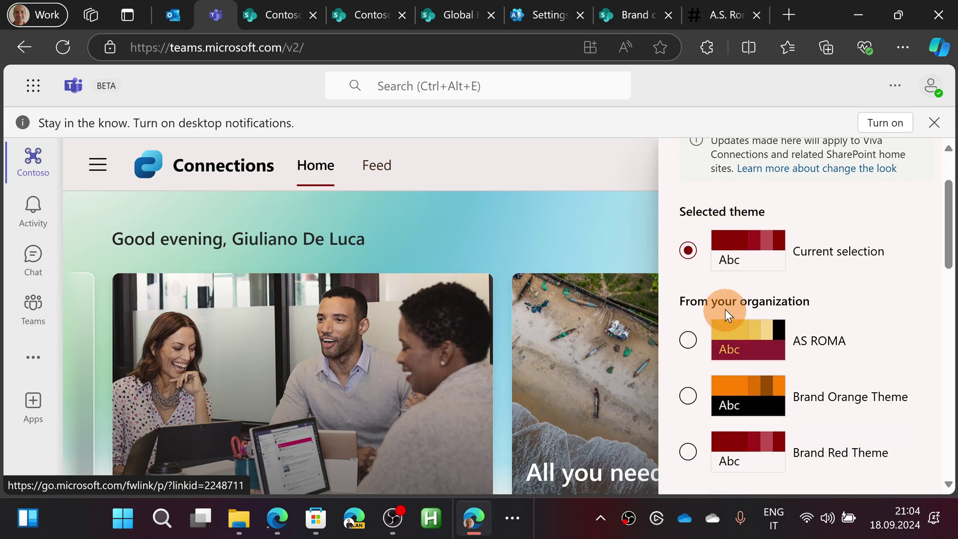
pyautogui.click(688, 341)
pyautogui.scroll(-2, 787, 338)
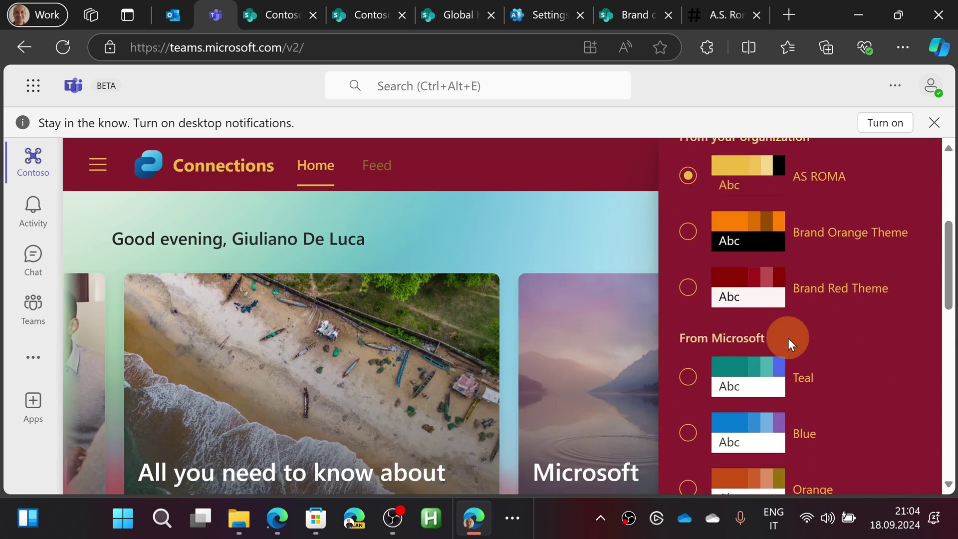
pyautogui.scroll(-4, 788, 338)
pyautogui.scroll(-3, 787, 337)
pyautogui.click(770, 385)
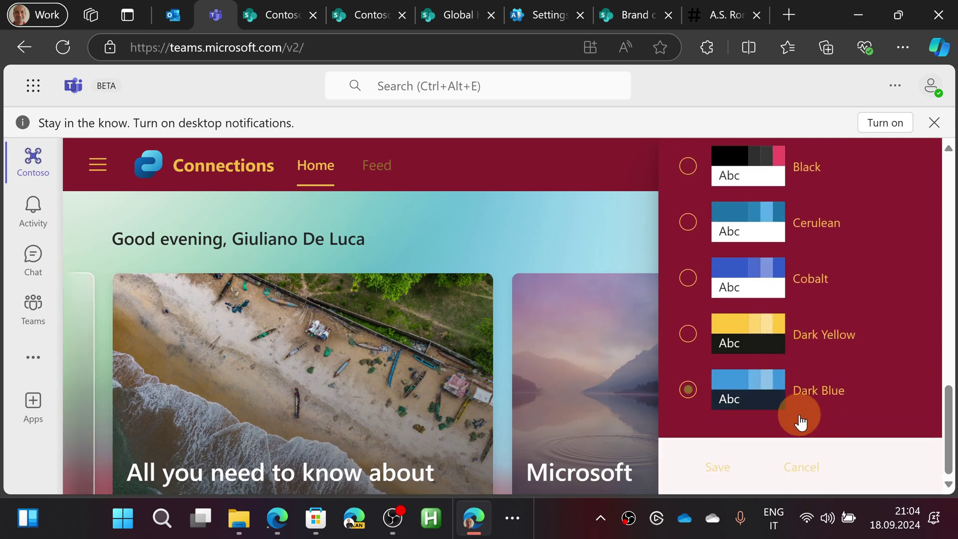
pyautogui.click(734, 467)
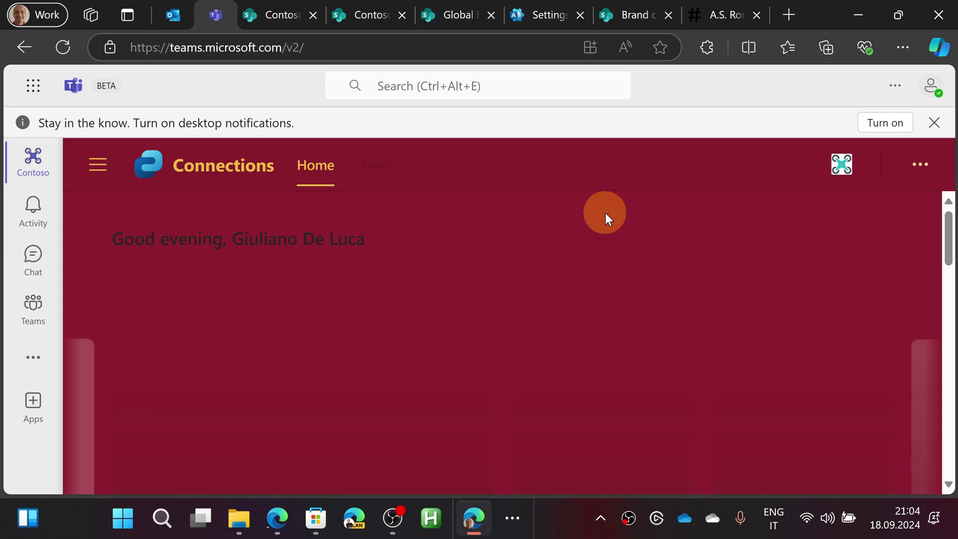
pyautogui.scroll(-3, 482, 228)
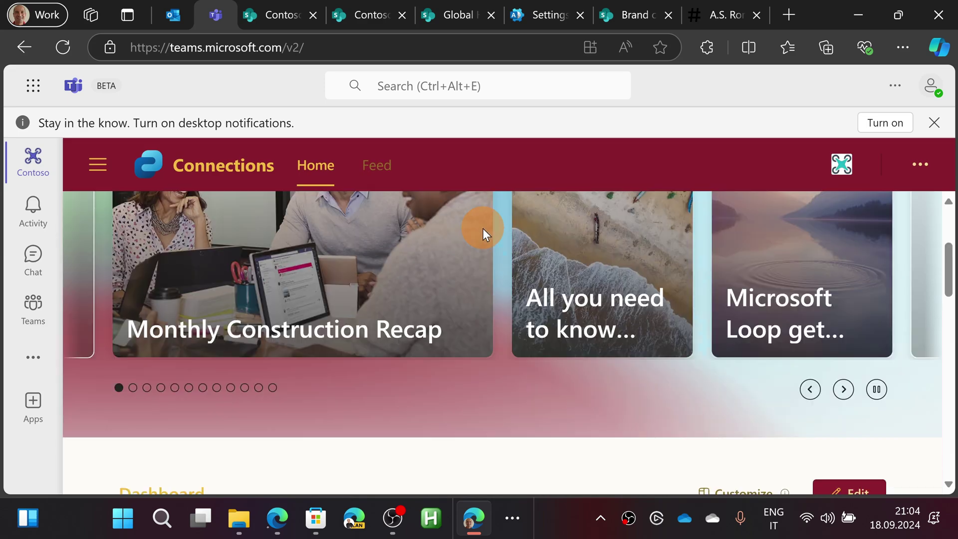
pyautogui.scroll(-2, 483, 229)
pyautogui.scroll(-3, 483, 229)
pyautogui.scroll(-3, 483, 229)
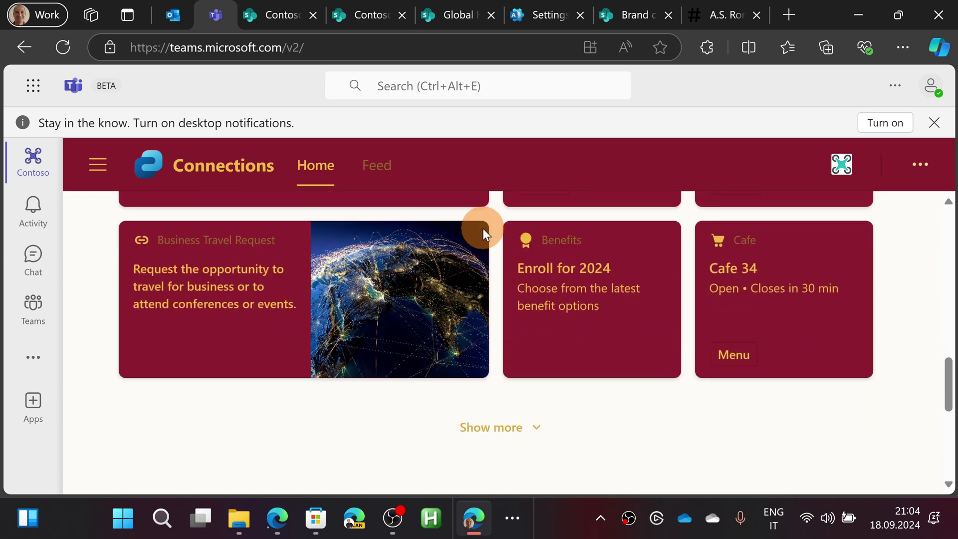
pyautogui.scroll(-3, 483, 228)
pyautogui.scroll(-2, 483, 228)
pyautogui.scroll(10, 483, 238)
pyautogui.scroll(3, 270, 216)
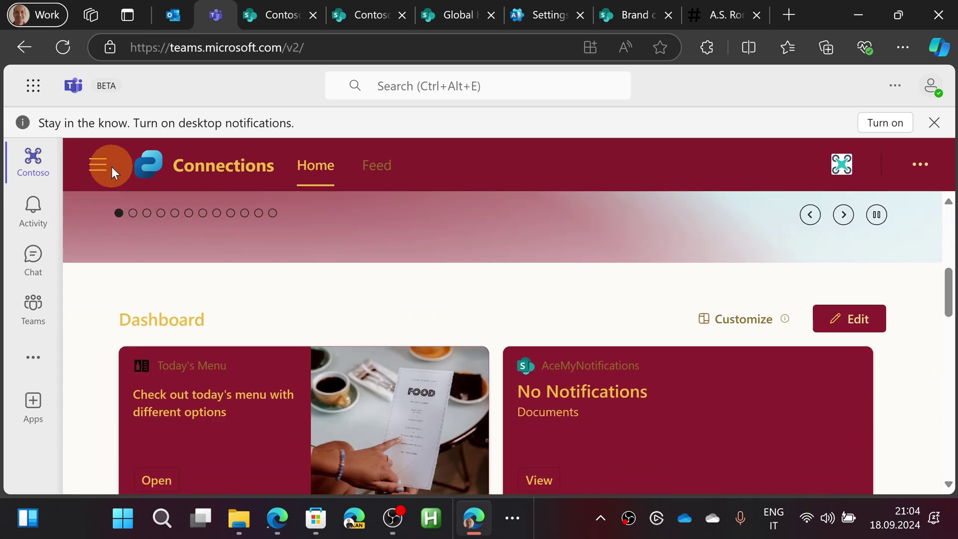
# Step: Browse the Viva apps list and Connections options, then land on the Contoso home site in AS ROMA colours
pyautogui.click(112, 172)
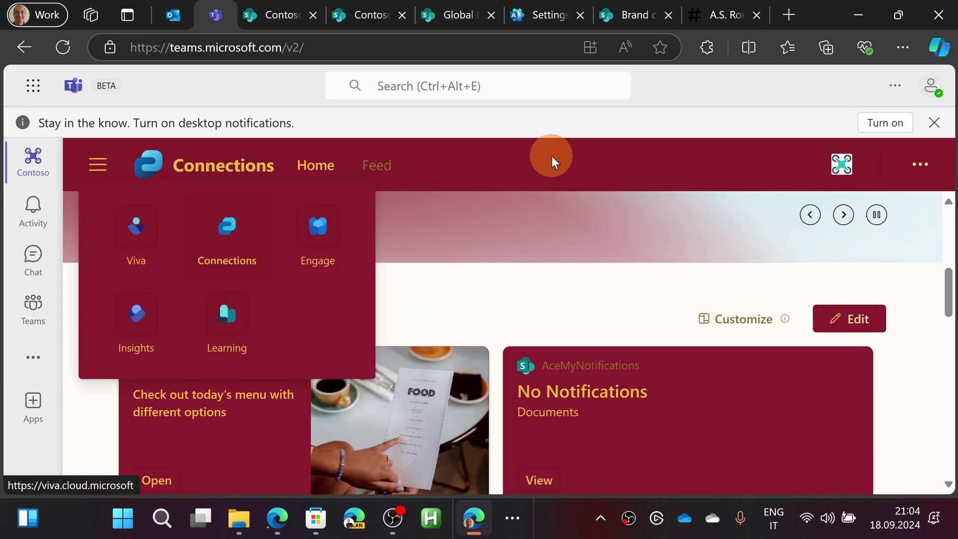
pyautogui.click(711, 160)
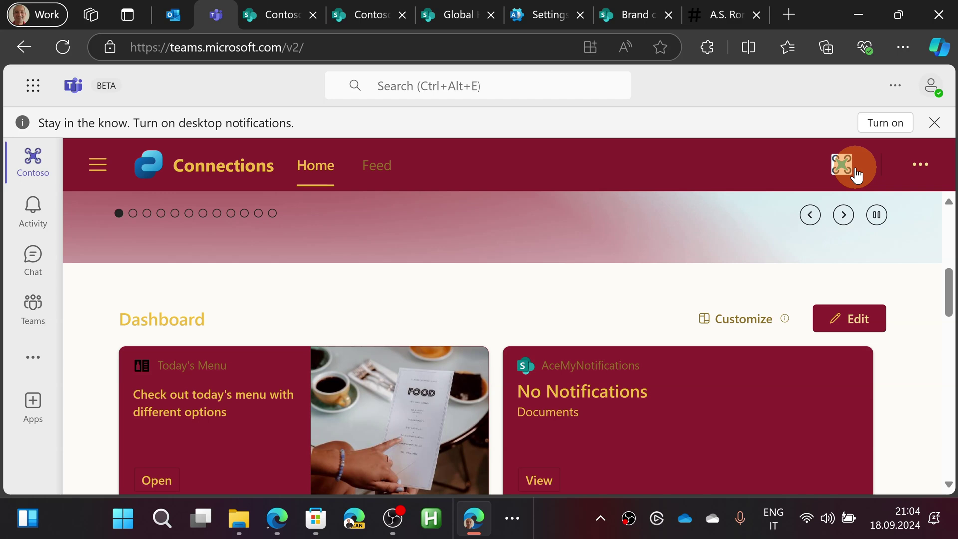
pyautogui.click(920, 173)
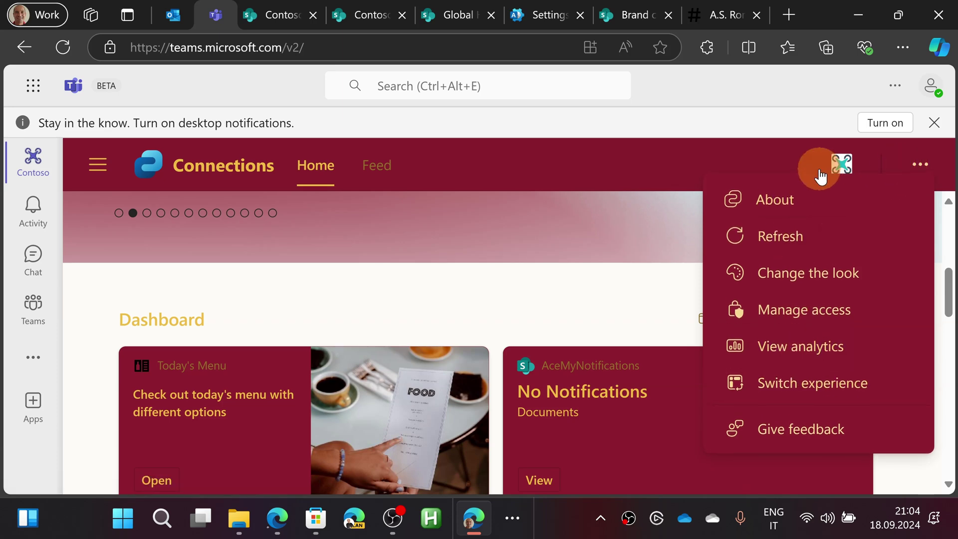
pyautogui.click(838, 167)
pyautogui.click(838, 166)
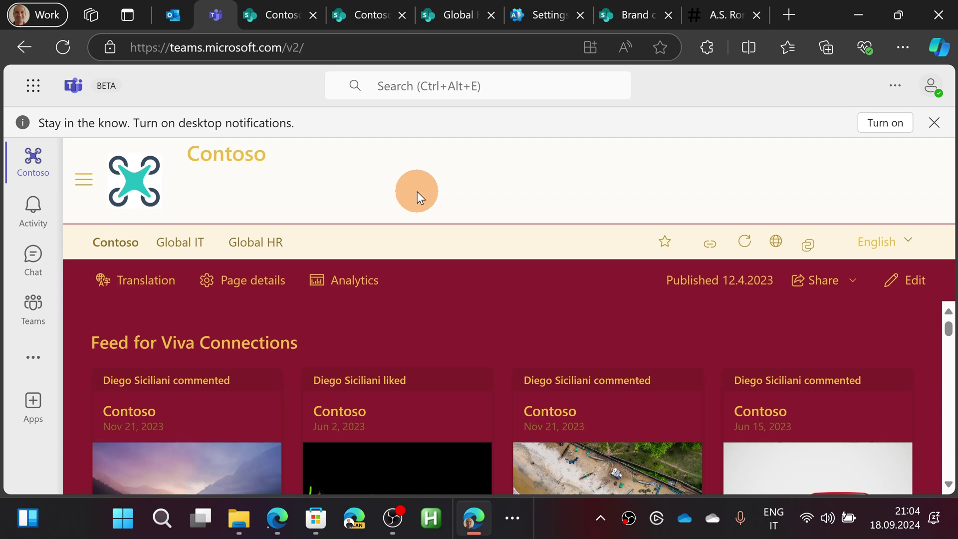
pyautogui.scroll(-3, 397, 406)
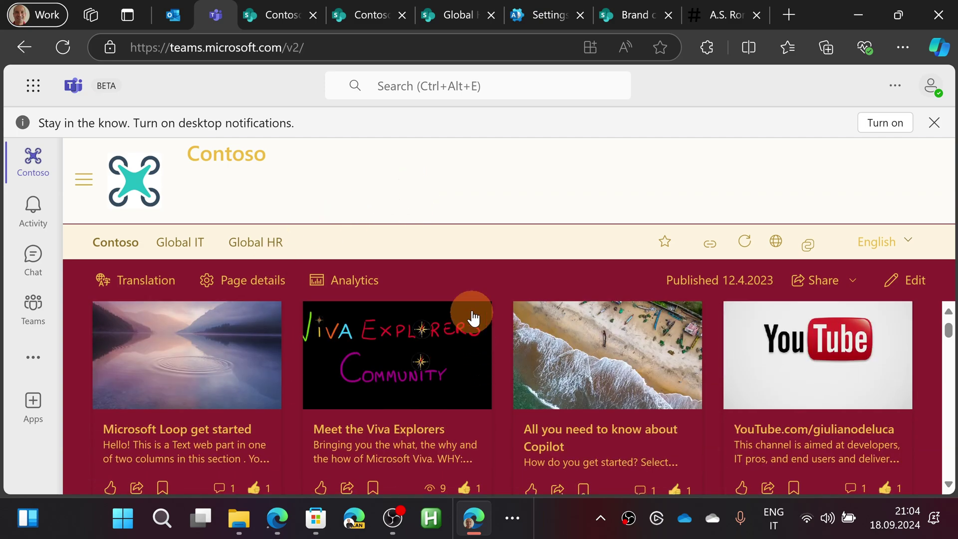
pyautogui.click(452, 345)
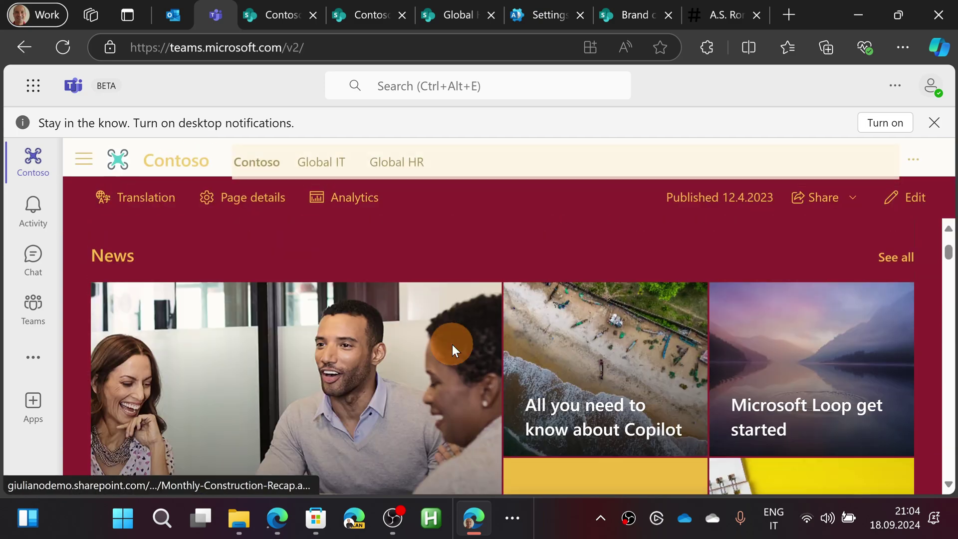